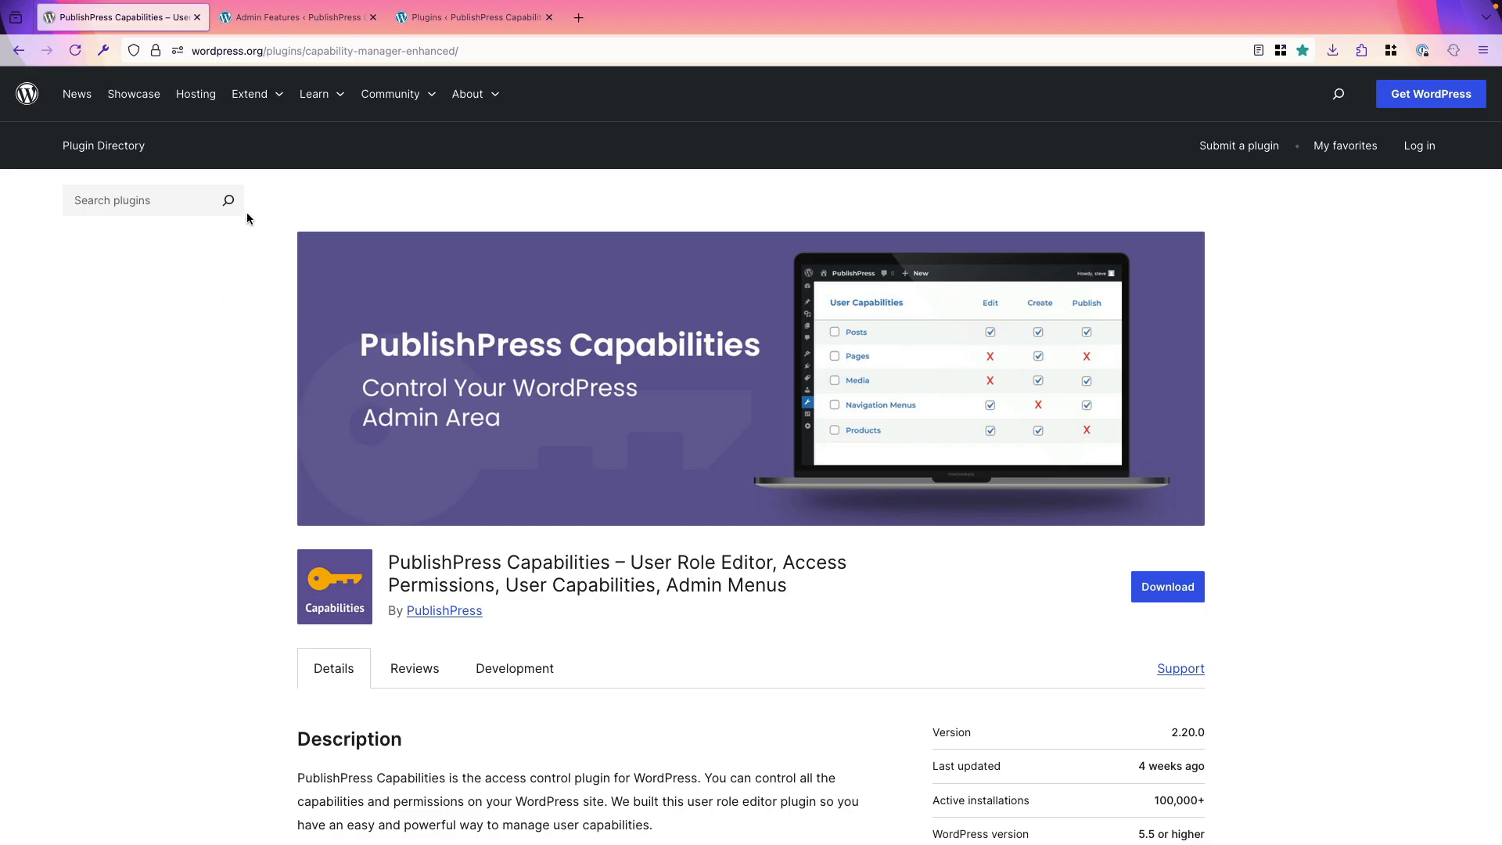
# Locate the Hello Dolly plugin in the installed plugins list and highlight its name
pyautogui.click(275, 25)
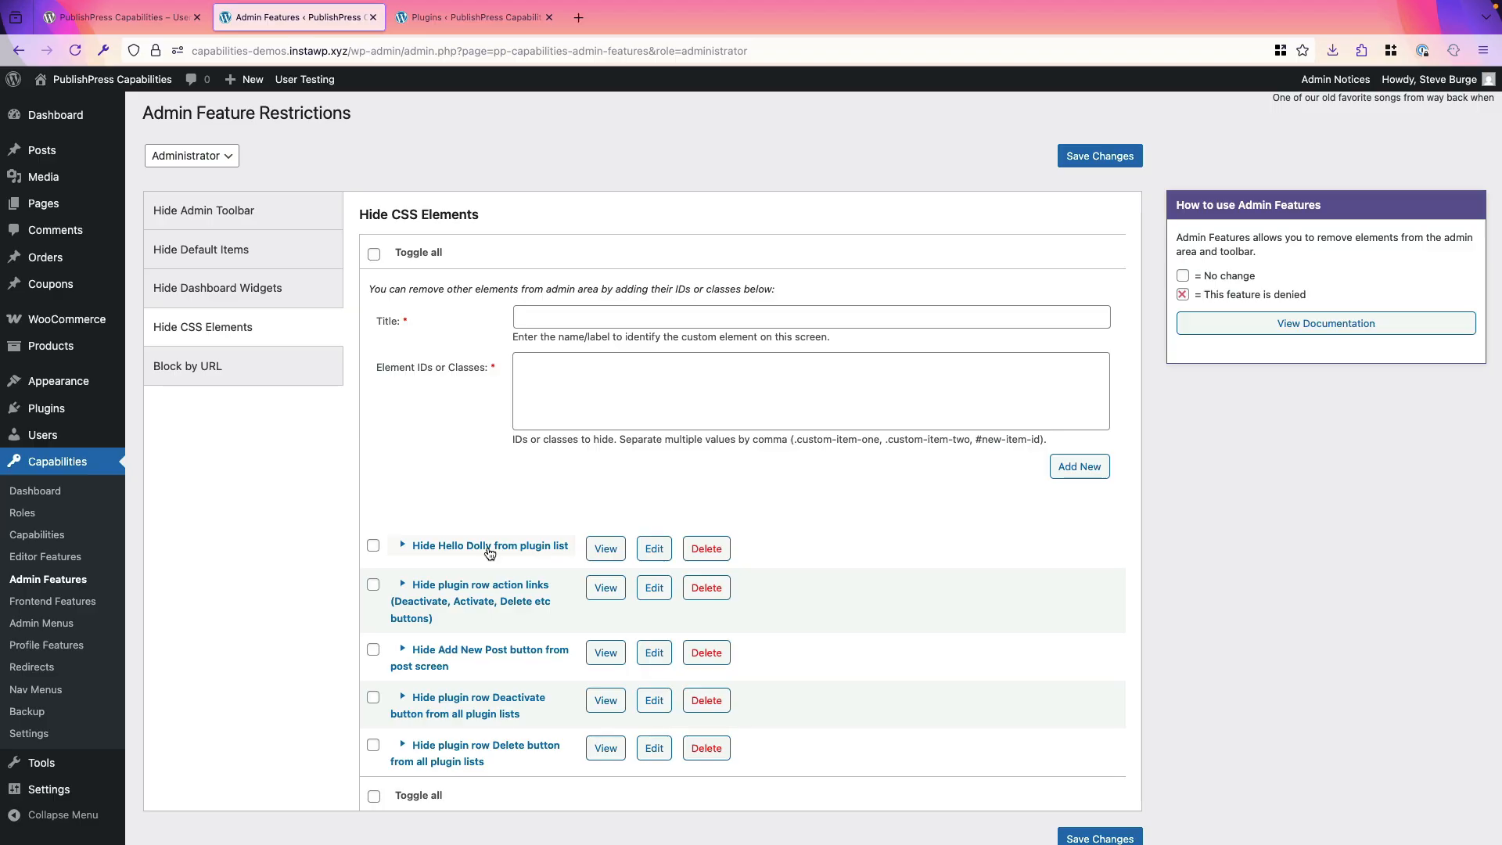
pyautogui.click(429, 21)
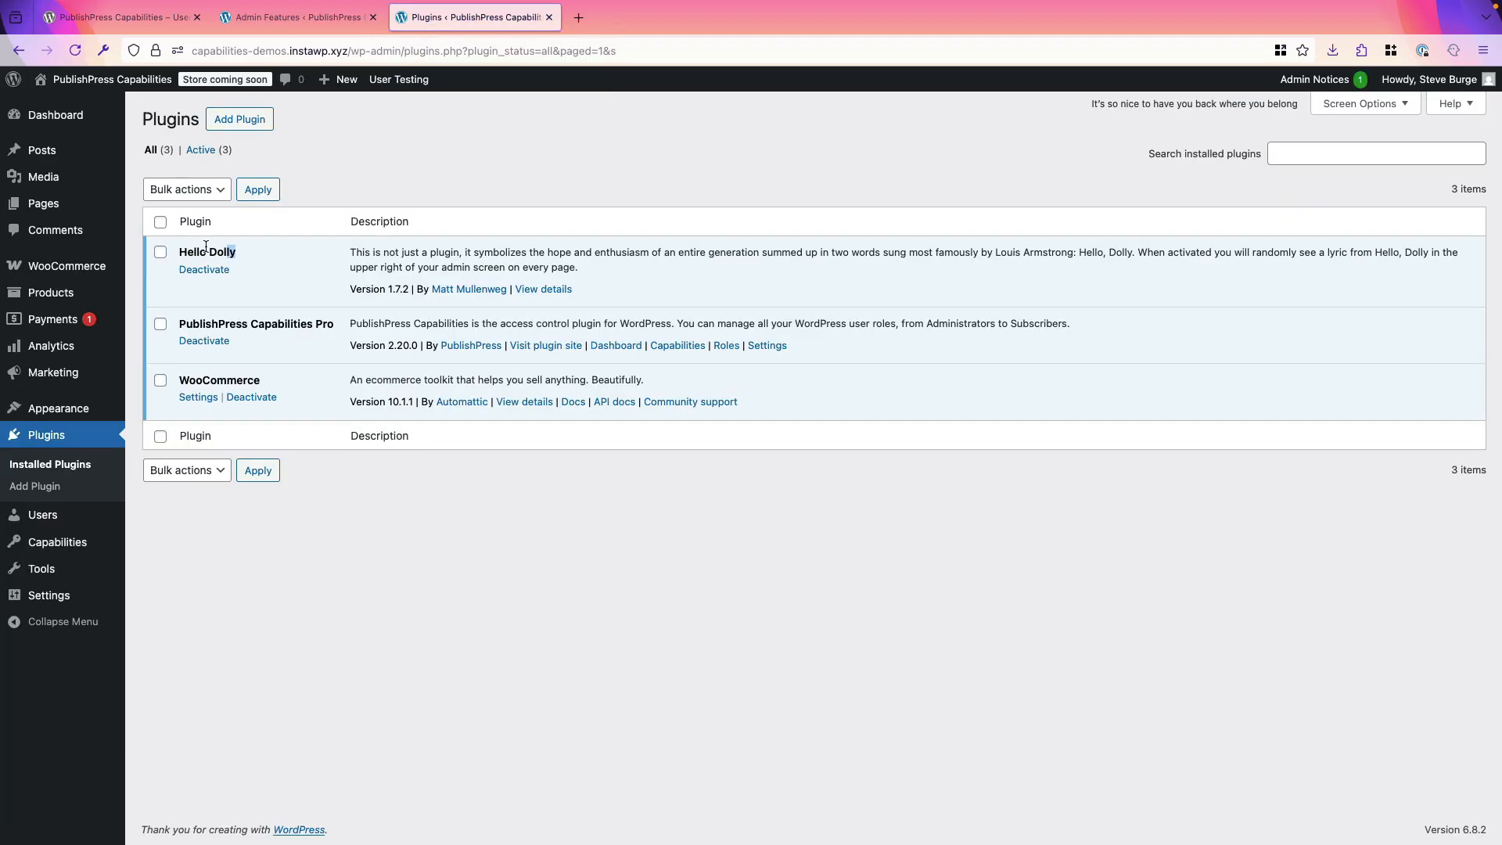
pyautogui.moveTo(239, 250); pyautogui.dragTo(175, 253)
# Enable the "Hide Hello Dolly from plugin list" CSS element restriction for the Administrator role and save the changes
pyautogui.click(242, 27)
pyautogui.click(374, 548)
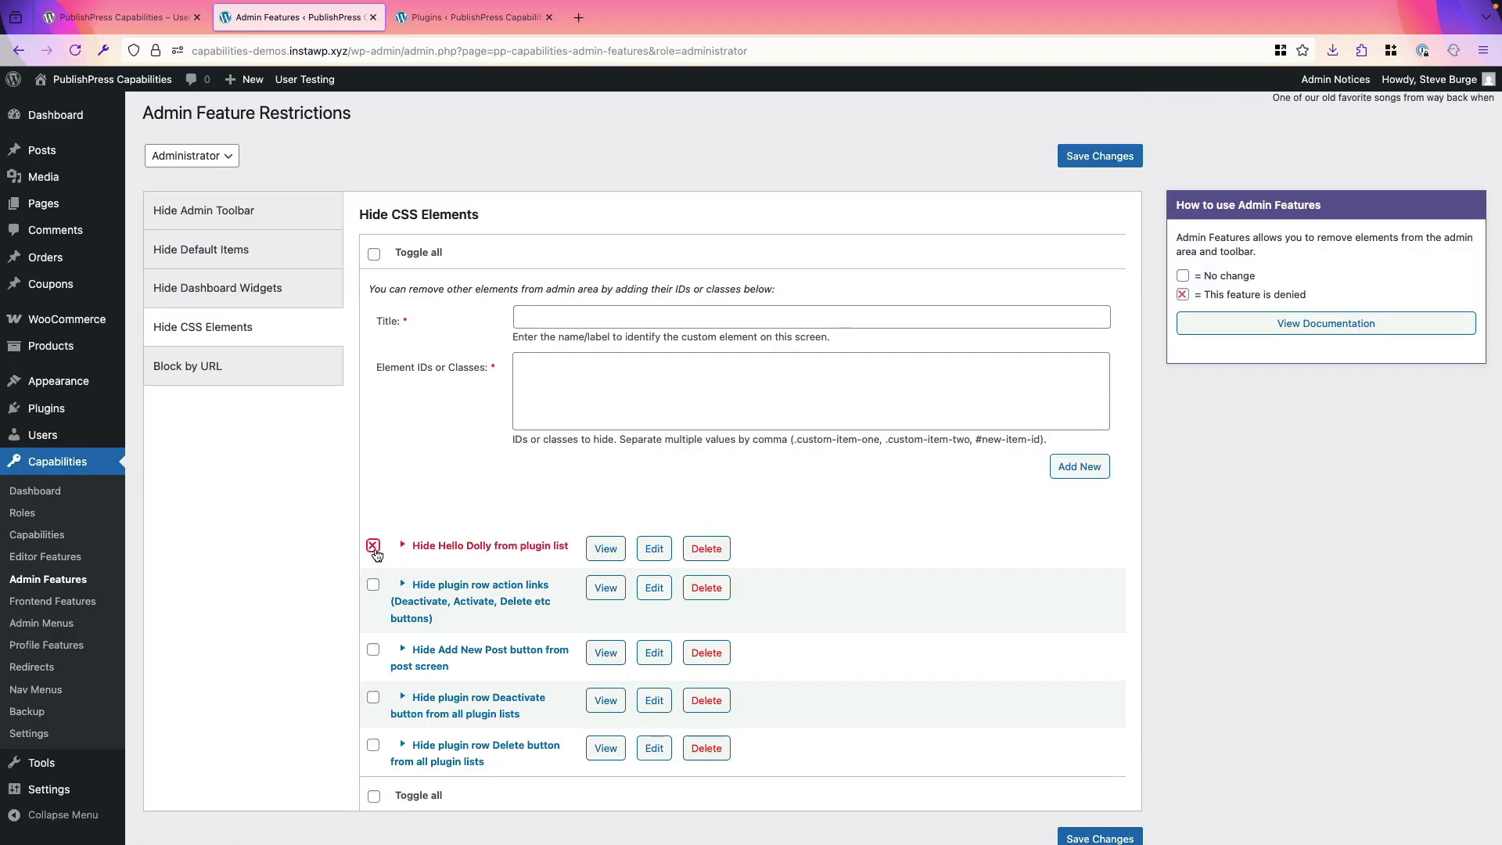
pyautogui.click(201, 156)
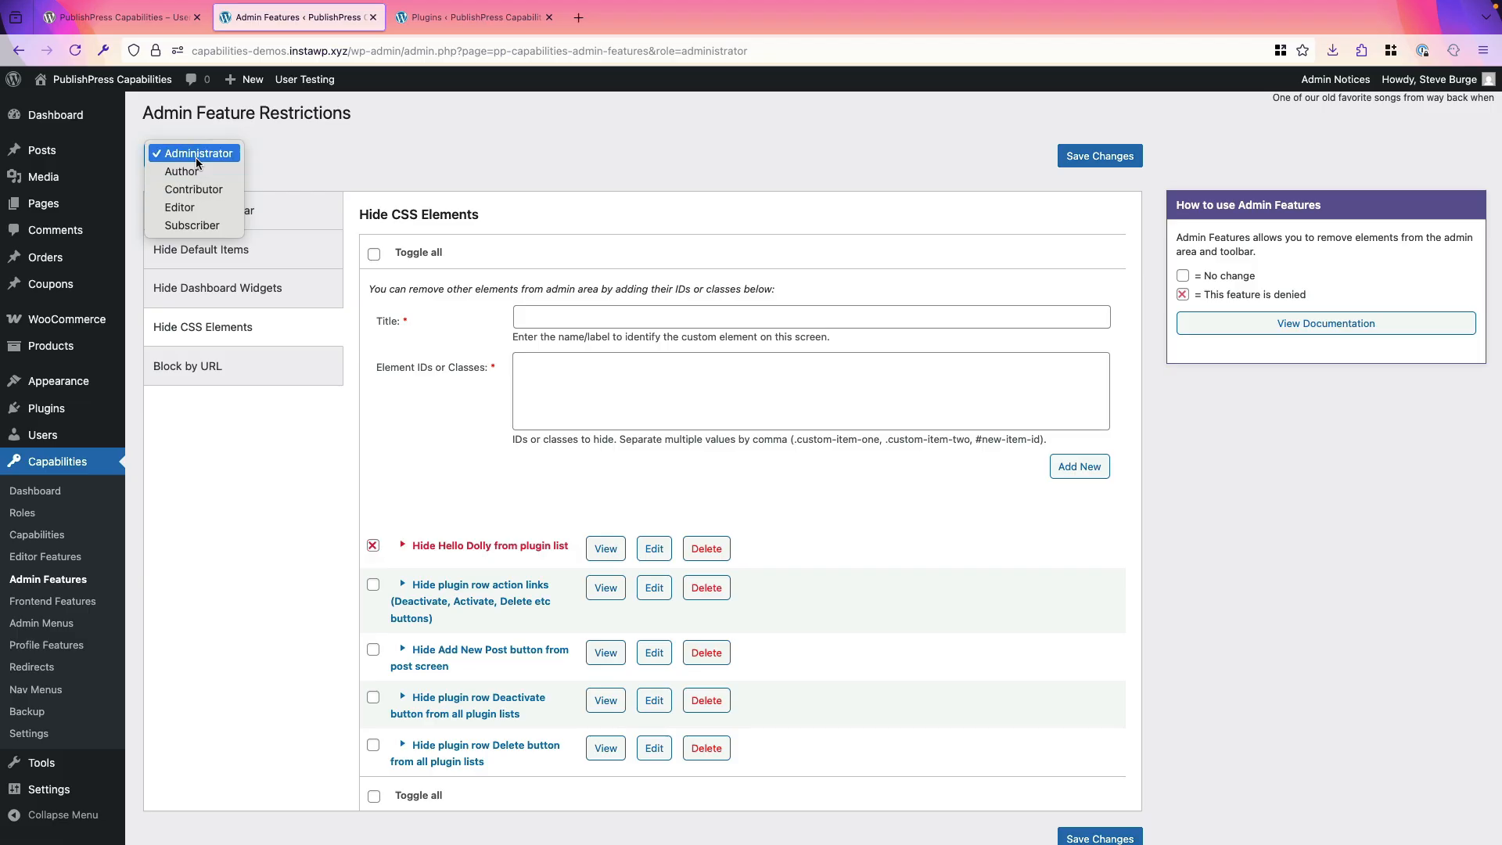
pyautogui.click(197, 157)
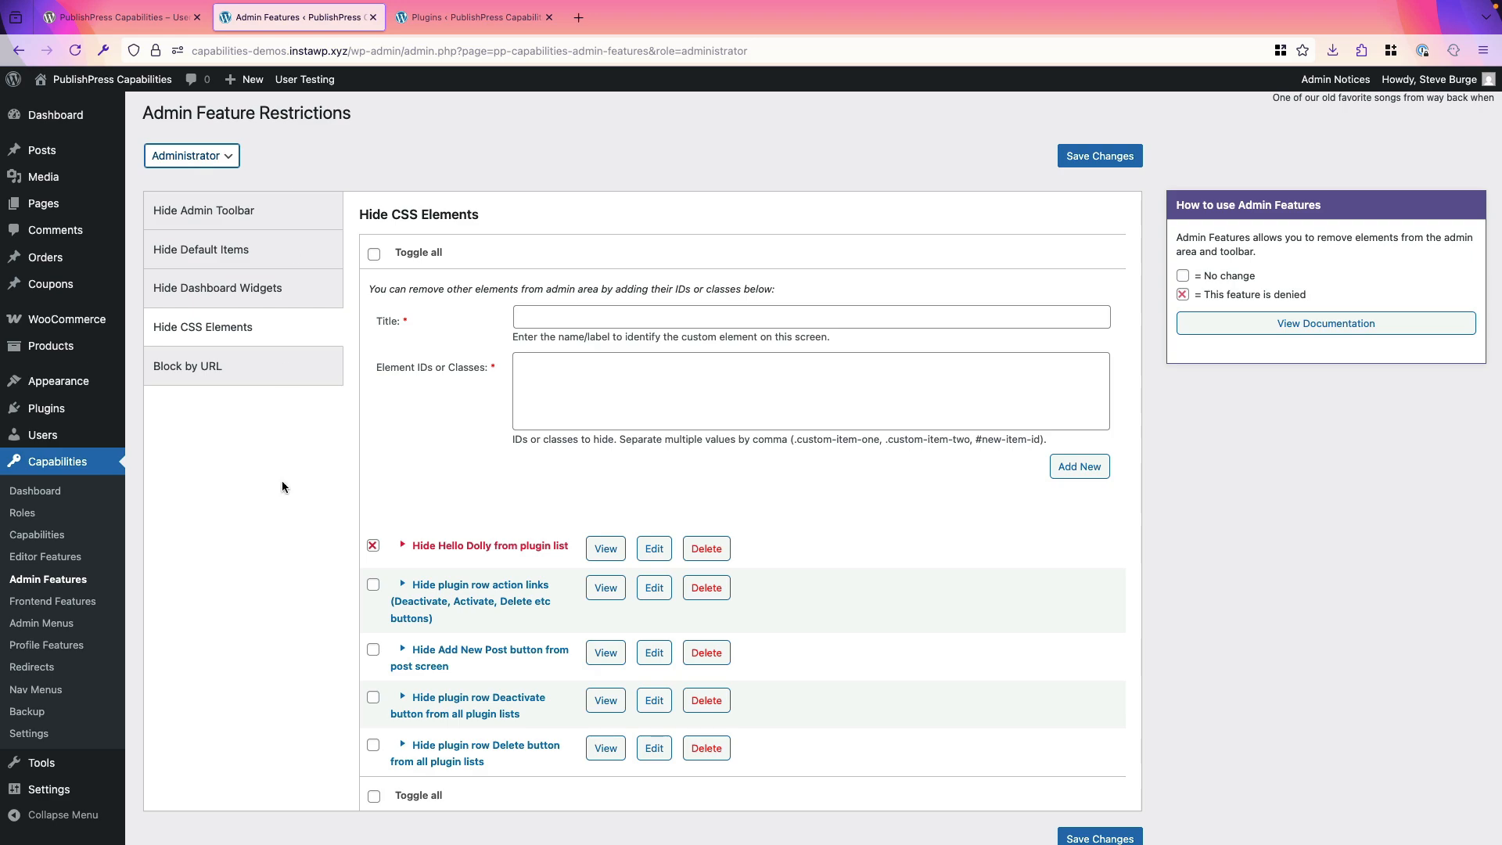
pyautogui.click(1082, 159)
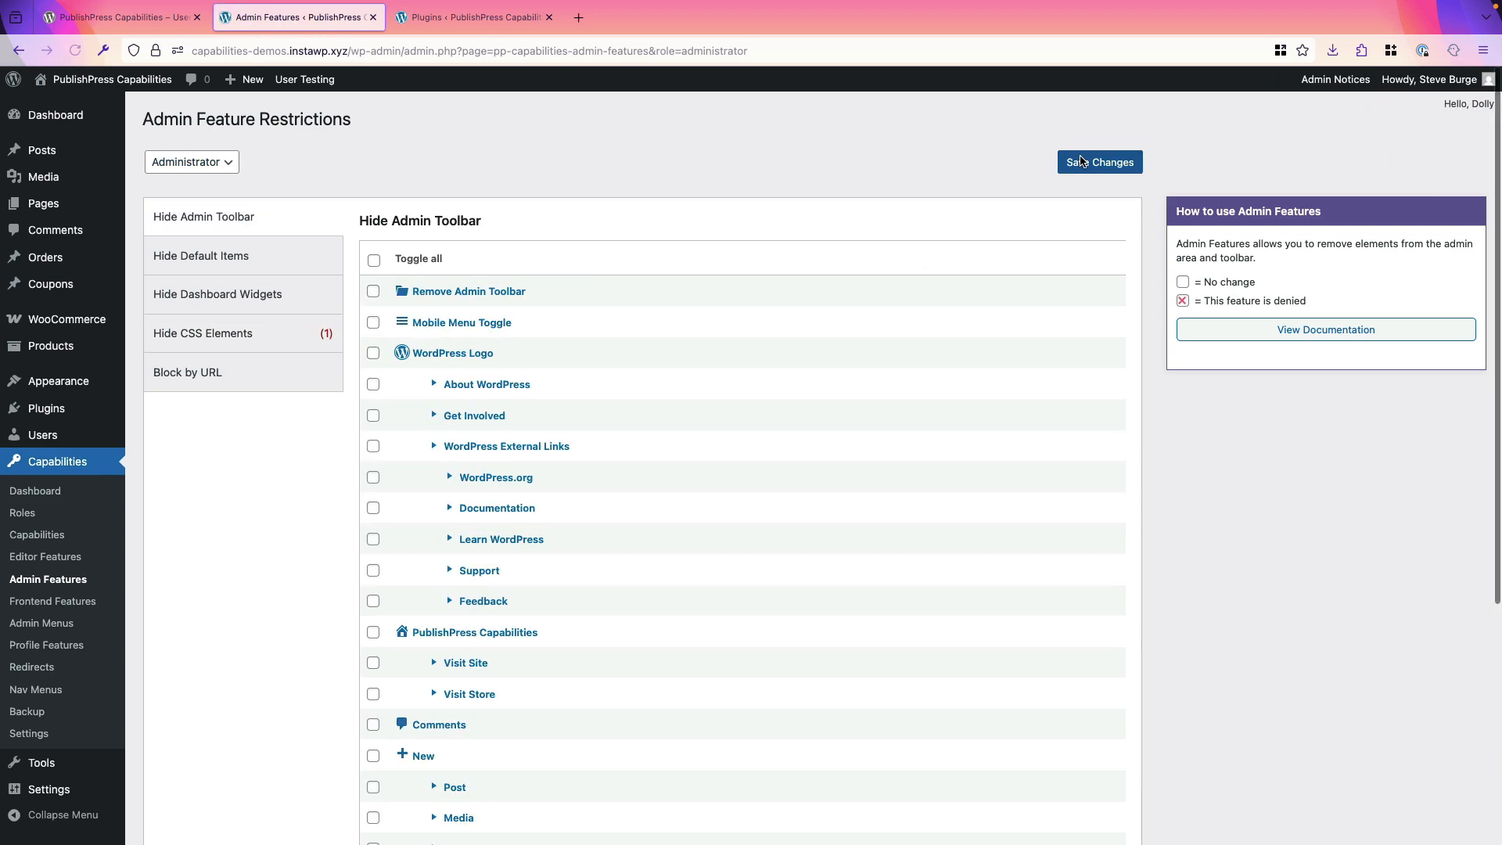
# Open the "Hide Hello Dolly from plugin list" CSS element for editing and highlight its selector
pyautogui.click(232, 341)
pyautogui.scroll(-1, 361, 471)
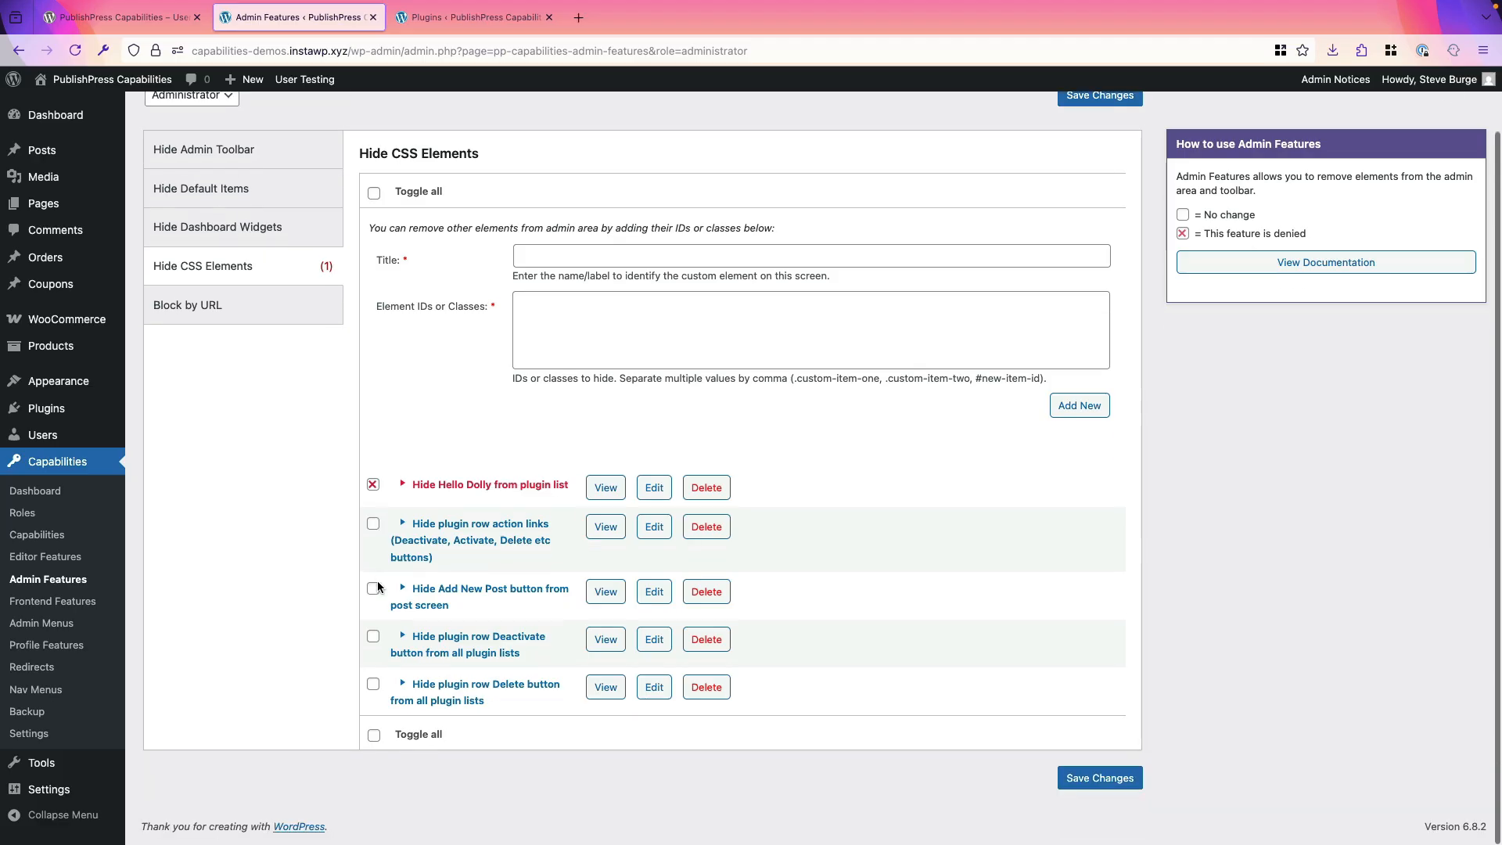
pyautogui.click(650, 495)
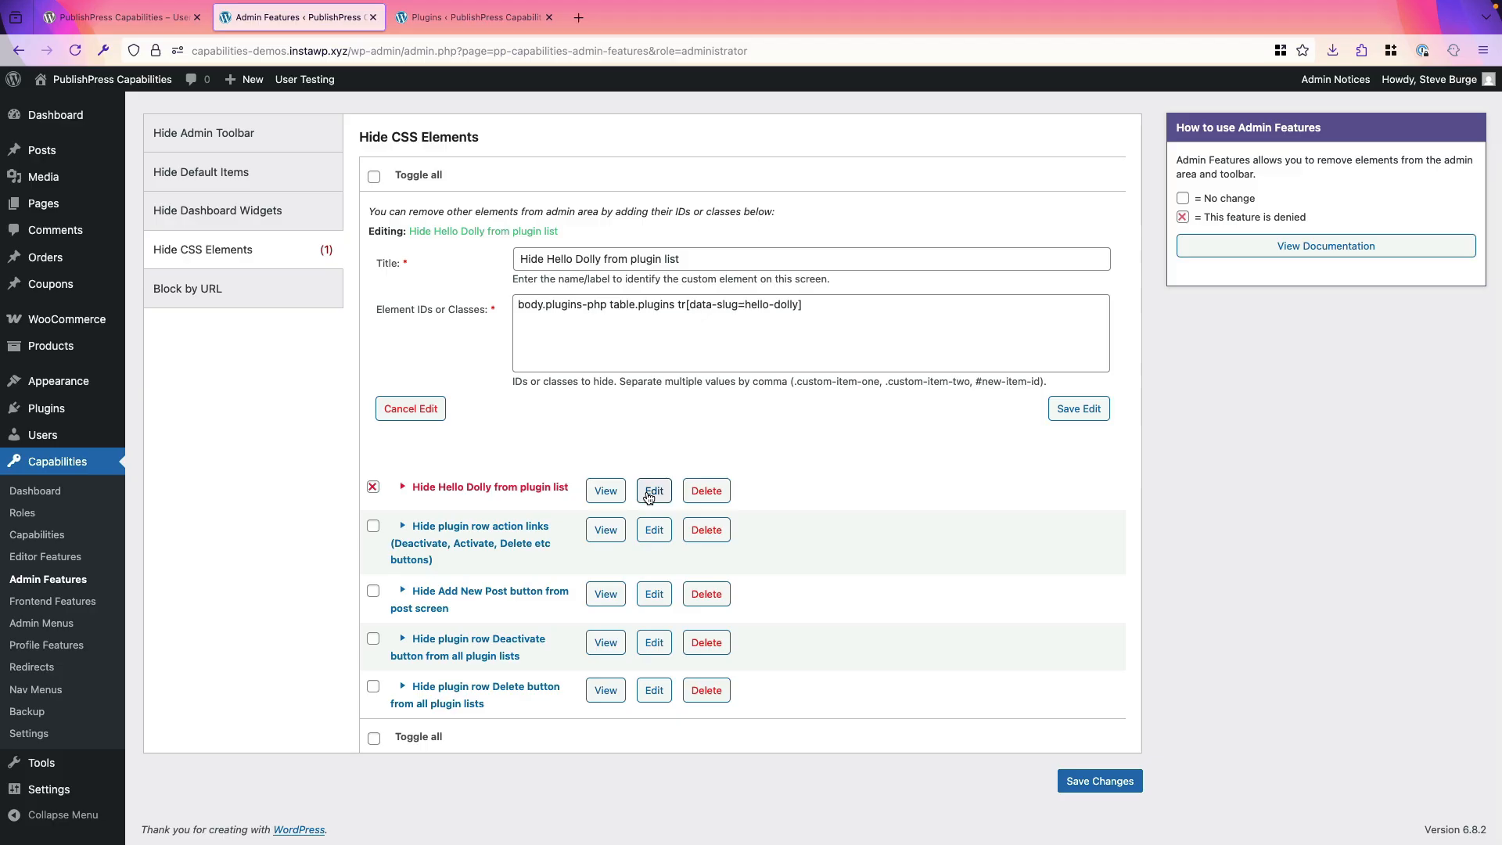
pyautogui.moveTo(808, 310); pyautogui.dragTo(506, 296)
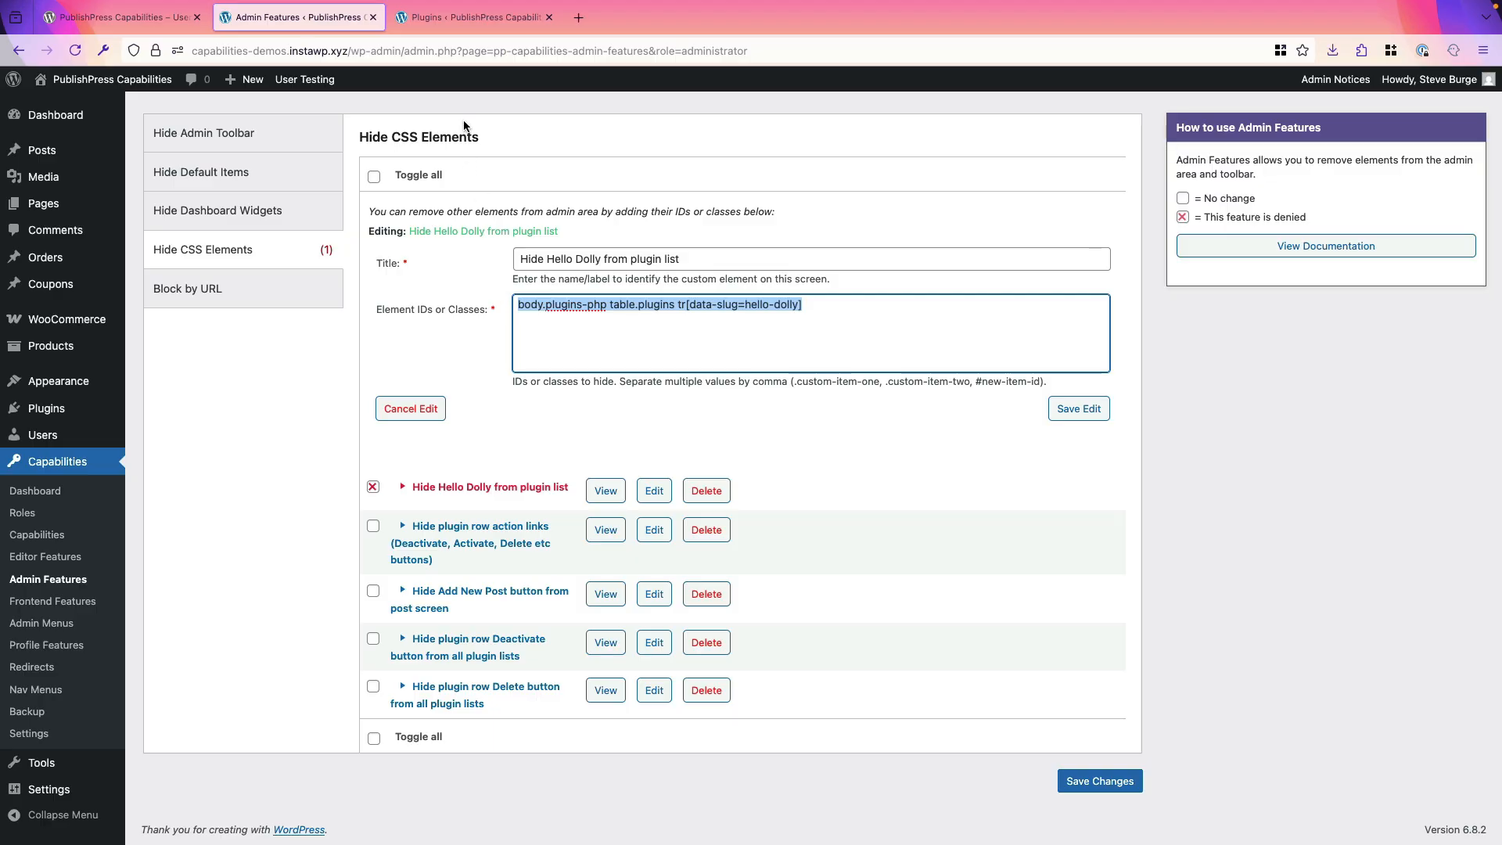
# Reload the installed plugins list to check the Hello Dolly restriction, and compare it with the CSS element's settings
pyautogui.click(450, 26)
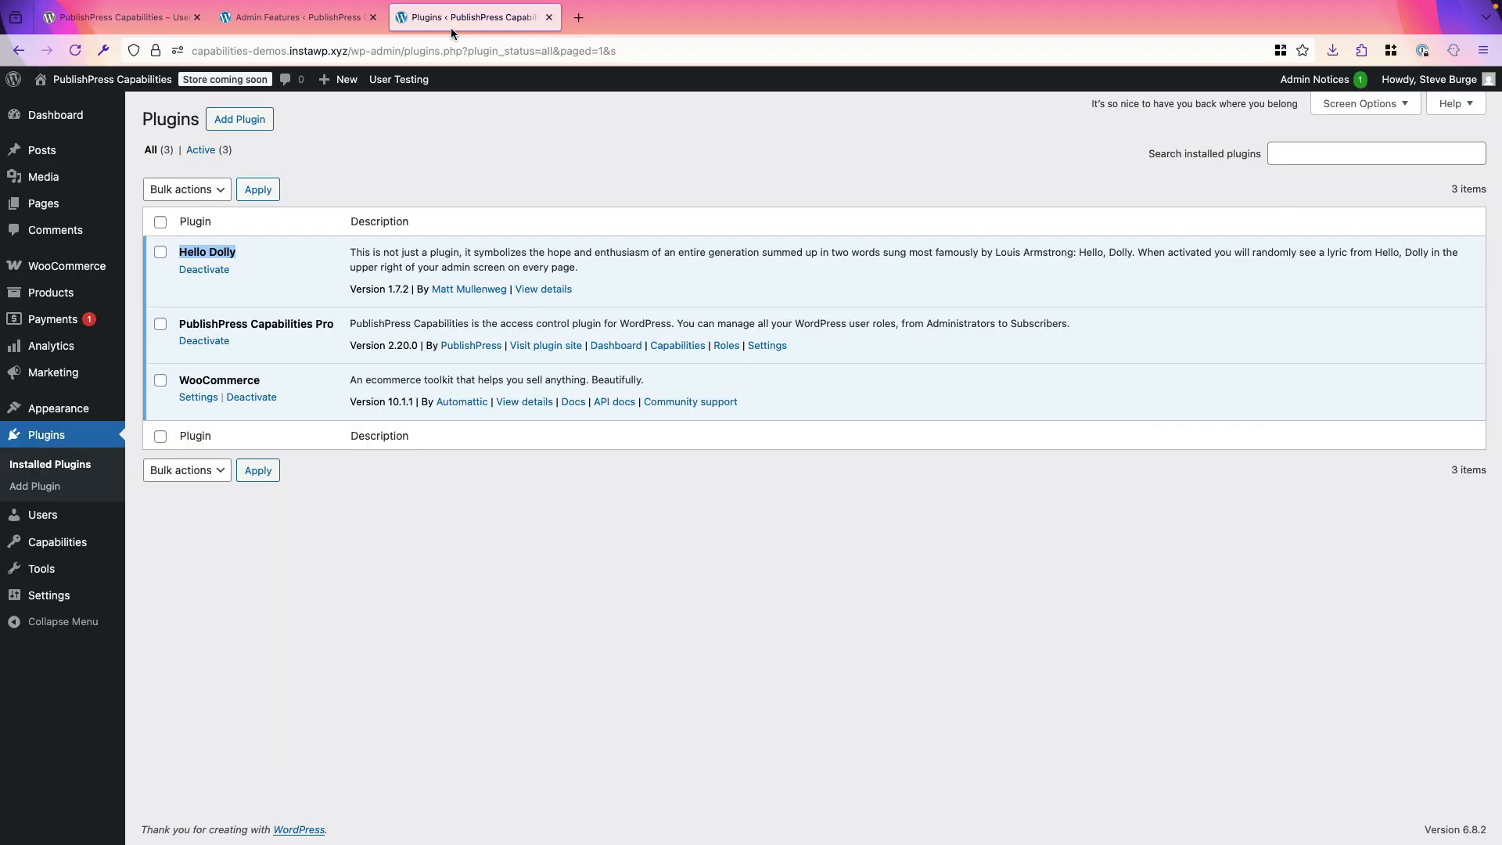
pyautogui.click(75, 52)
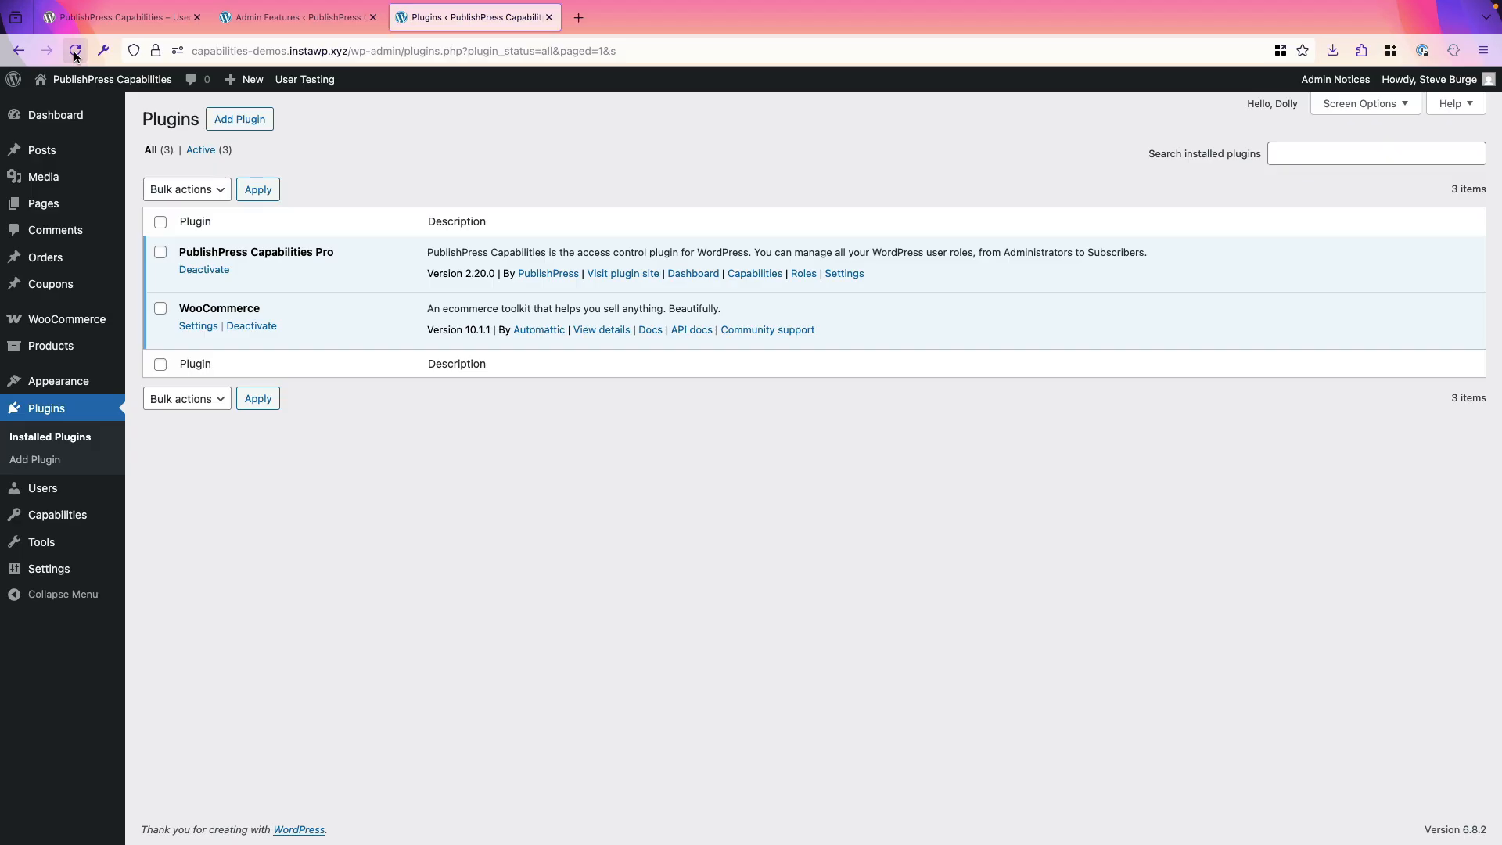
pyautogui.click(282, 27)
pyautogui.click(235, 533)
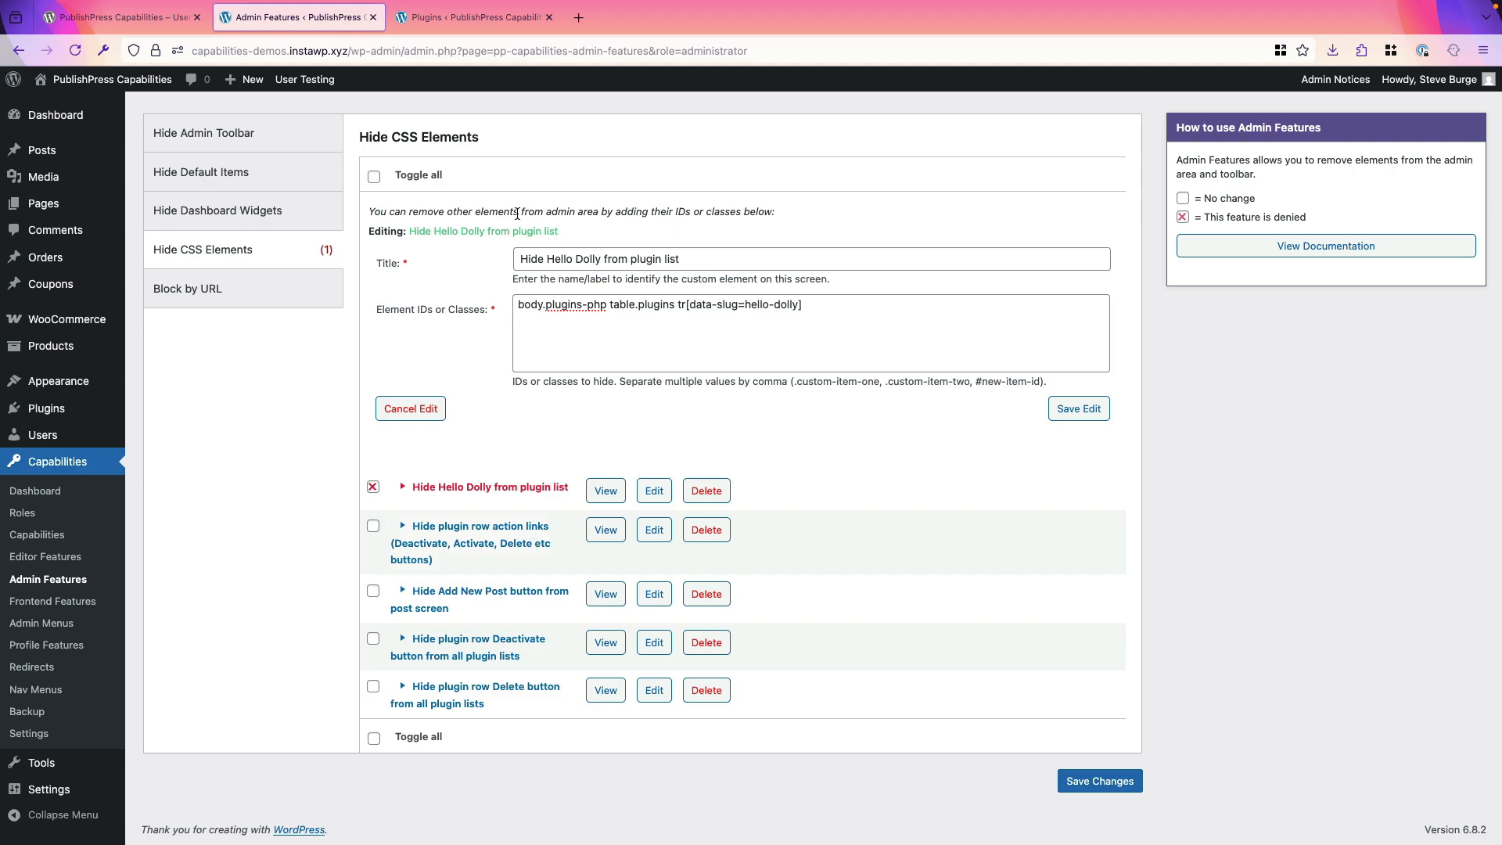
pyautogui.click(452, 26)
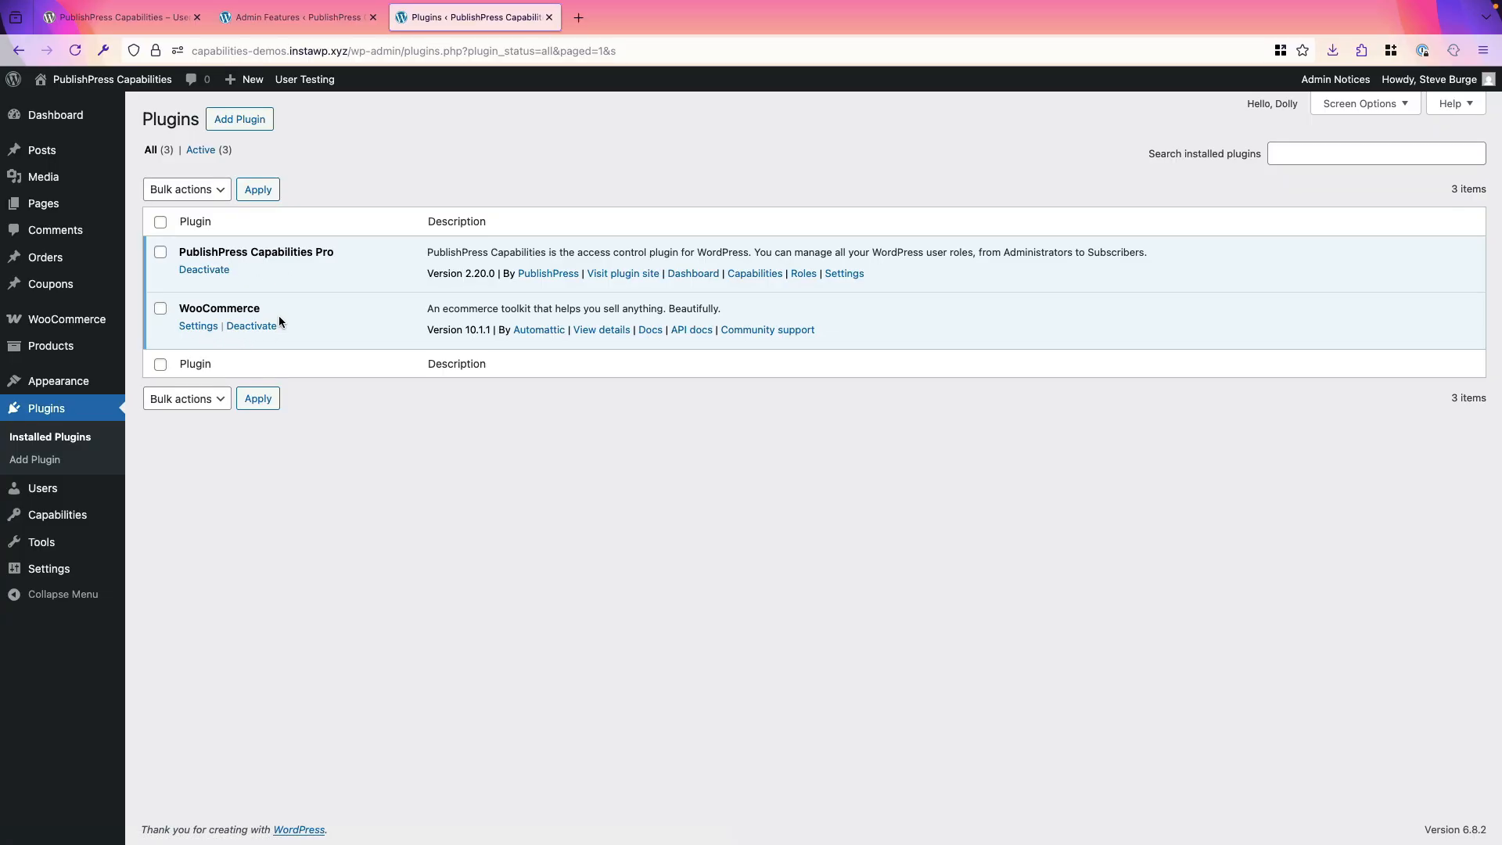
# Enable "Hide plugin row action links (Deactivate, Activate, Delete etc buttons)" for Administrator, save, and reload the installed plugins list
pyautogui.click(297, 22)
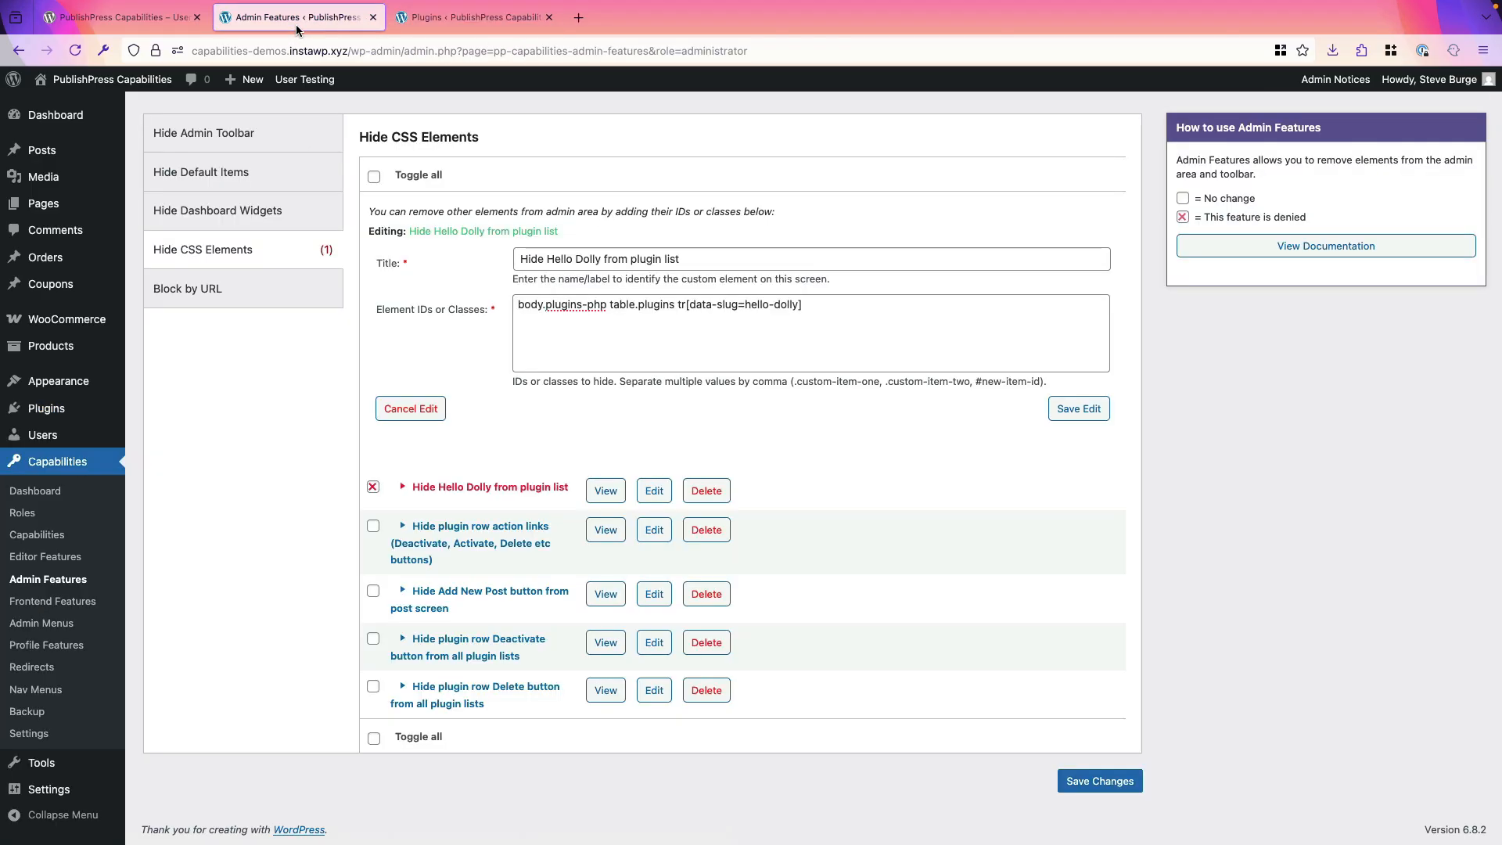
pyautogui.click(373, 526)
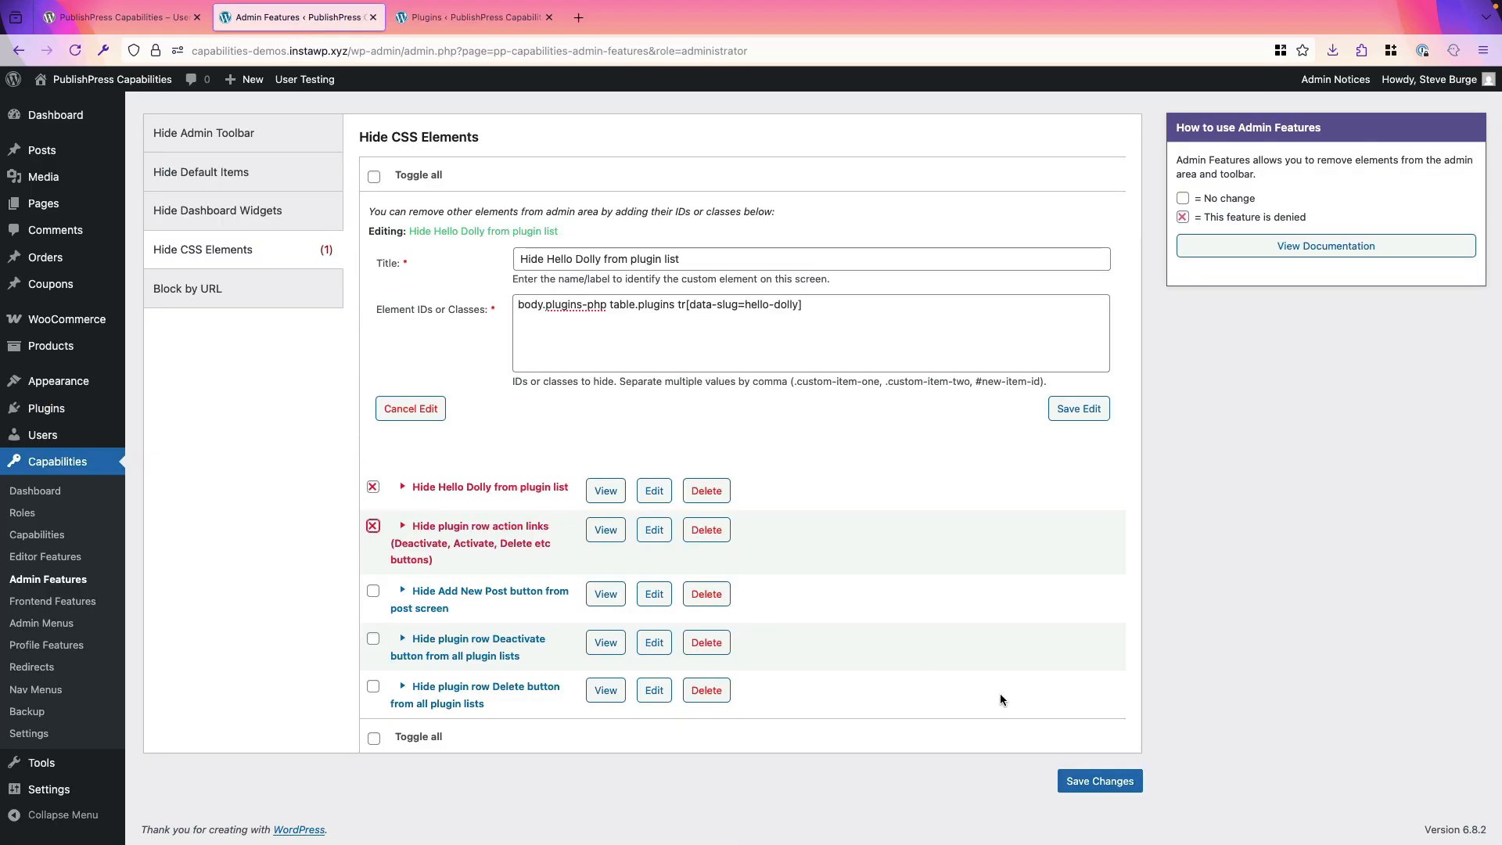
pyautogui.click(1085, 780)
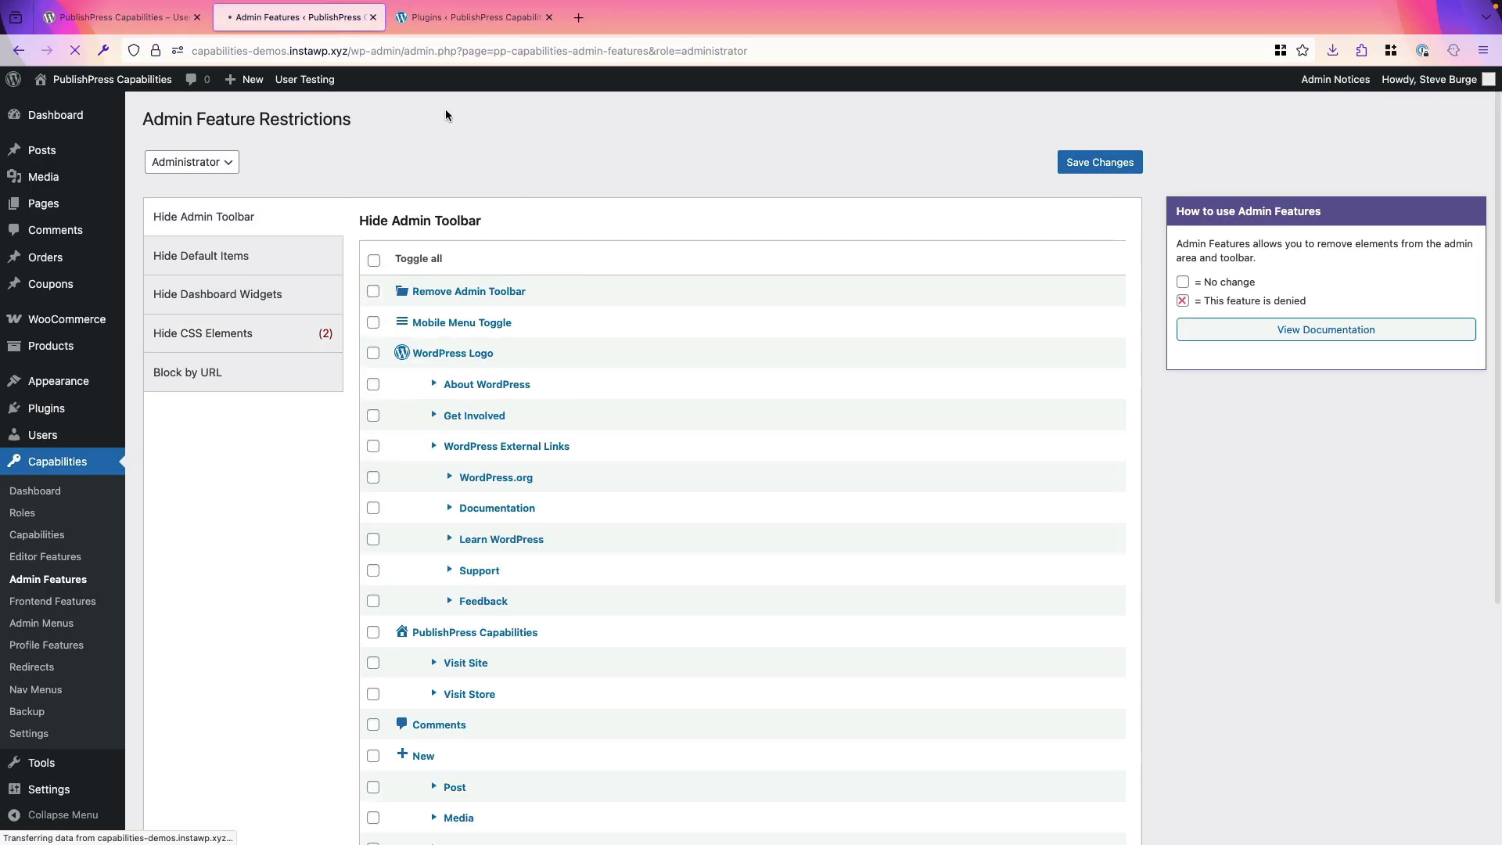
pyautogui.click(445, 21)
pyautogui.click(75, 51)
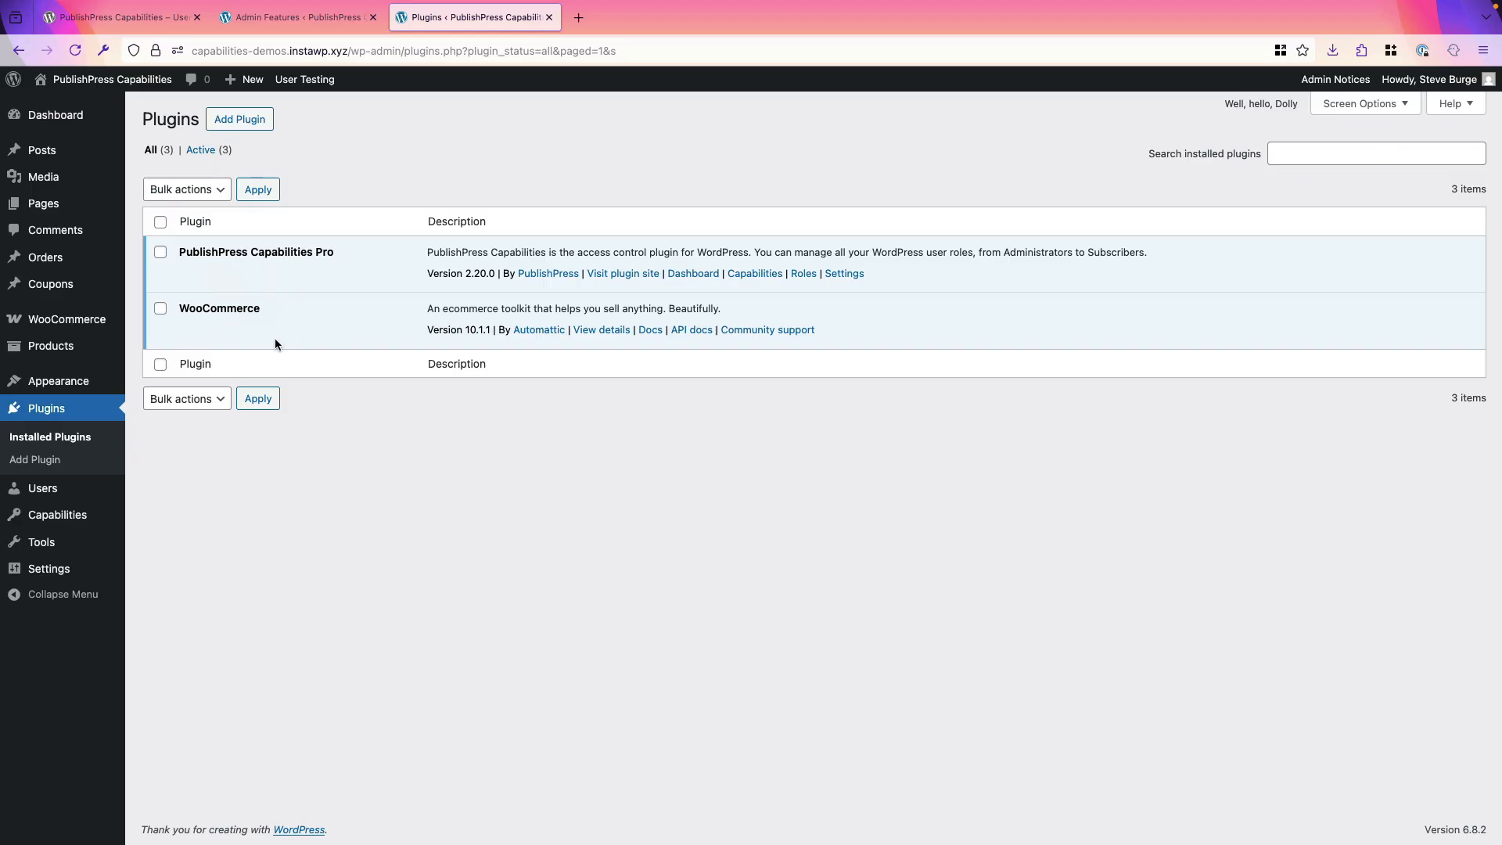
# Open the "Hide plugin row action links" CSS element for editing and highlight its selector
pyautogui.click(265, 17)
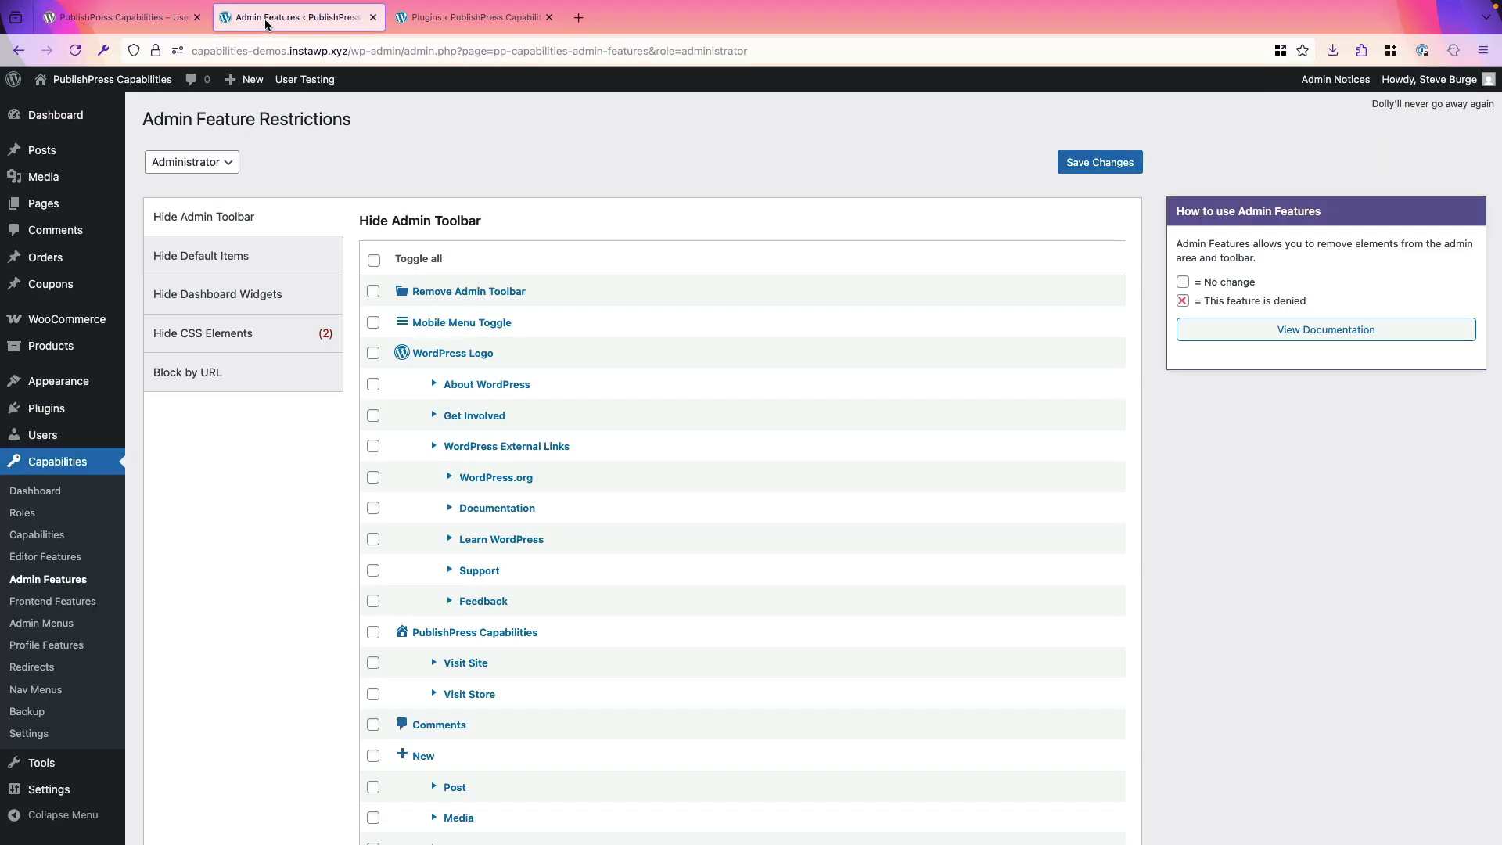
pyautogui.click(222, 348)
pyautogui.scroll(-2, 359, 609)
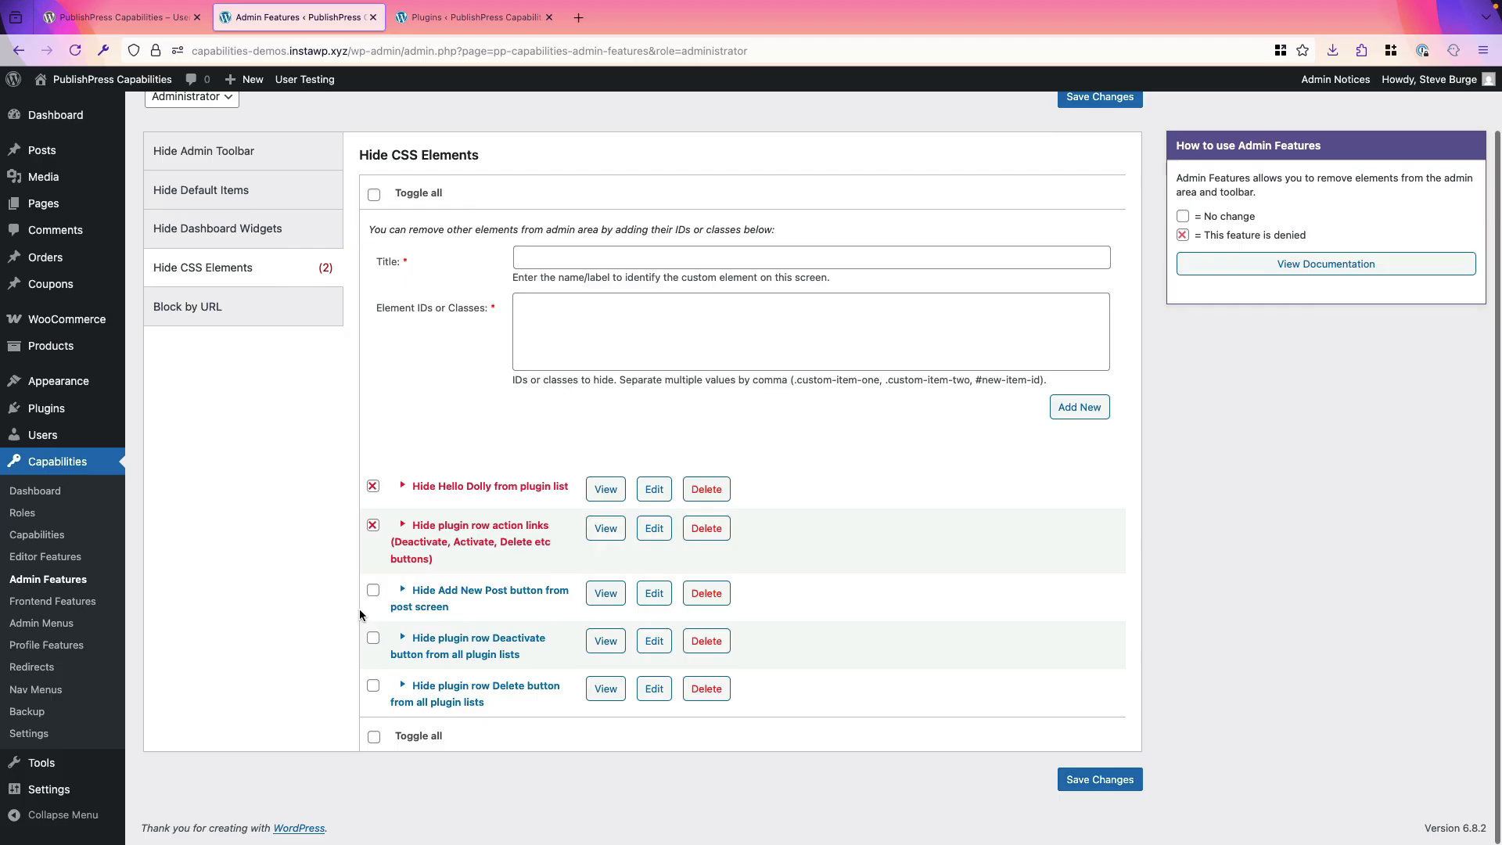
pyautogui.click(655, 532)
pyautogui.moveTo(742, 305); pyautogui.dragTo(517, 297)
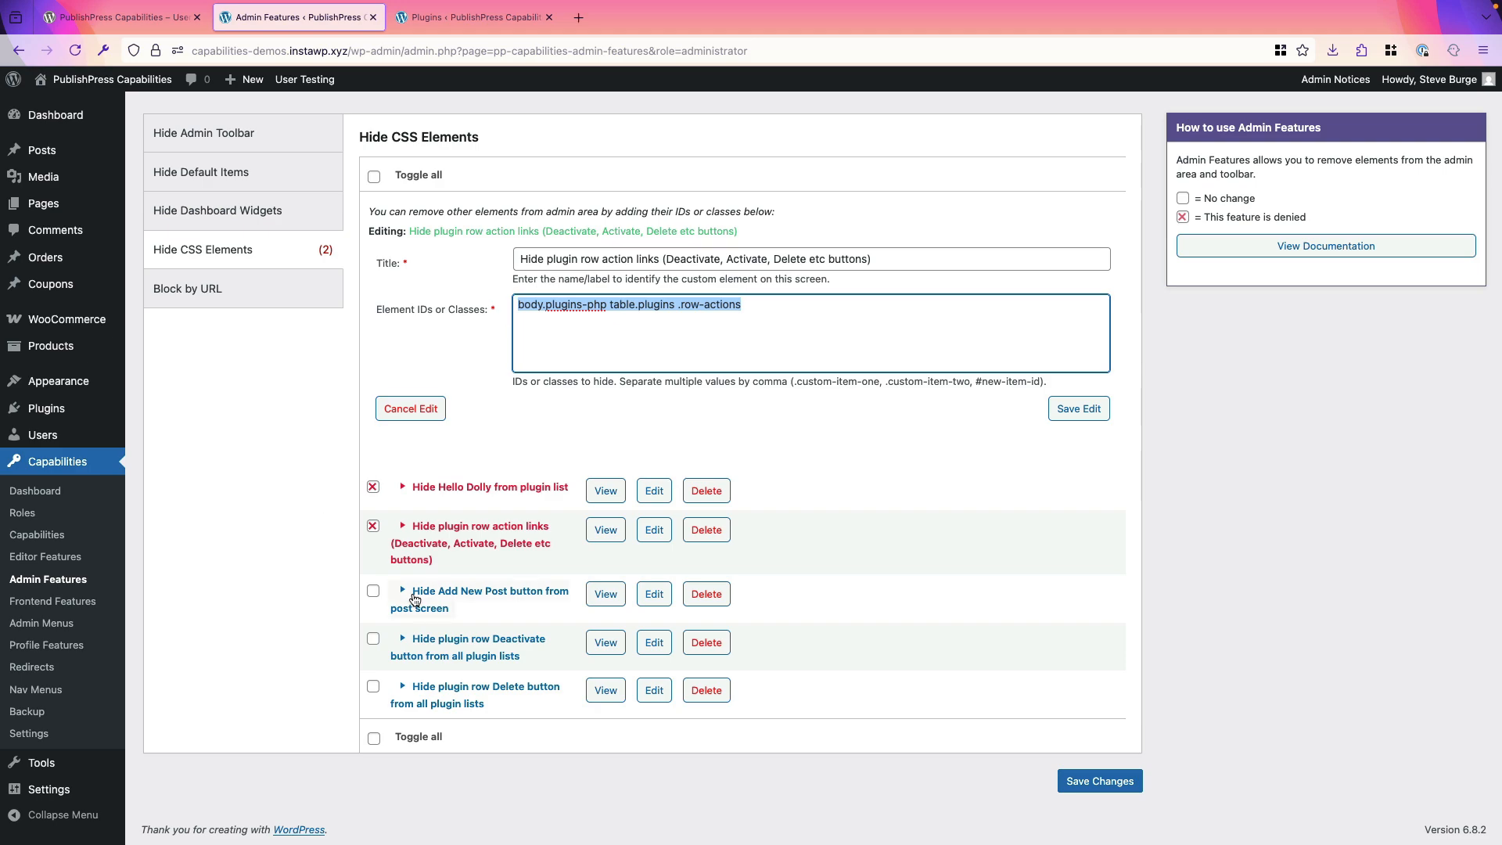
# Check the Posts list, enable "Hide Add New Post button from post screen" for Administrator with the changes saved, and reload the Posts list
pyautogui.click(425, 23)
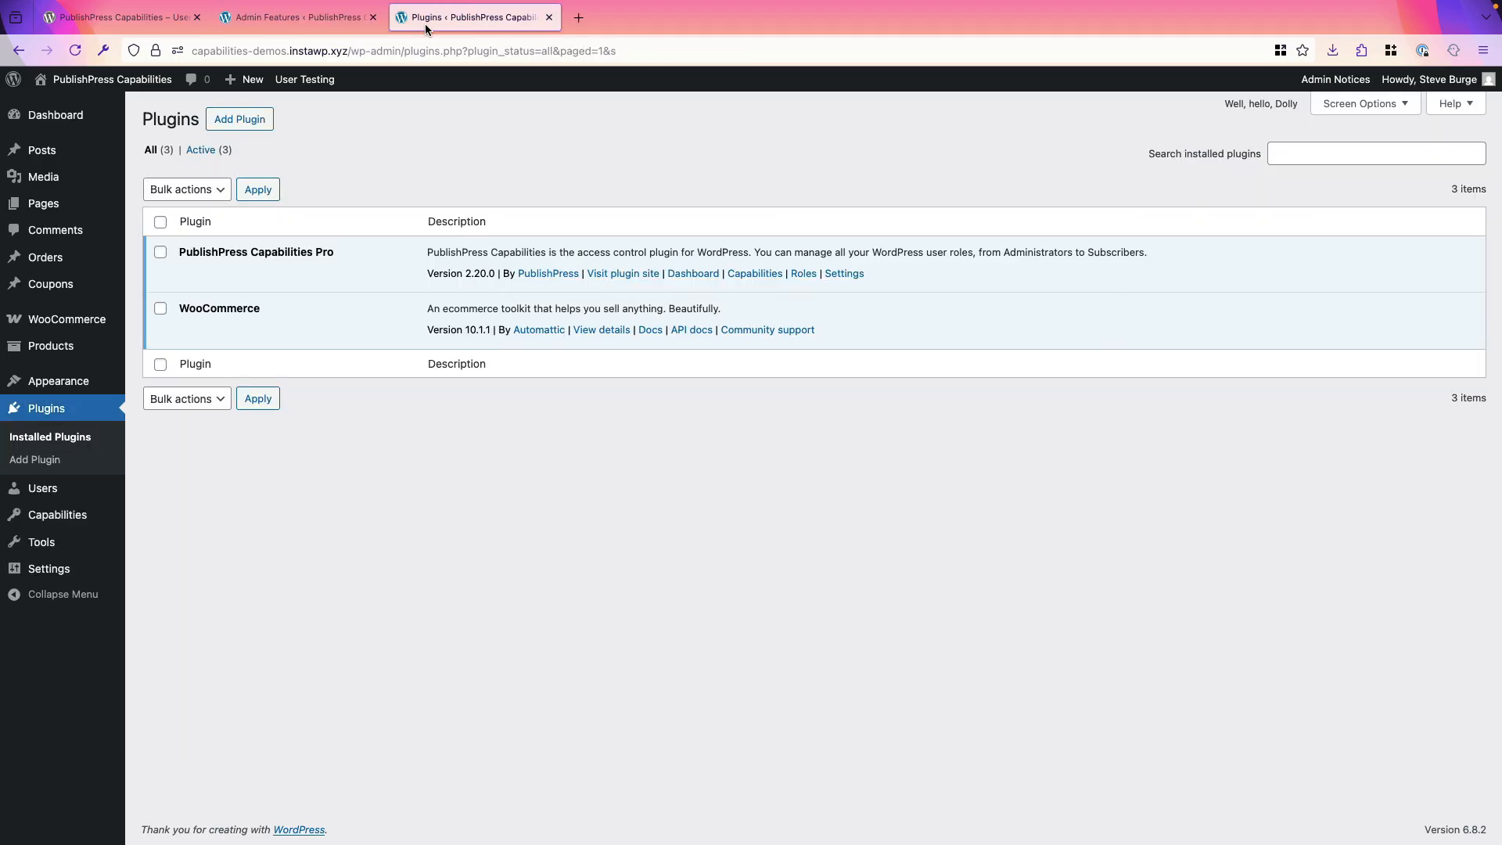
pyautogui.click(59, 151)
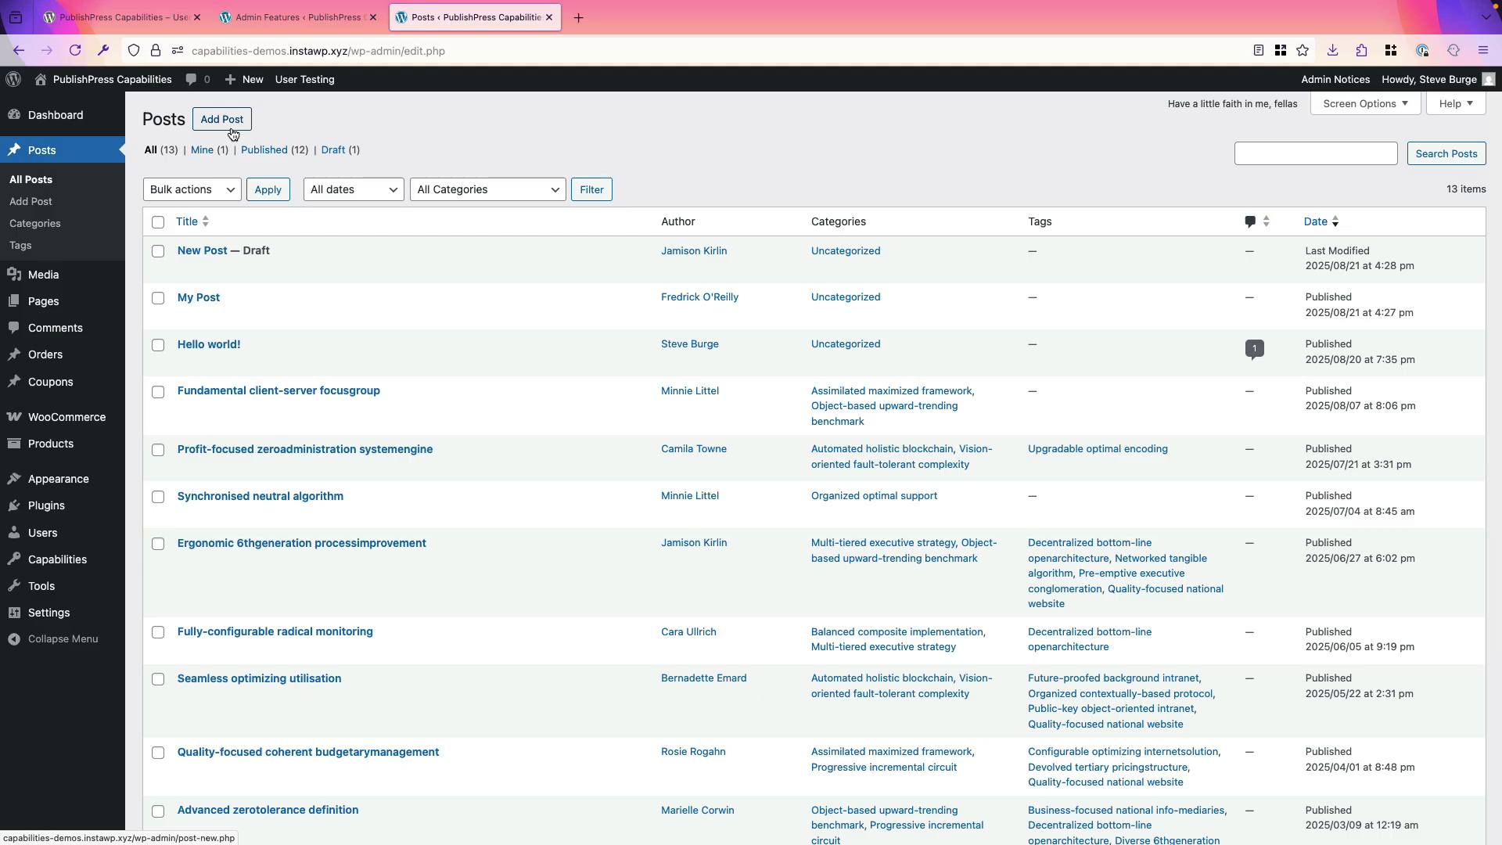
pyautogui.click(280, 16)
pyautogui.click(372, 592)
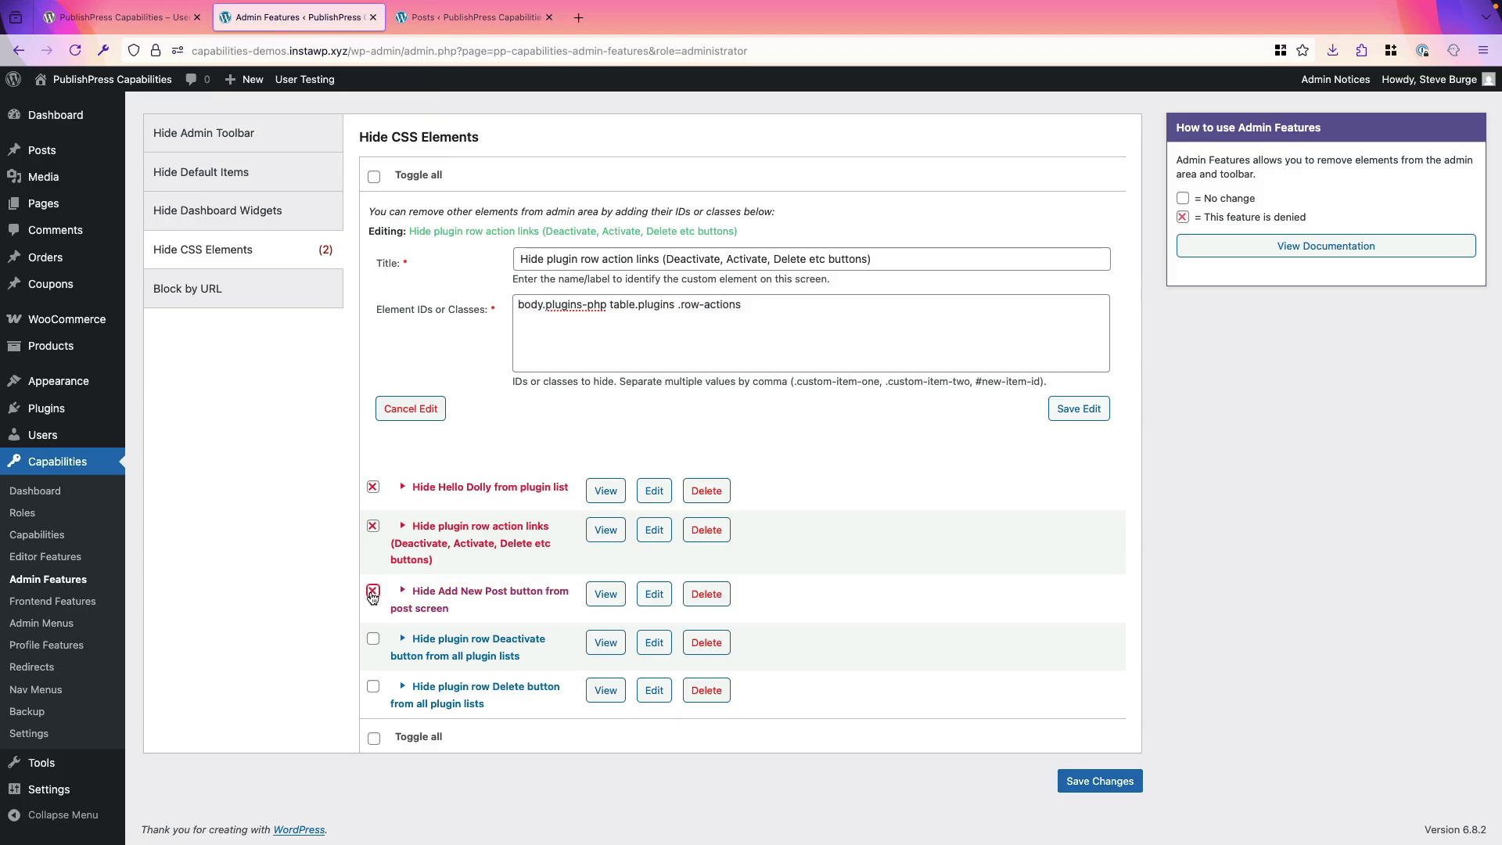
pyautogui.click(1078, 780)
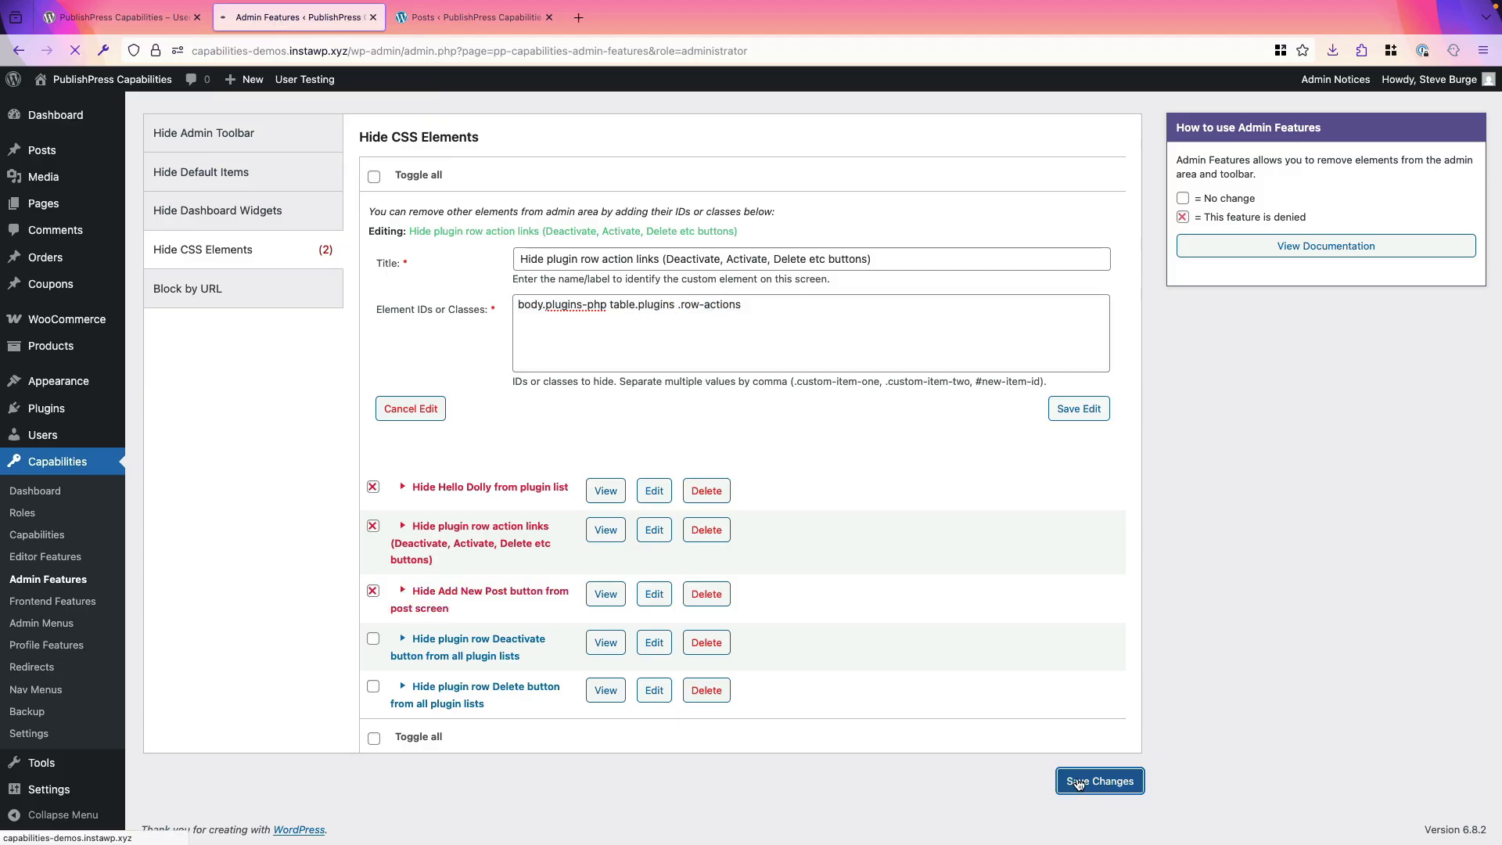
pyautogui.click(427, 23)
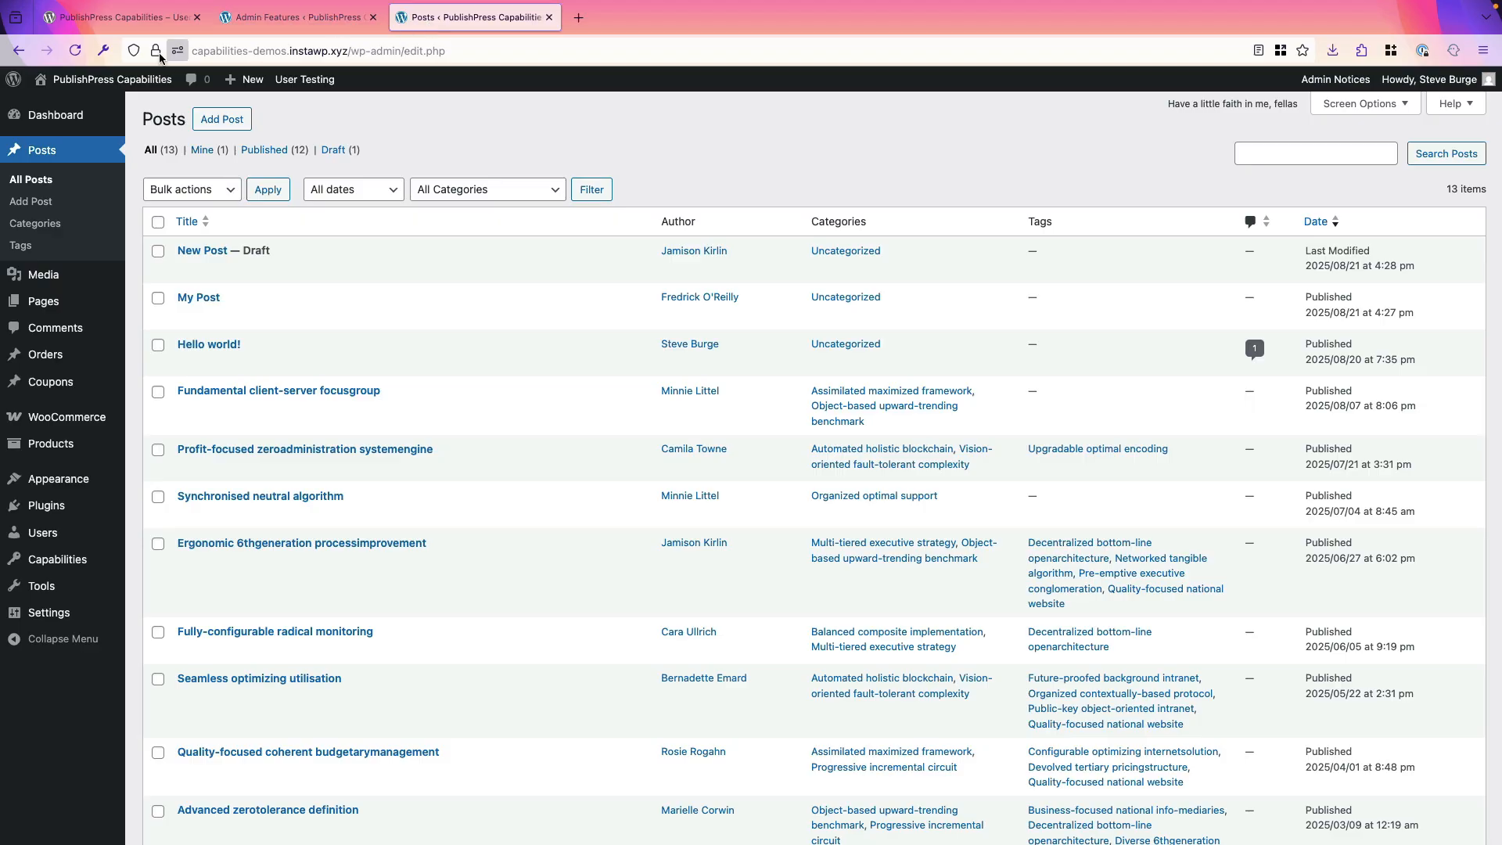
pyautogui.click(77, 52)
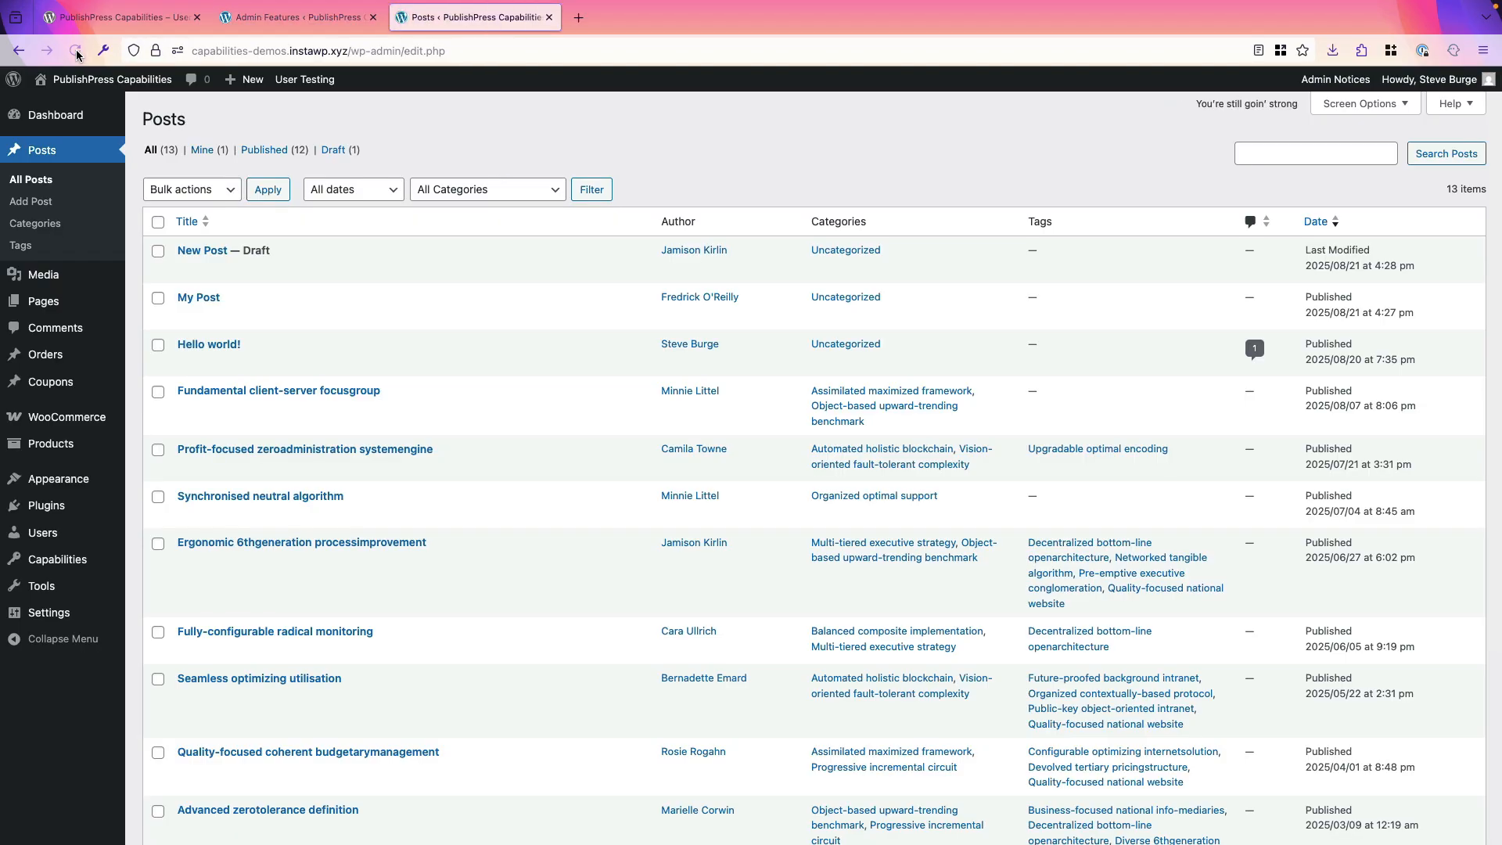
# Open the "Hide Add New Post button from post screen" CSS element for editing and highlight its selector
pyautogui.click(296, 18)
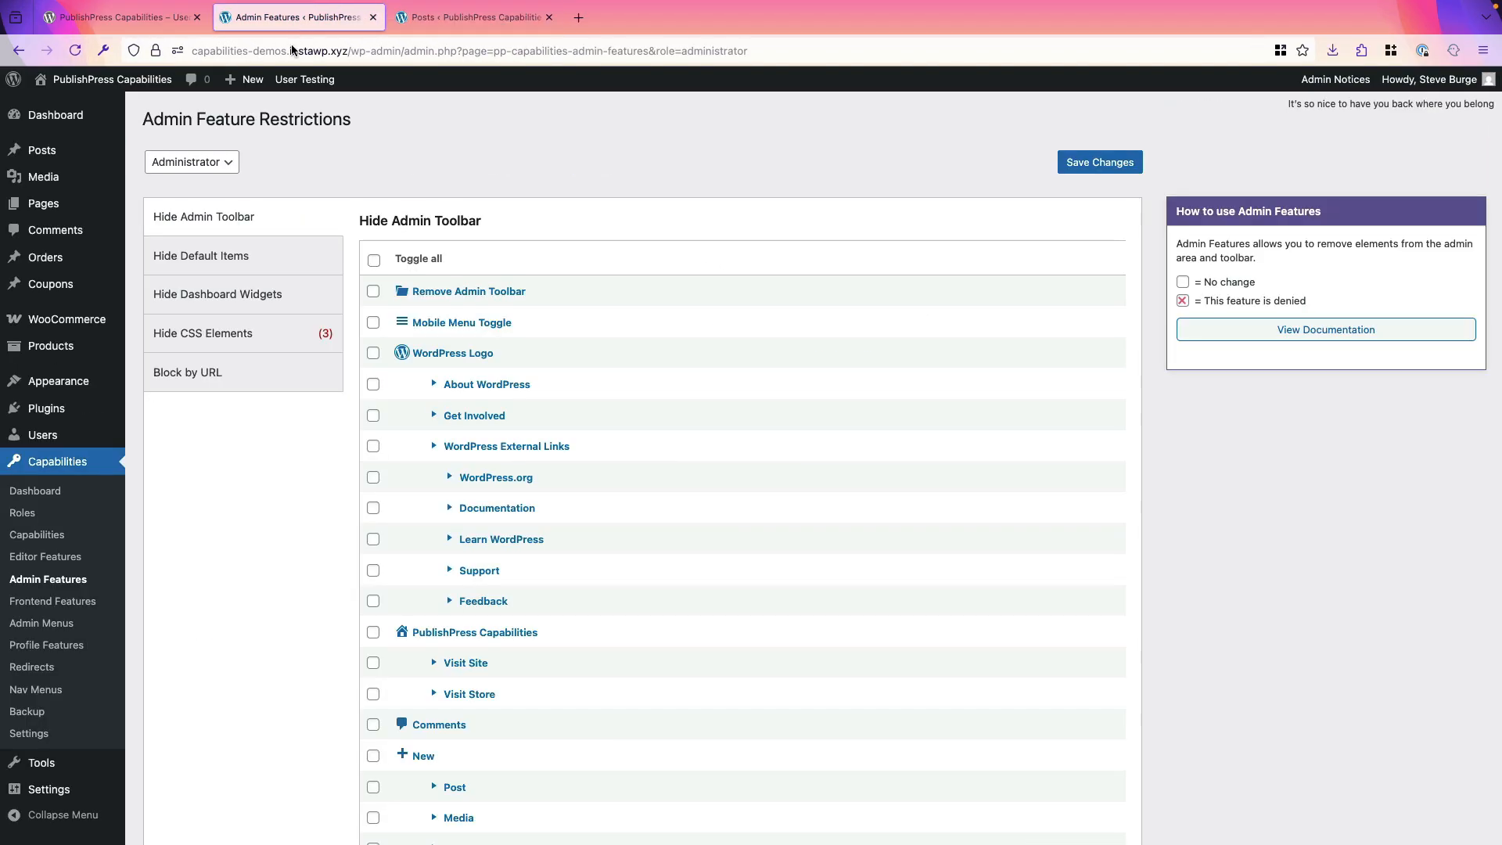
pyautogui.click(237, 337)
pyautogui.scroll(-2, 233, 469)
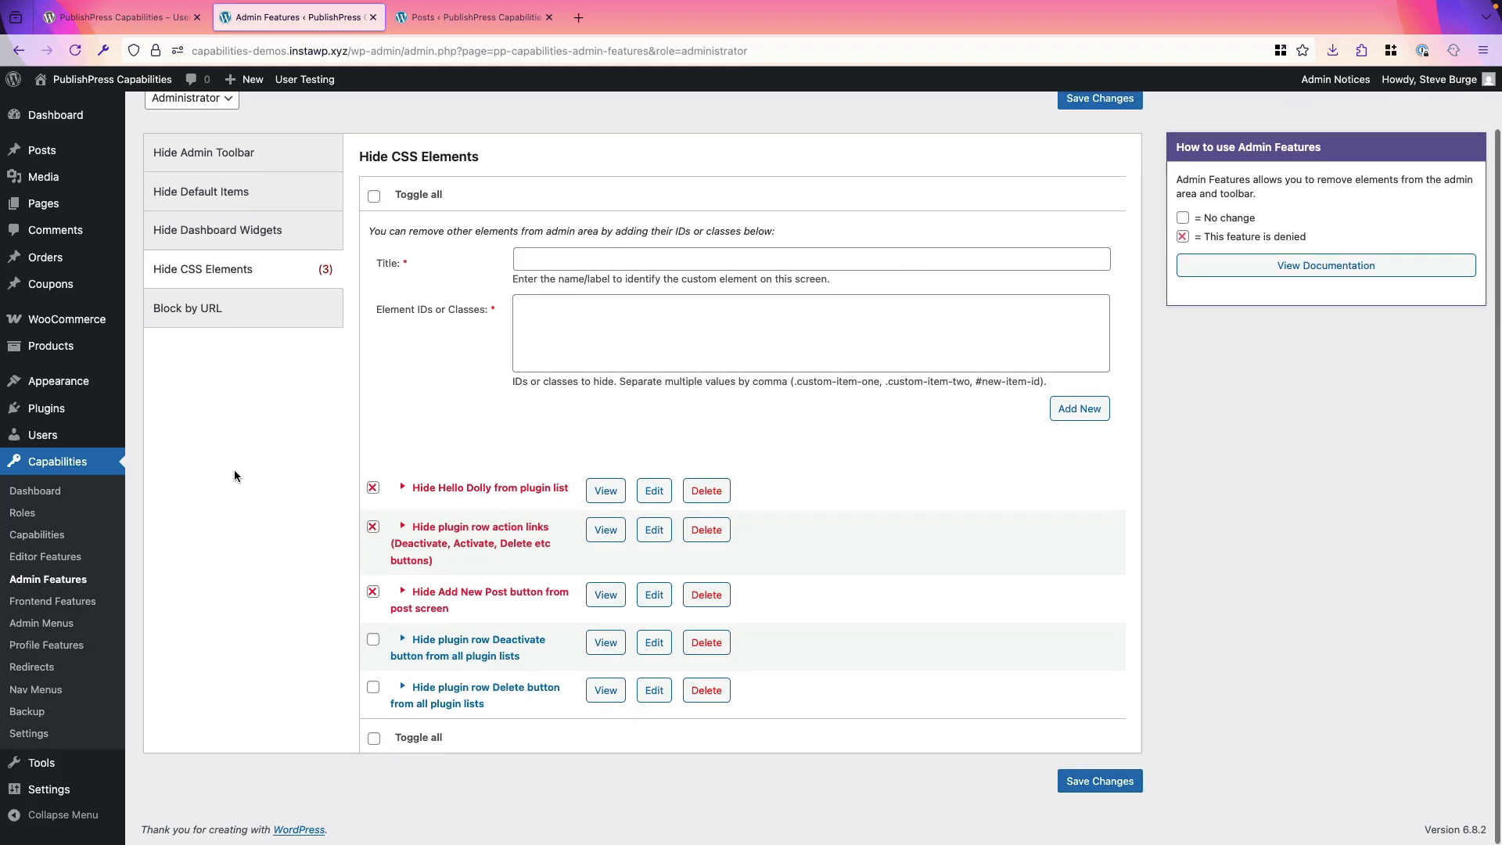
pyautogui.click(654, 597)
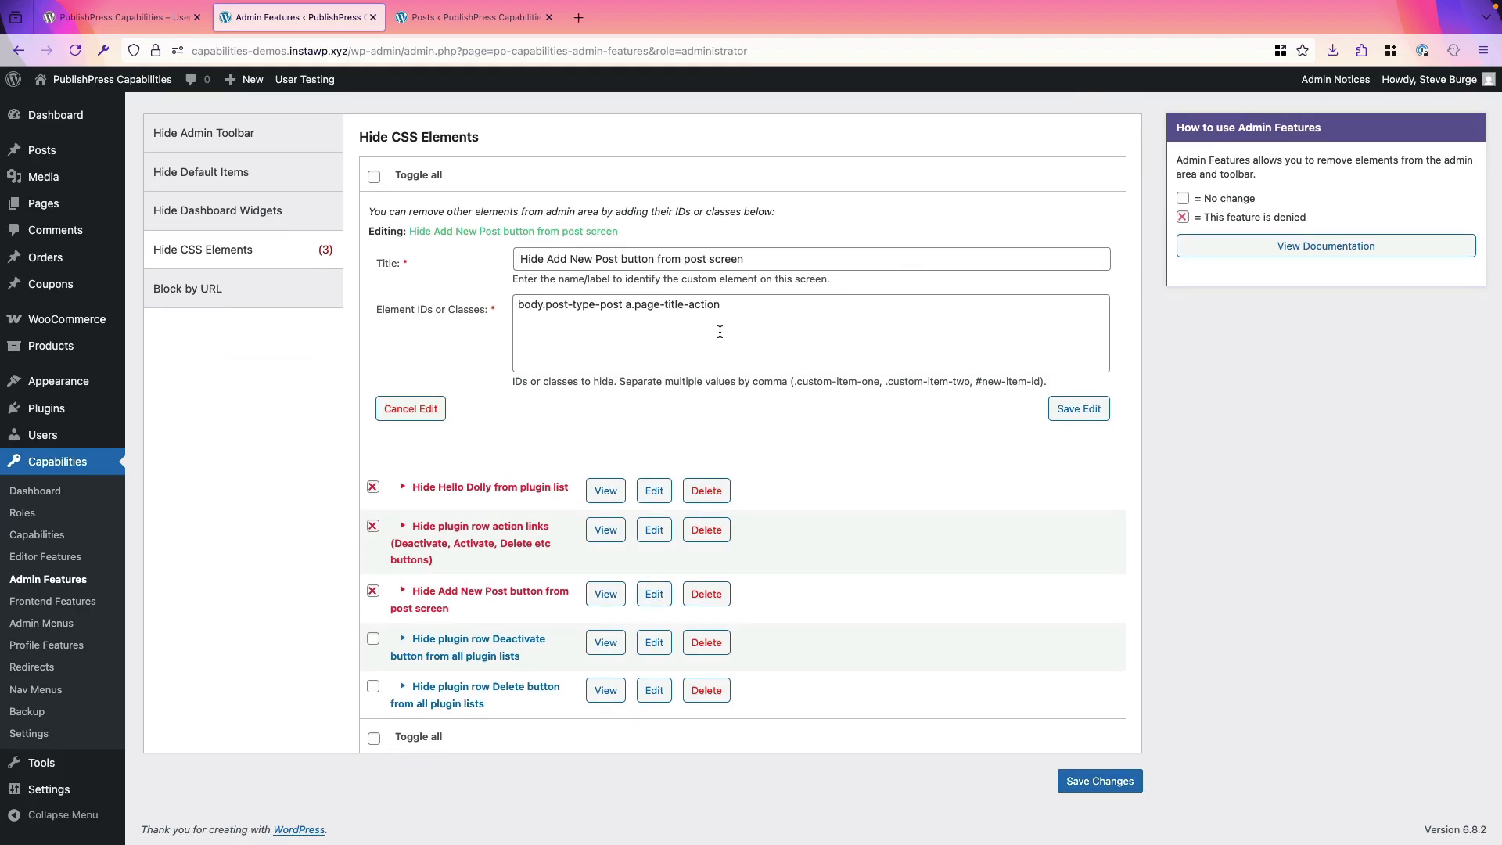
pyautogui.moveTo(724, 313); pyautogui.dragTo(480, 295)
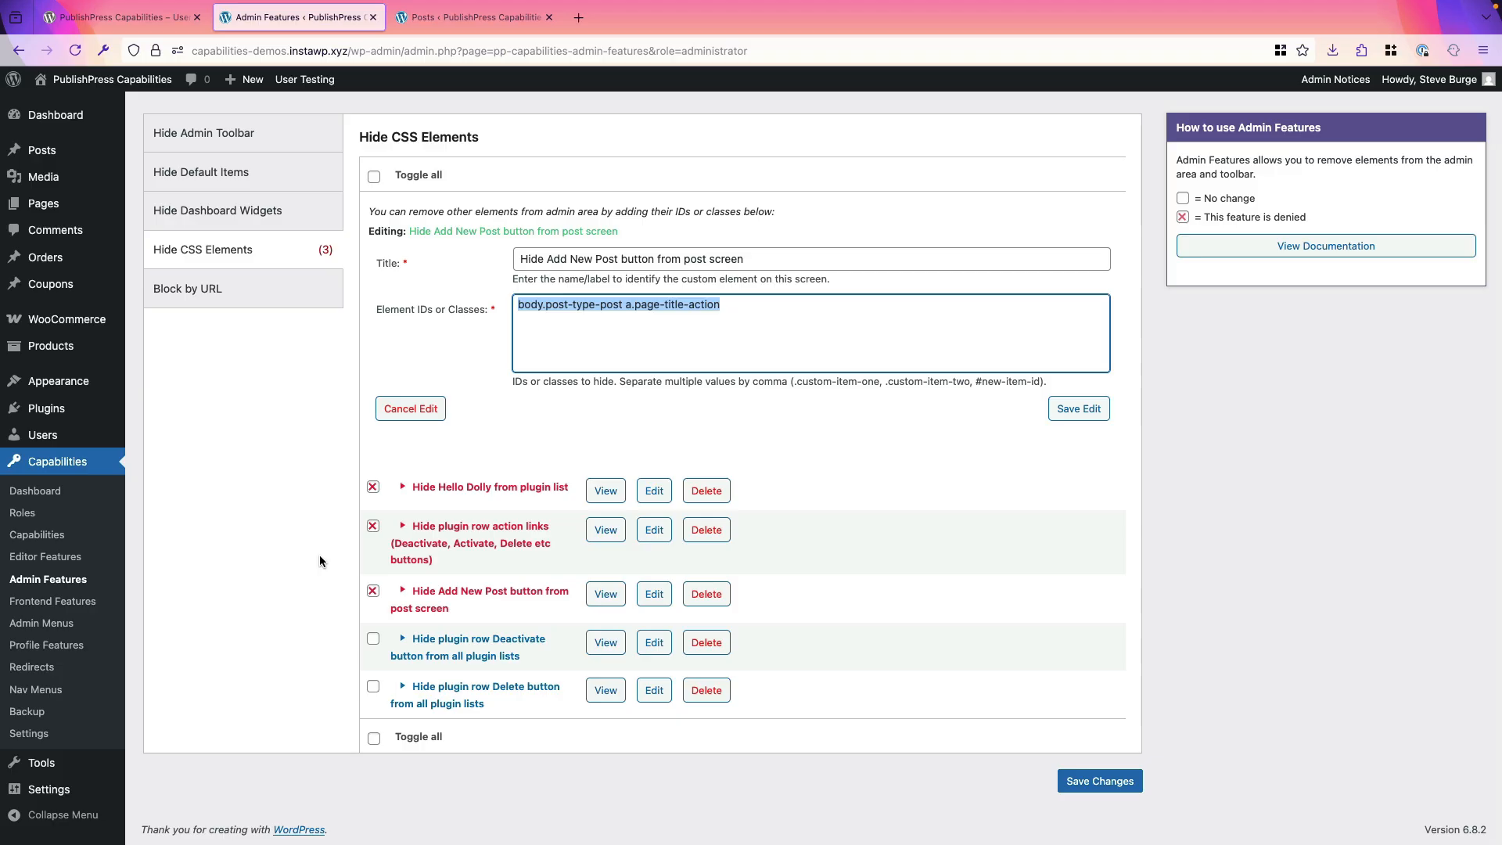
# Open the completed order from the WooCommerce orders list and examine its Refund option
pyautogui.scroll(2, 320, 561)
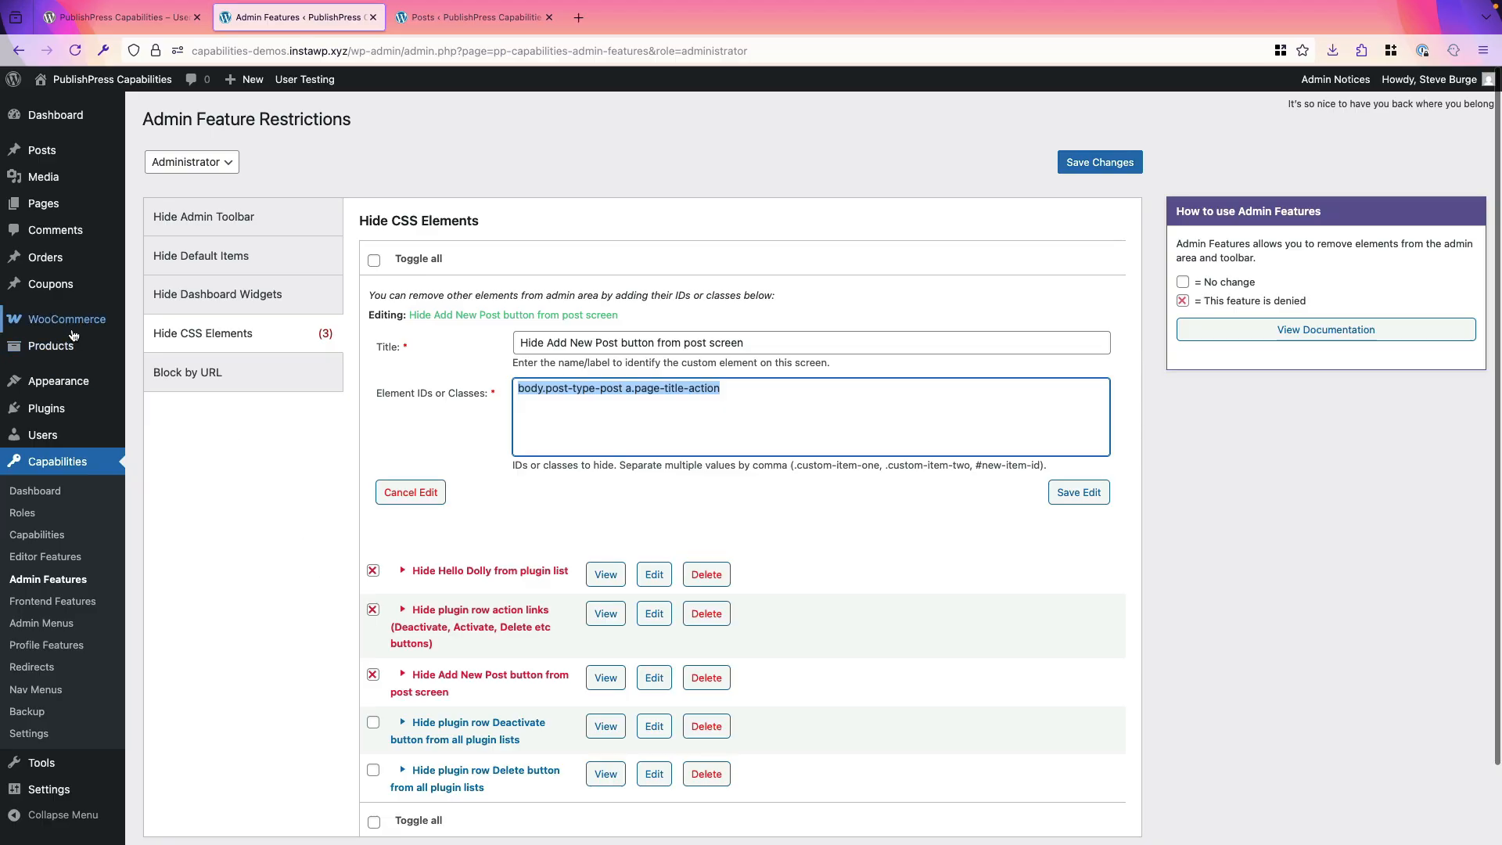
pyautogui.moveTo(79, 319)
pyautogui.click(144, 325)
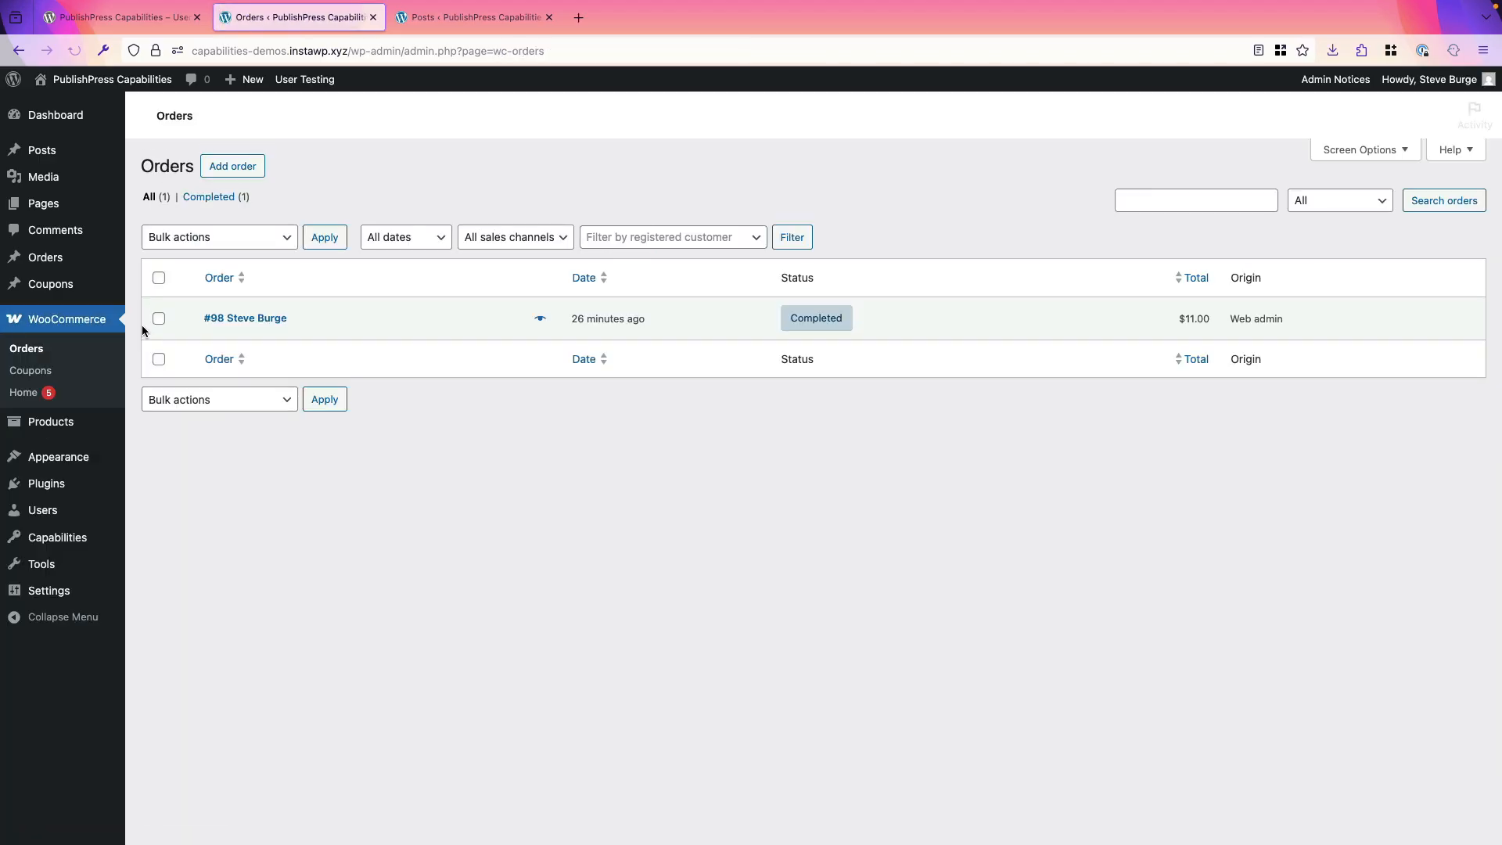
pyautogui.click(249, 321)
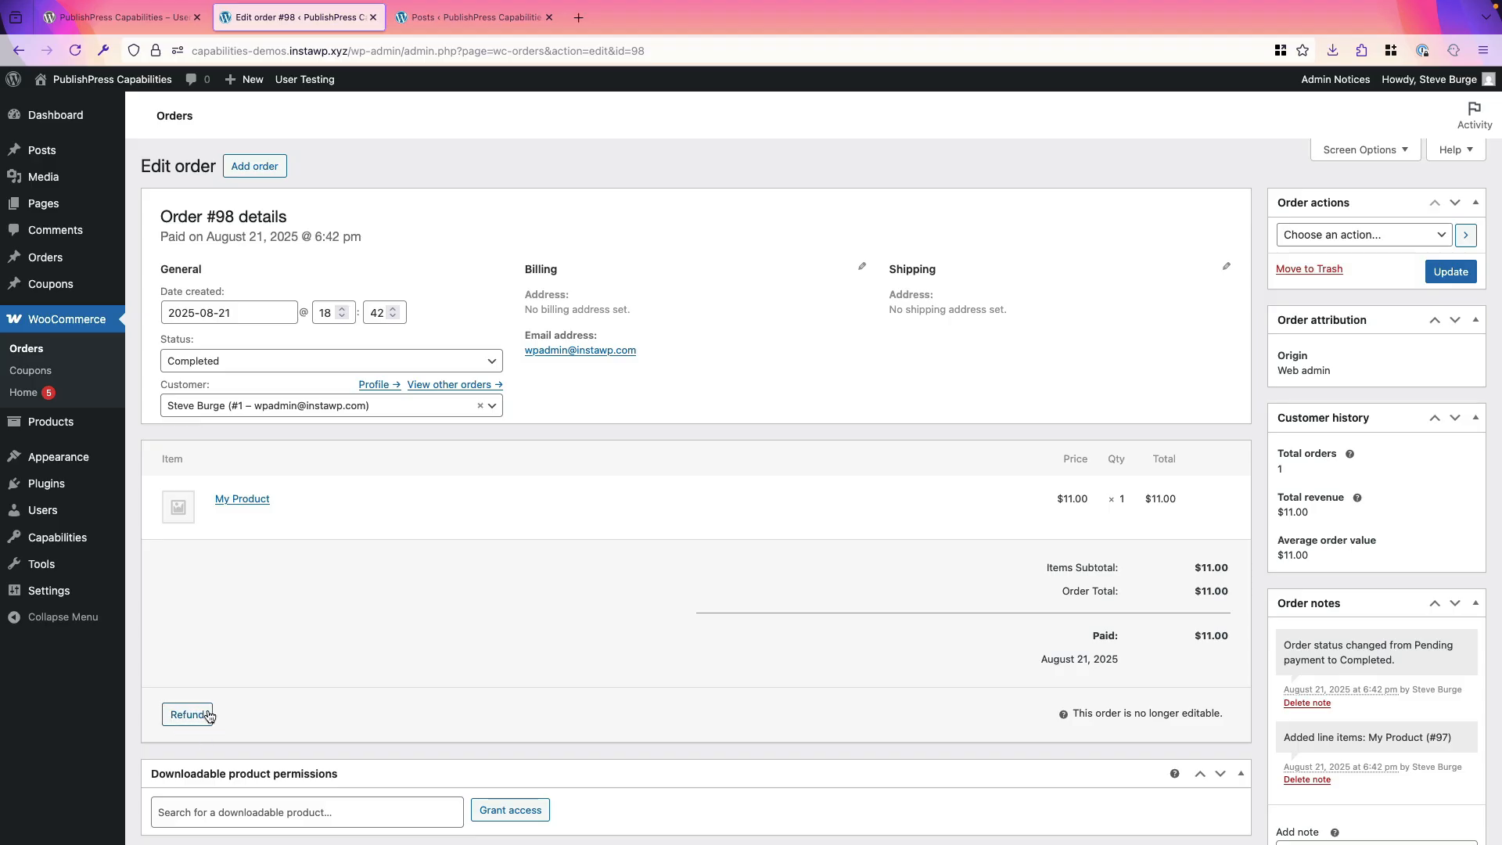
pyautogui.scroll(-1, 332, 638)
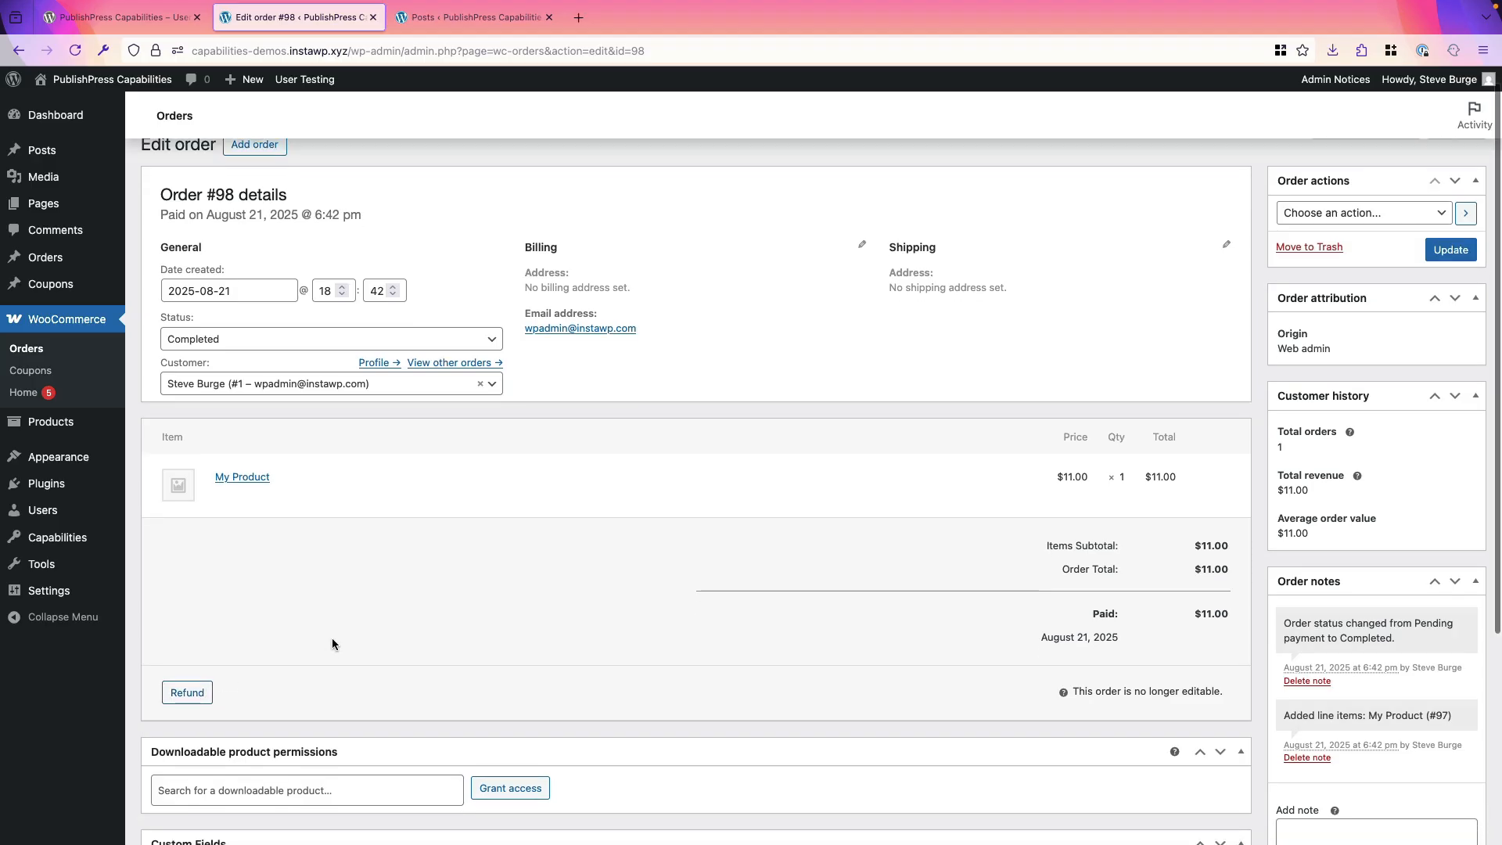
pyautogui.scroll(1, 331, 644)
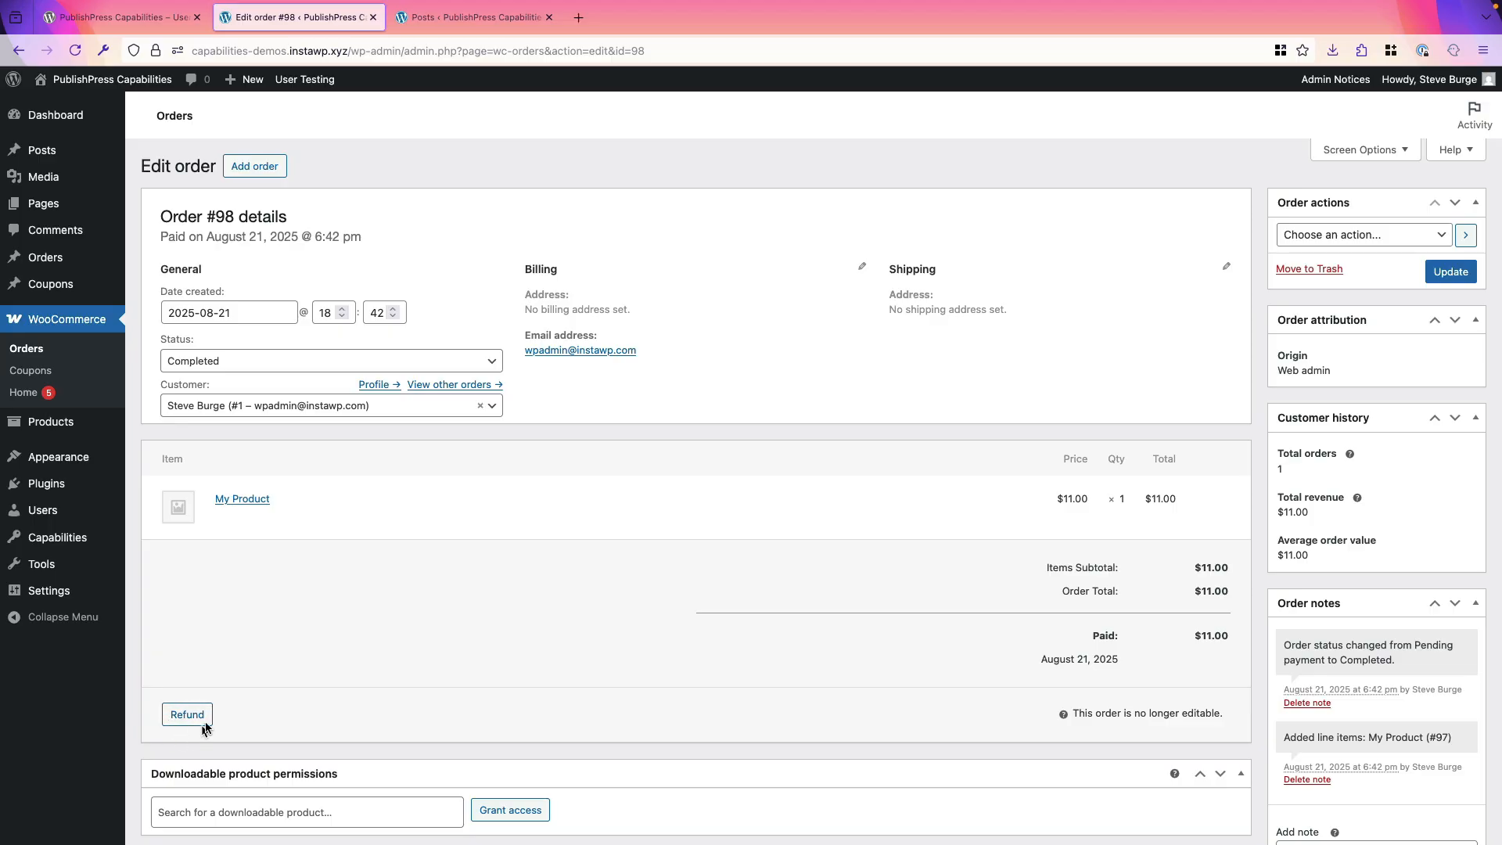
# Inspect the order's Refund button in the browser developer tools and select its element in the page HTML
pyautogui.scroll(-1, 278, 711)
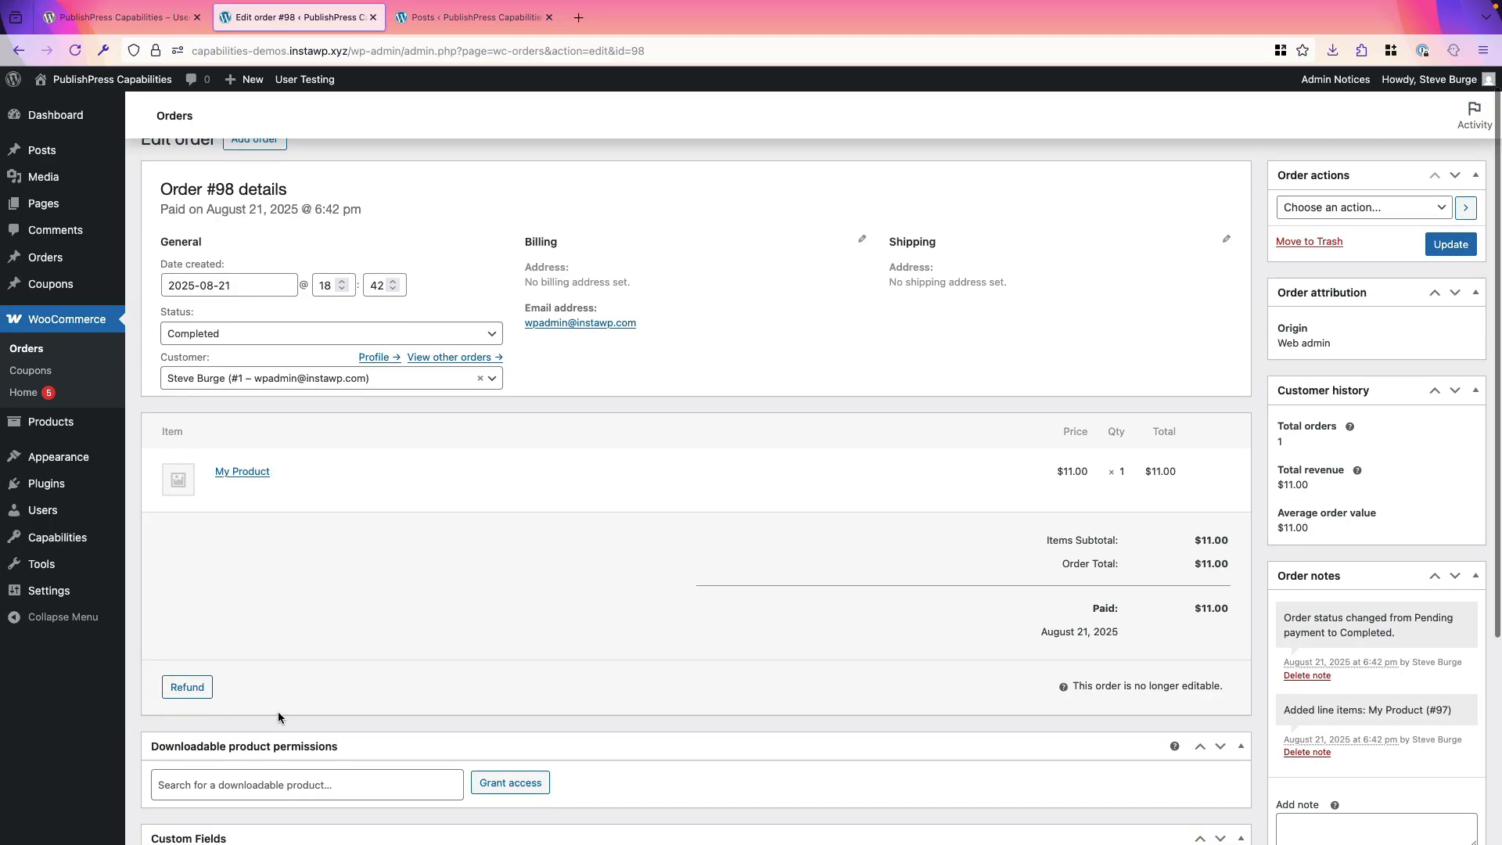
pyautogui.rightClick(216, 727)
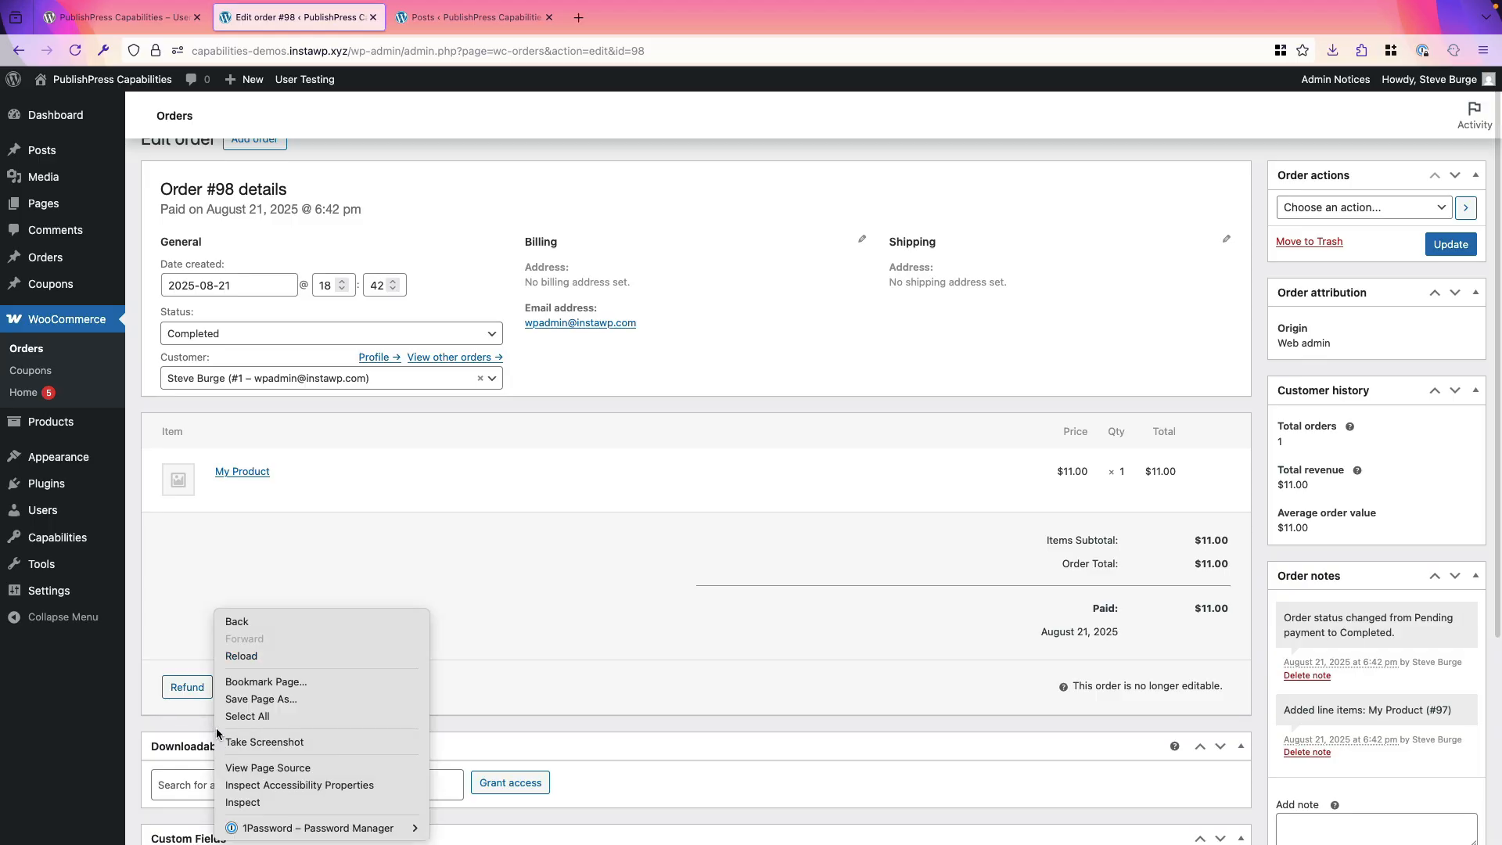
pyautogui.click(243, 801)
pyautogui.click(12, 450)
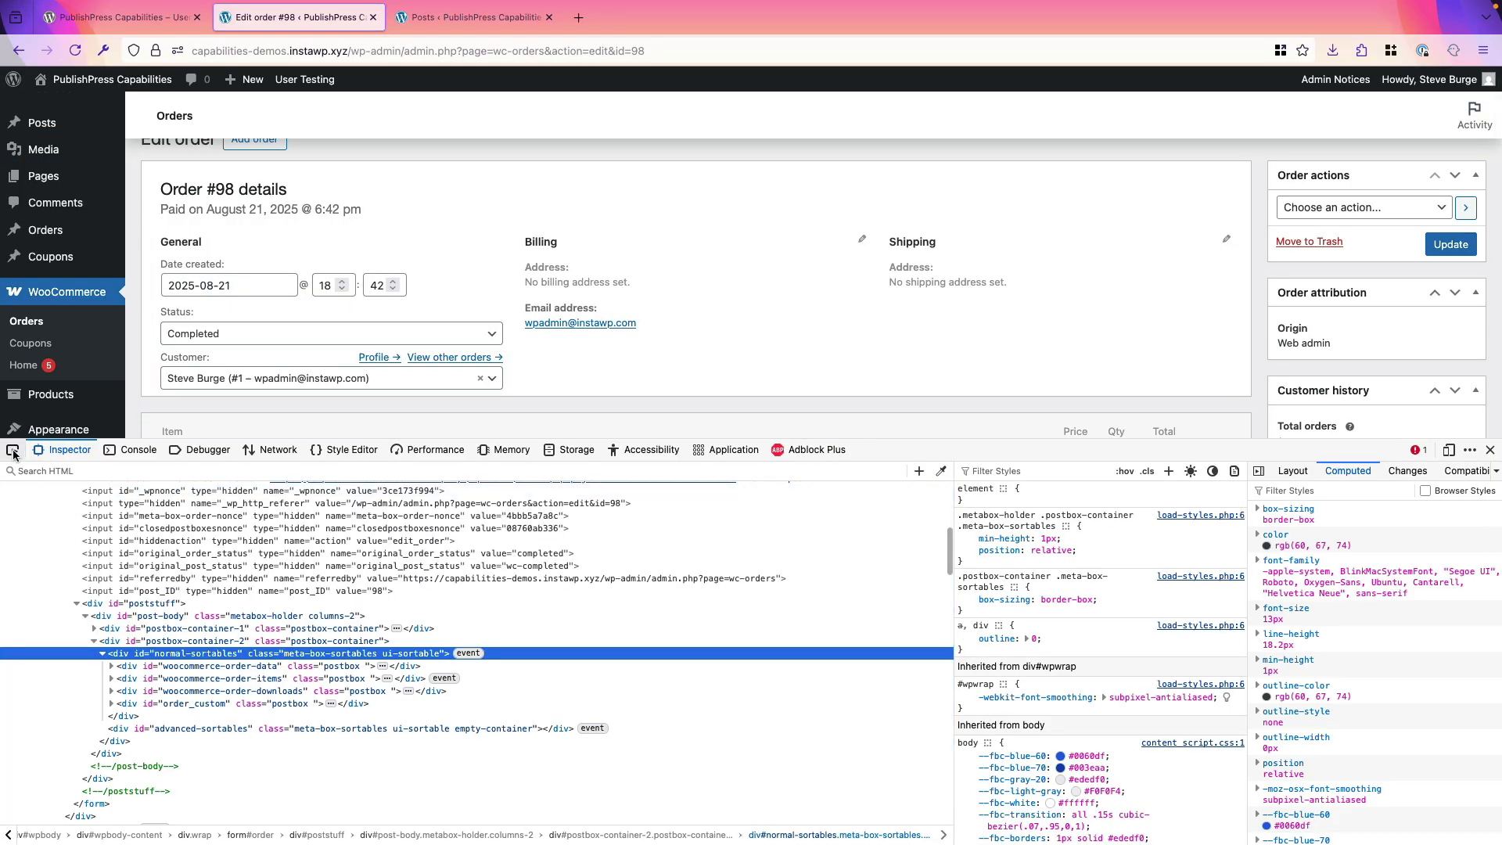
pyautogui.scroll(-5, 181, 363)
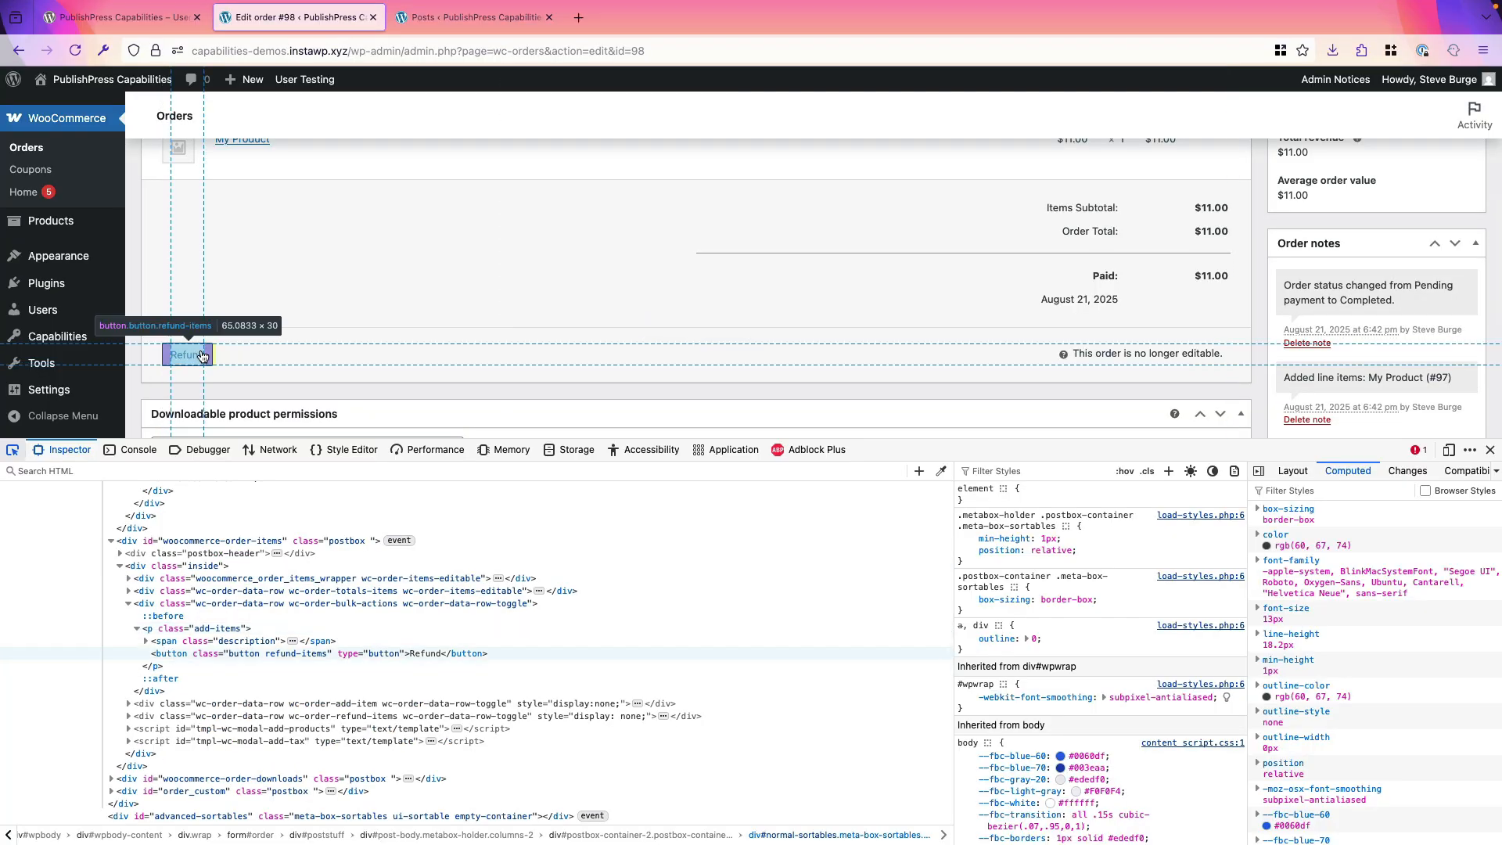
pyautogui.click(202, 357)
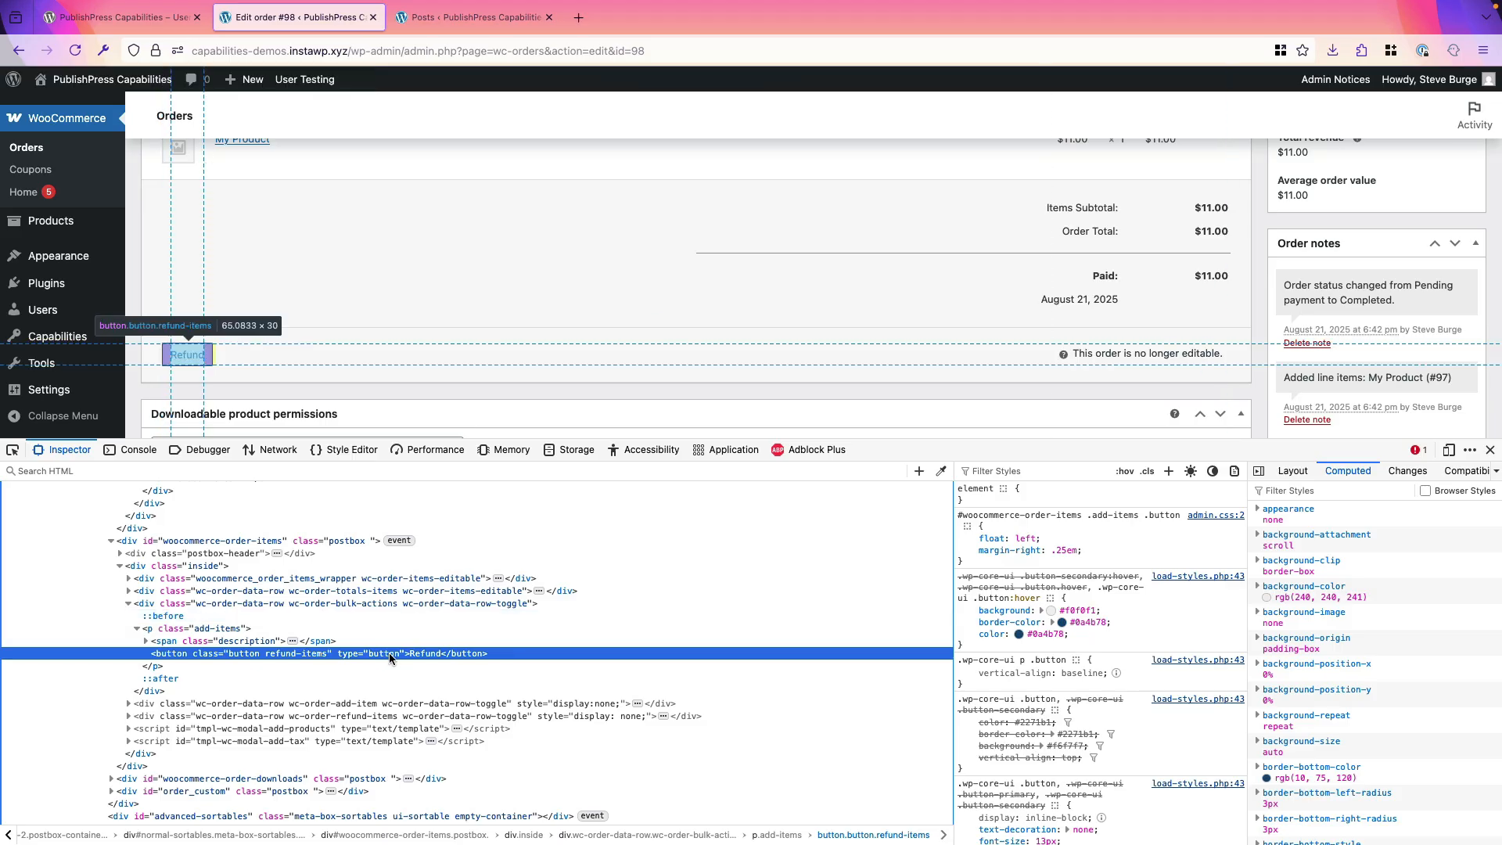
# Copy the class name "refund-items" from the Refund button's HTML and close the developer tools
pyautogui.rightClick(293, 653)
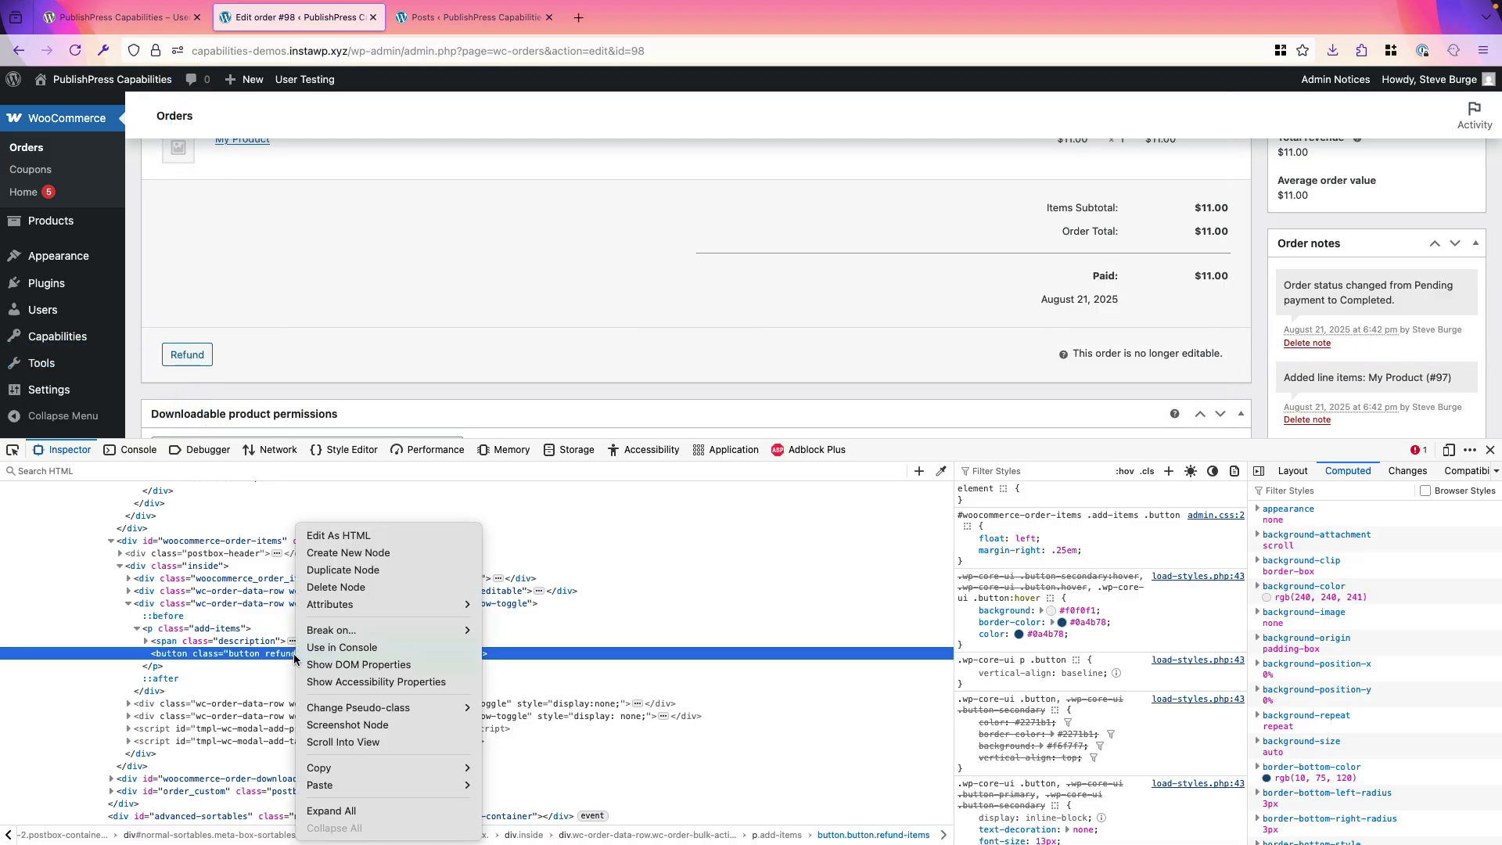
pyautogui.click(330, 538)
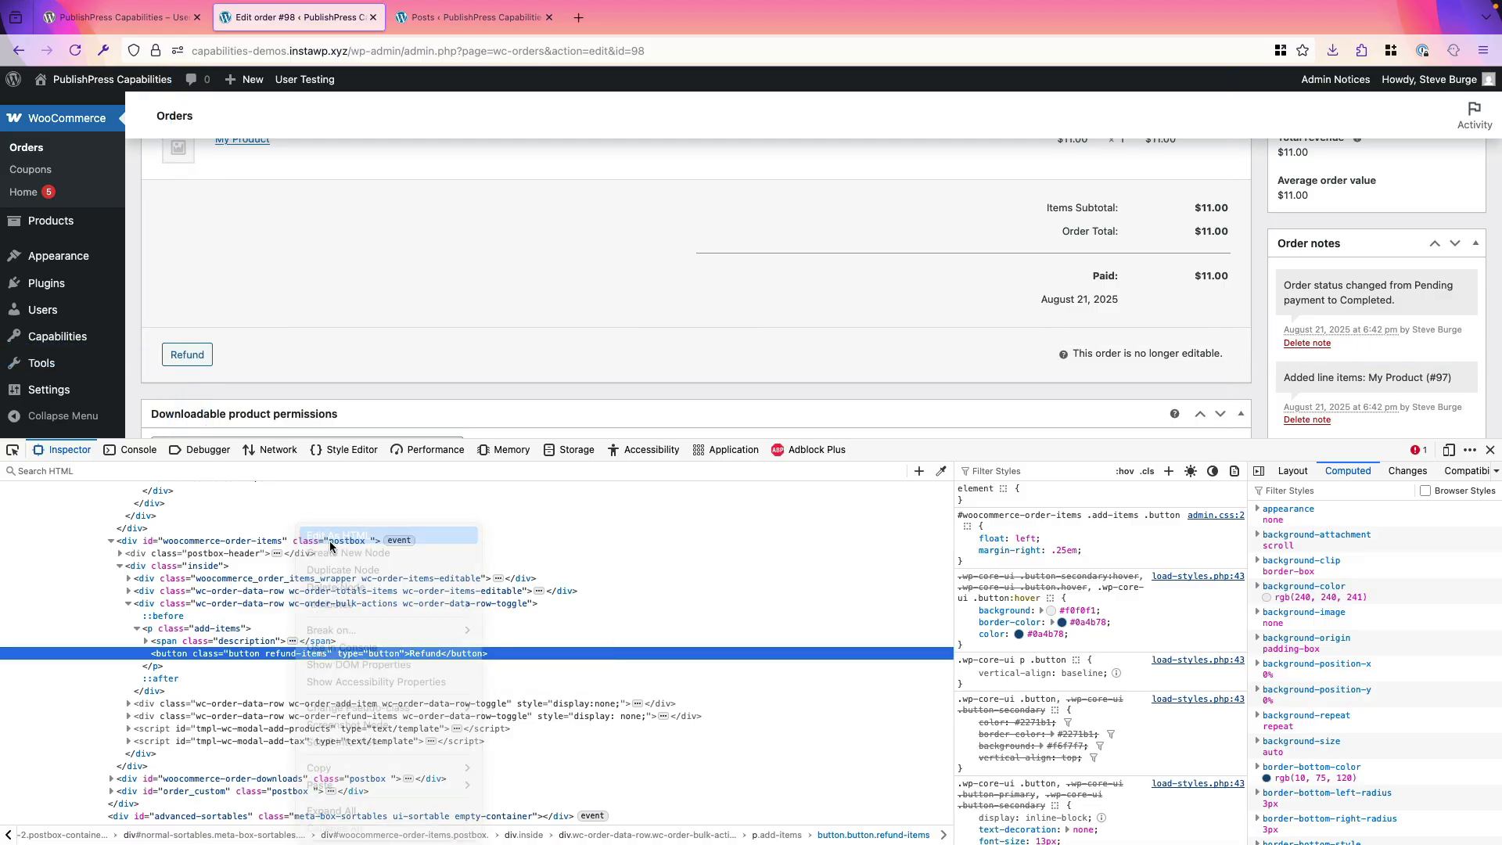
pyautogui.moveTo(415, 658); pyautogui.dragTo(357, 659)
pyautogui.press('super+c')
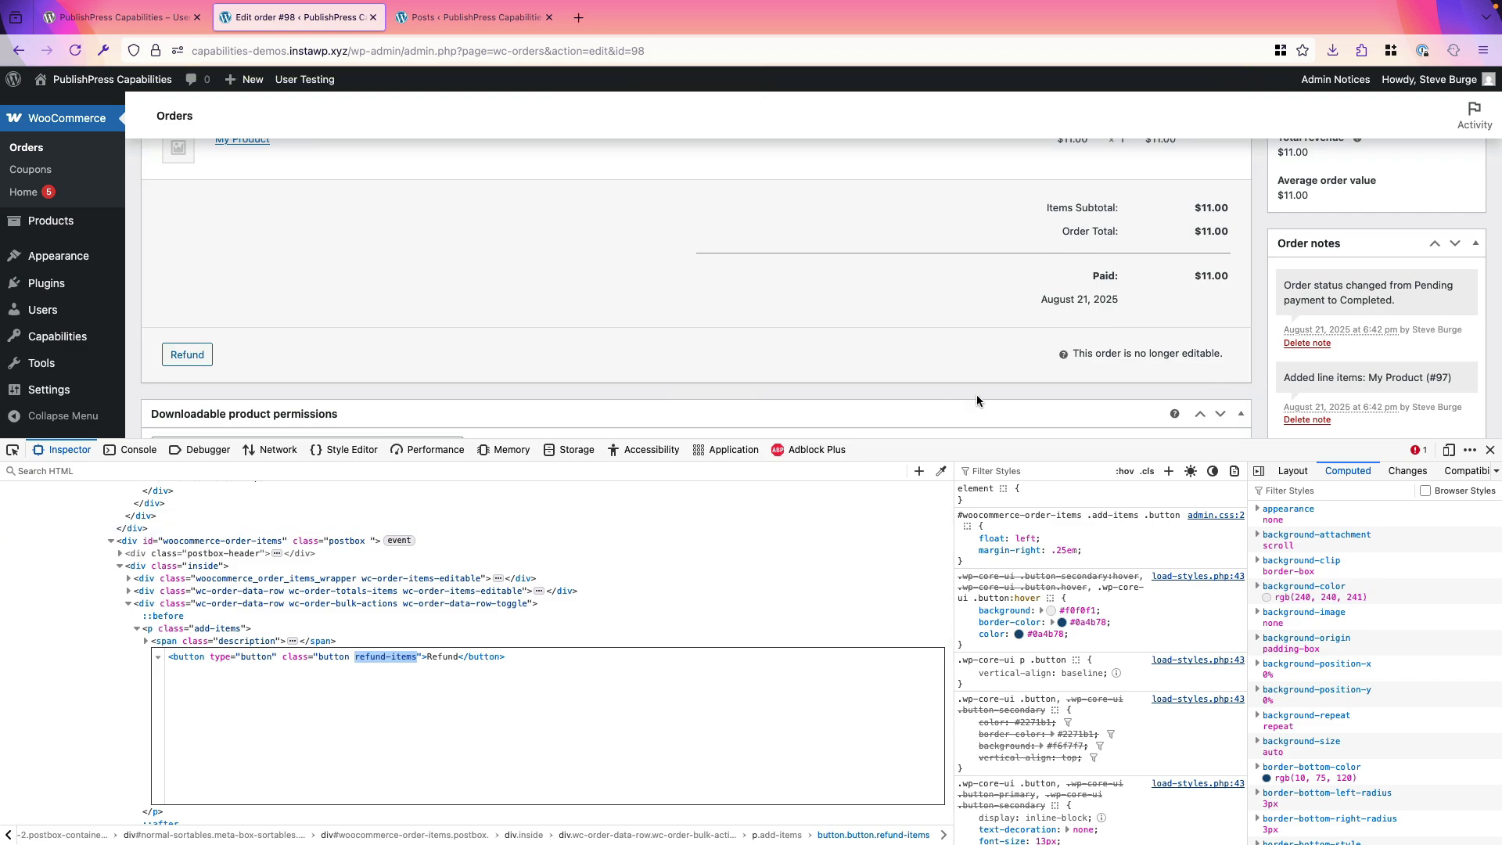
pyautogui.click(1490, 451)
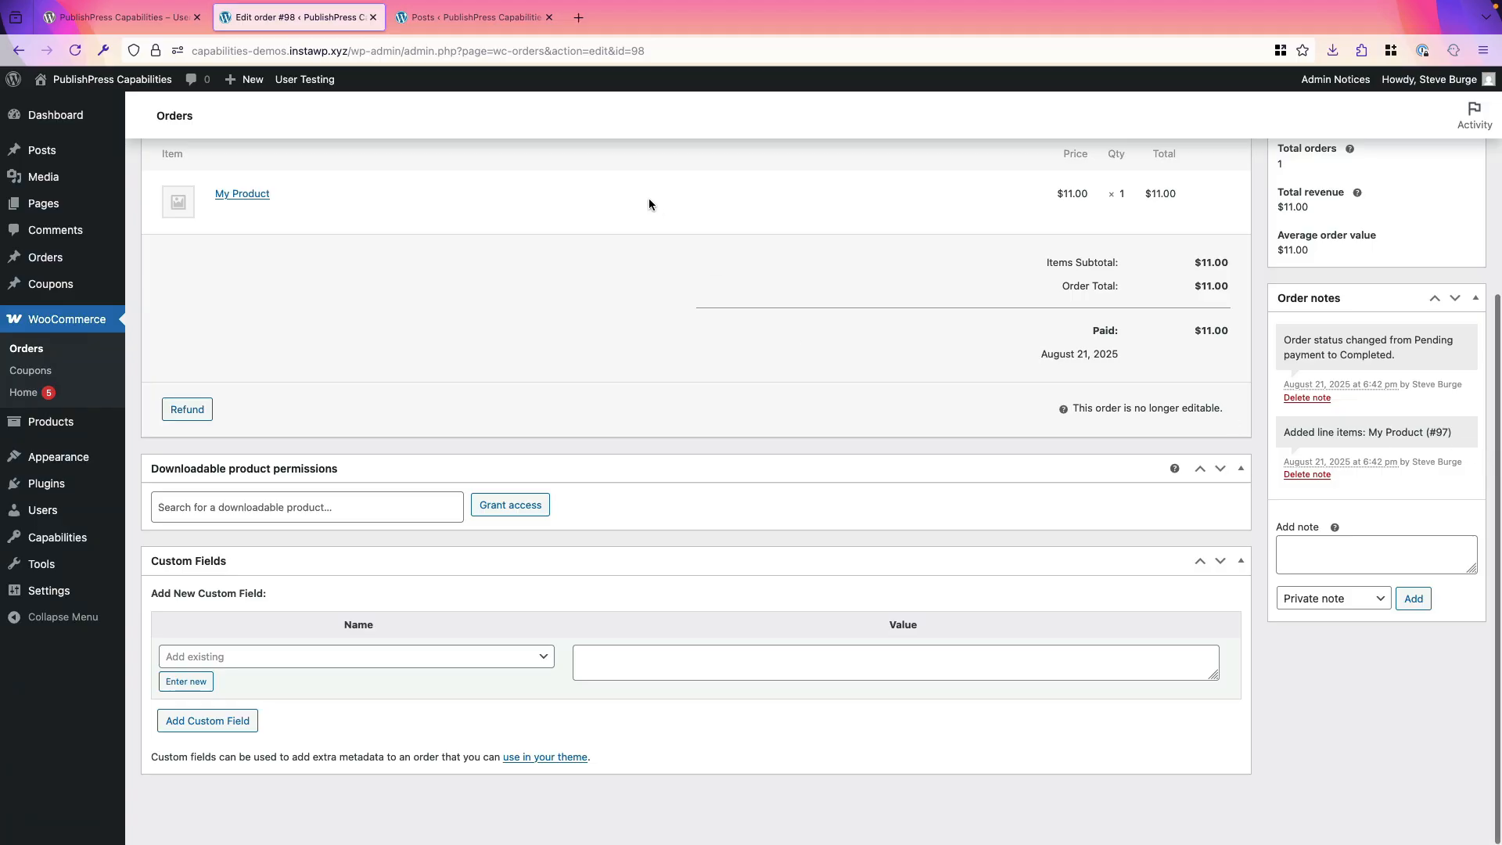
# Switch to the Posts browser tab and open the Hide CSS Elements settings in Capabilities' Admin Features
pyautogui.click(453, 25)
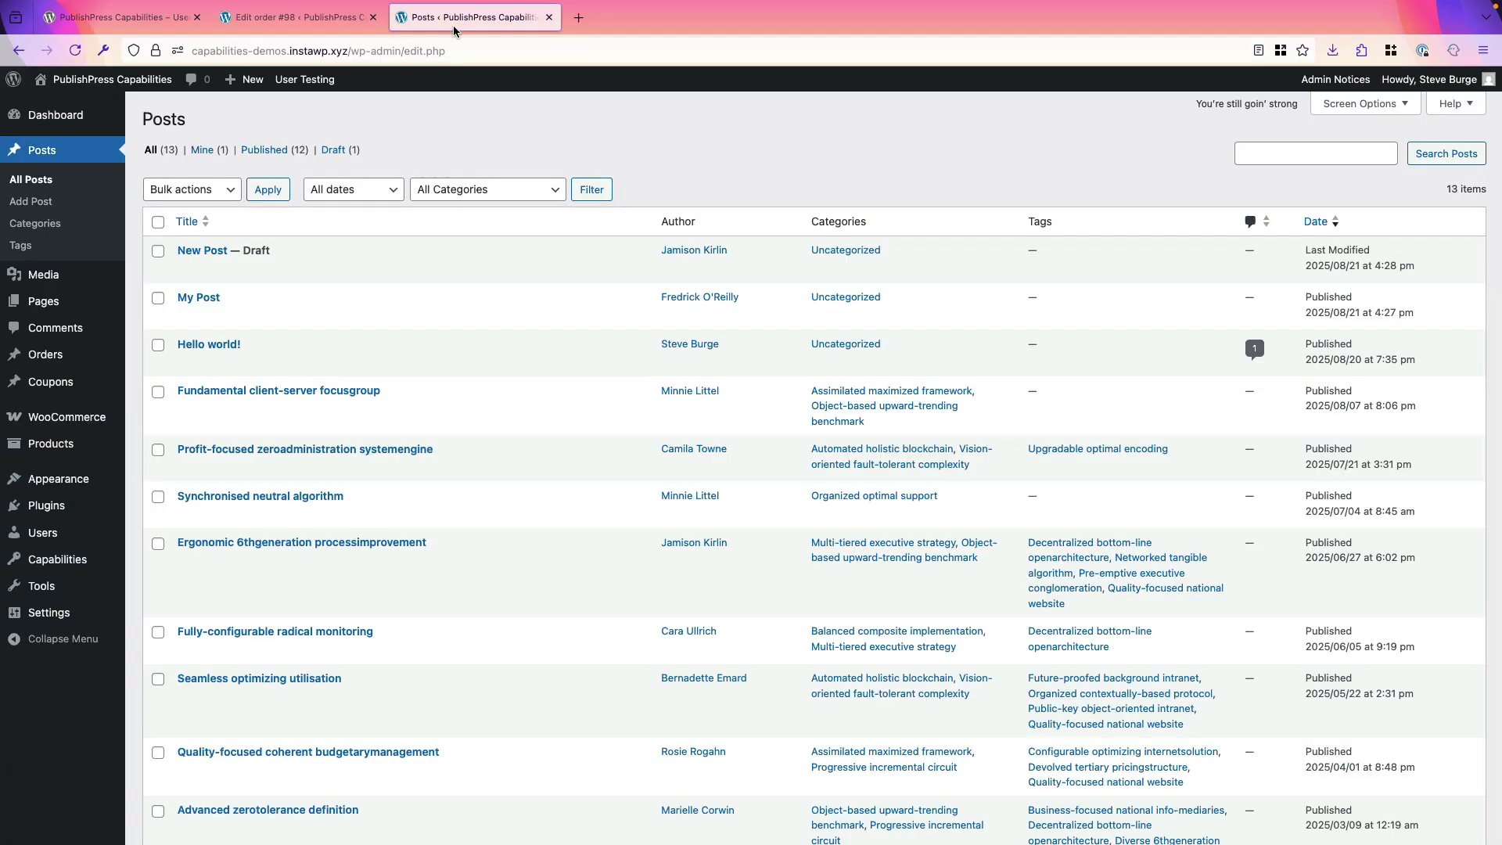
pyautogui.moveTo(63, 557)
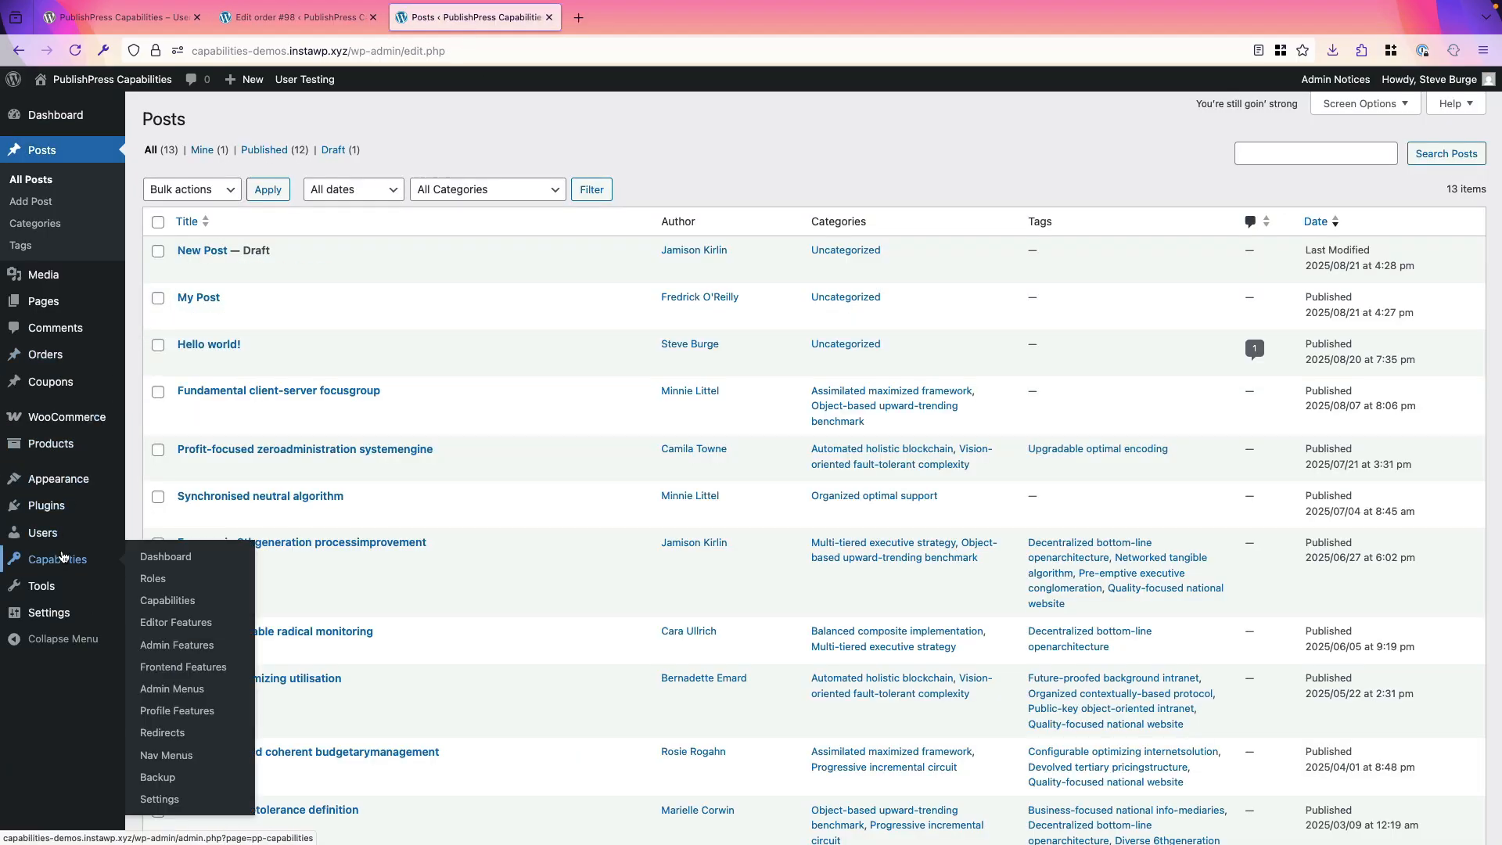
pyautogui.click(160, 646)
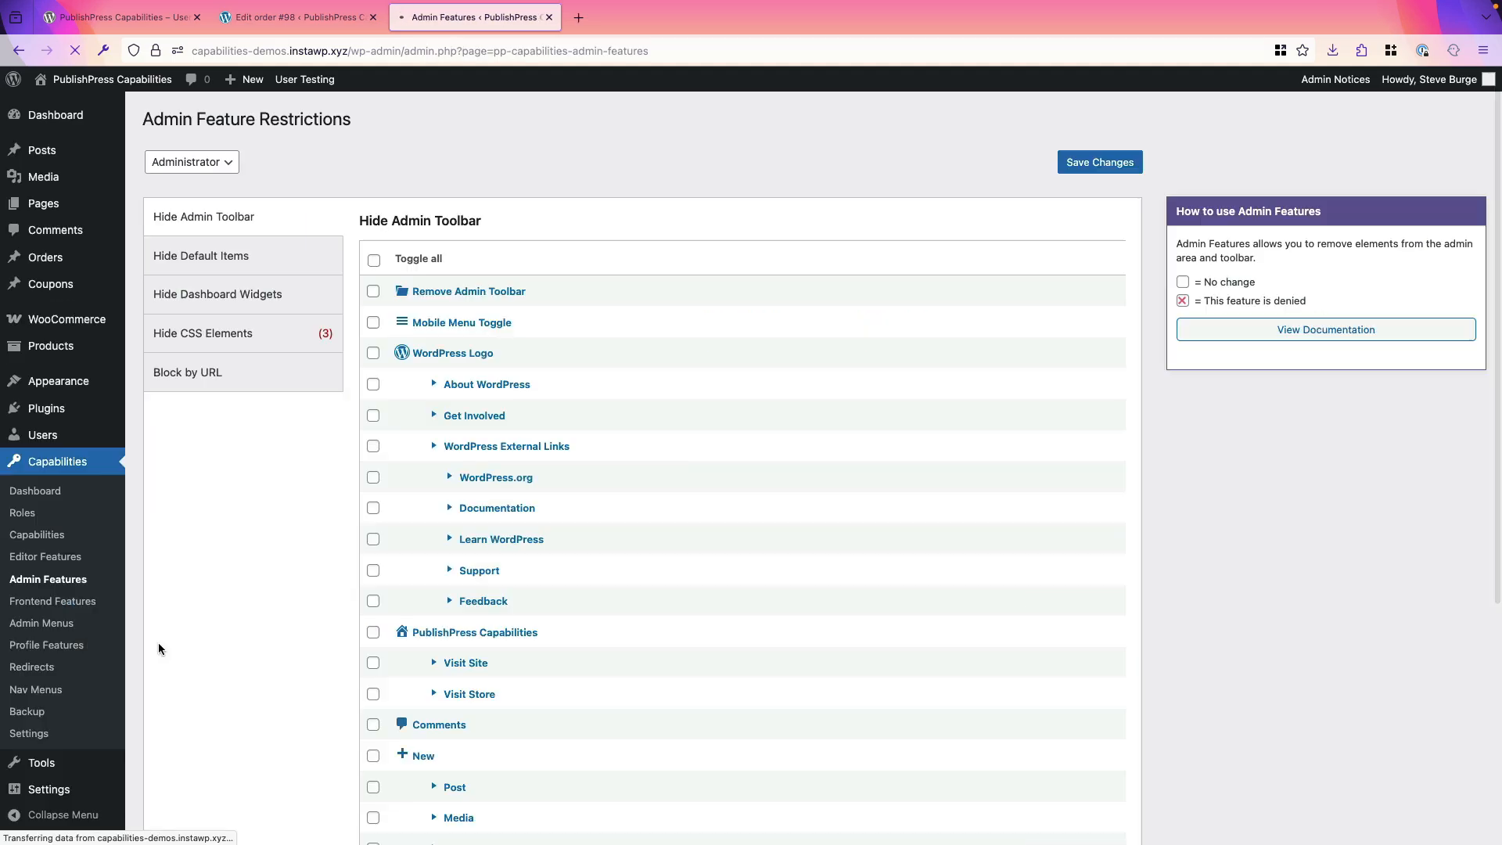
pyautogui.click(222, 344)
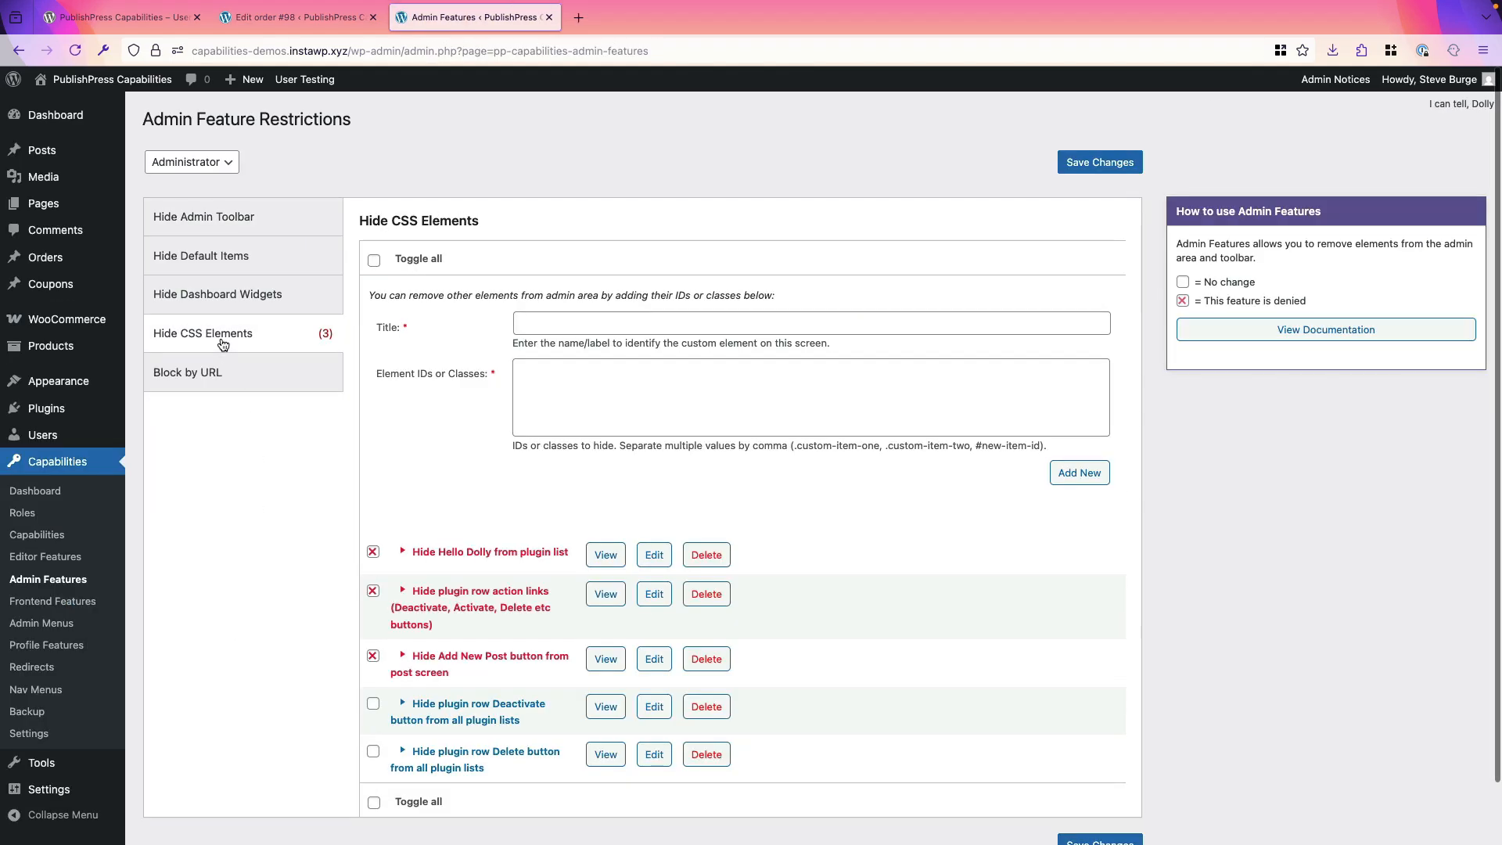
# Add a CSS element titled "refund-items" with the class ".refund-items" for Administrator and save the changes
pyautogui.click(581, 378)
pyautogui.press('super+v')
pyautogui.click(564, 325)
pyautogui.press('super+v')
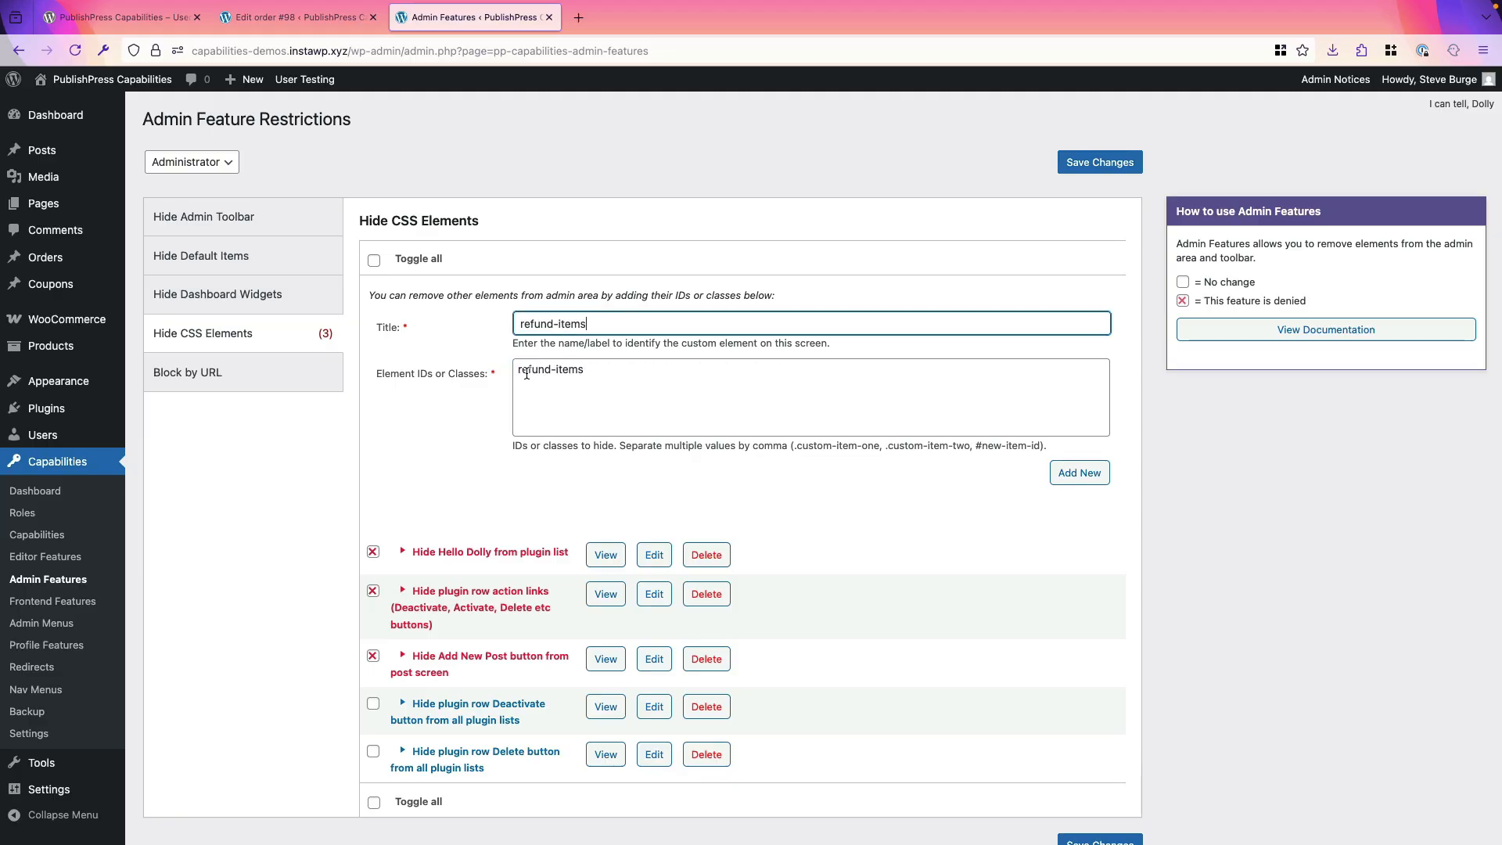
pyautogui.click(517, 375)
pyautogui.write('.')
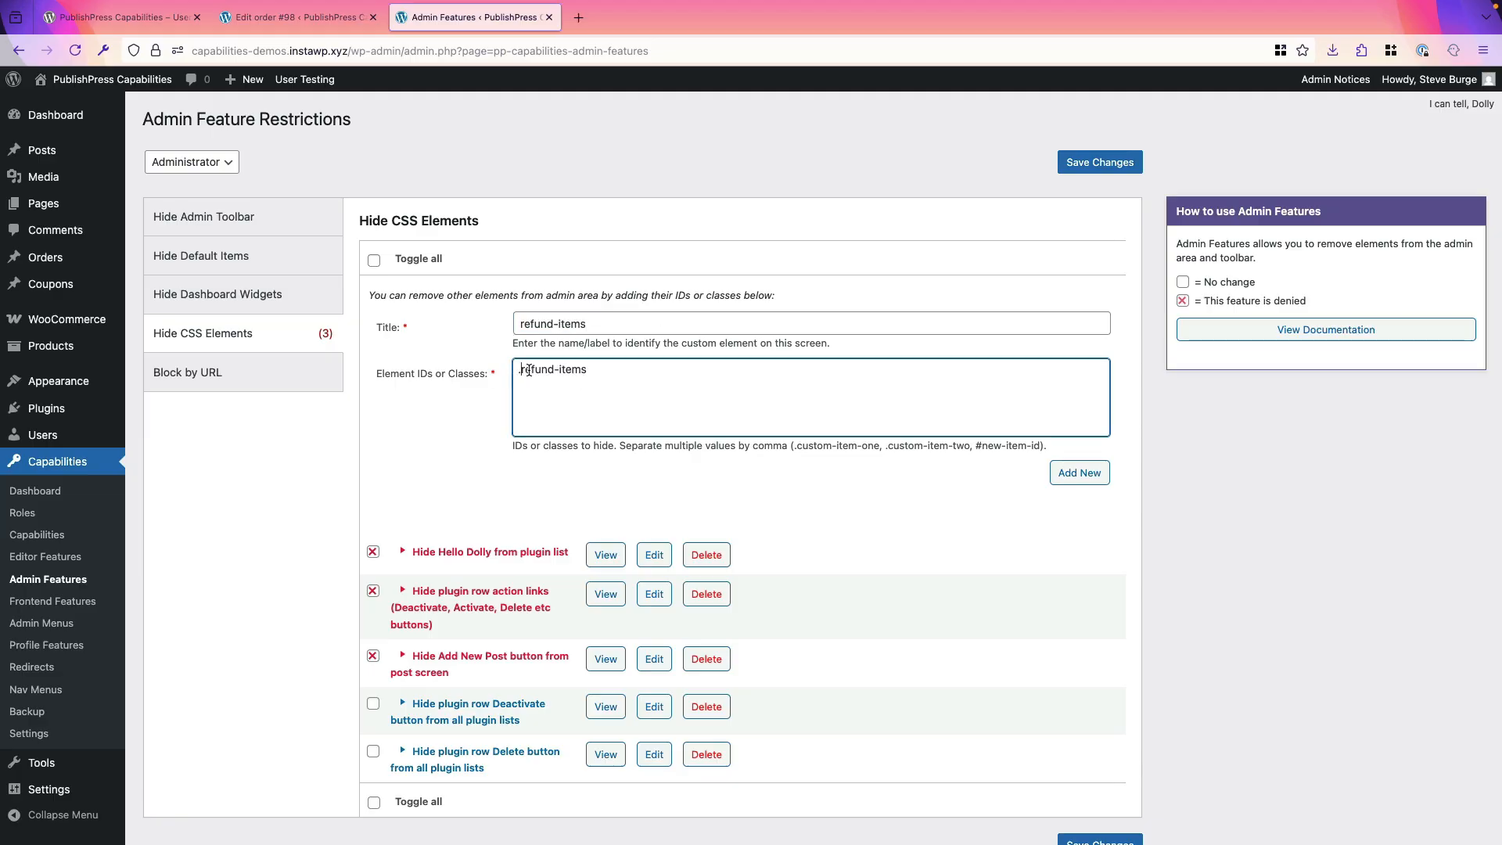
pyautogui.moveTo(594, 369); pyautogui.dragTo(509, 369)
pyautogui.click(1083, 474)
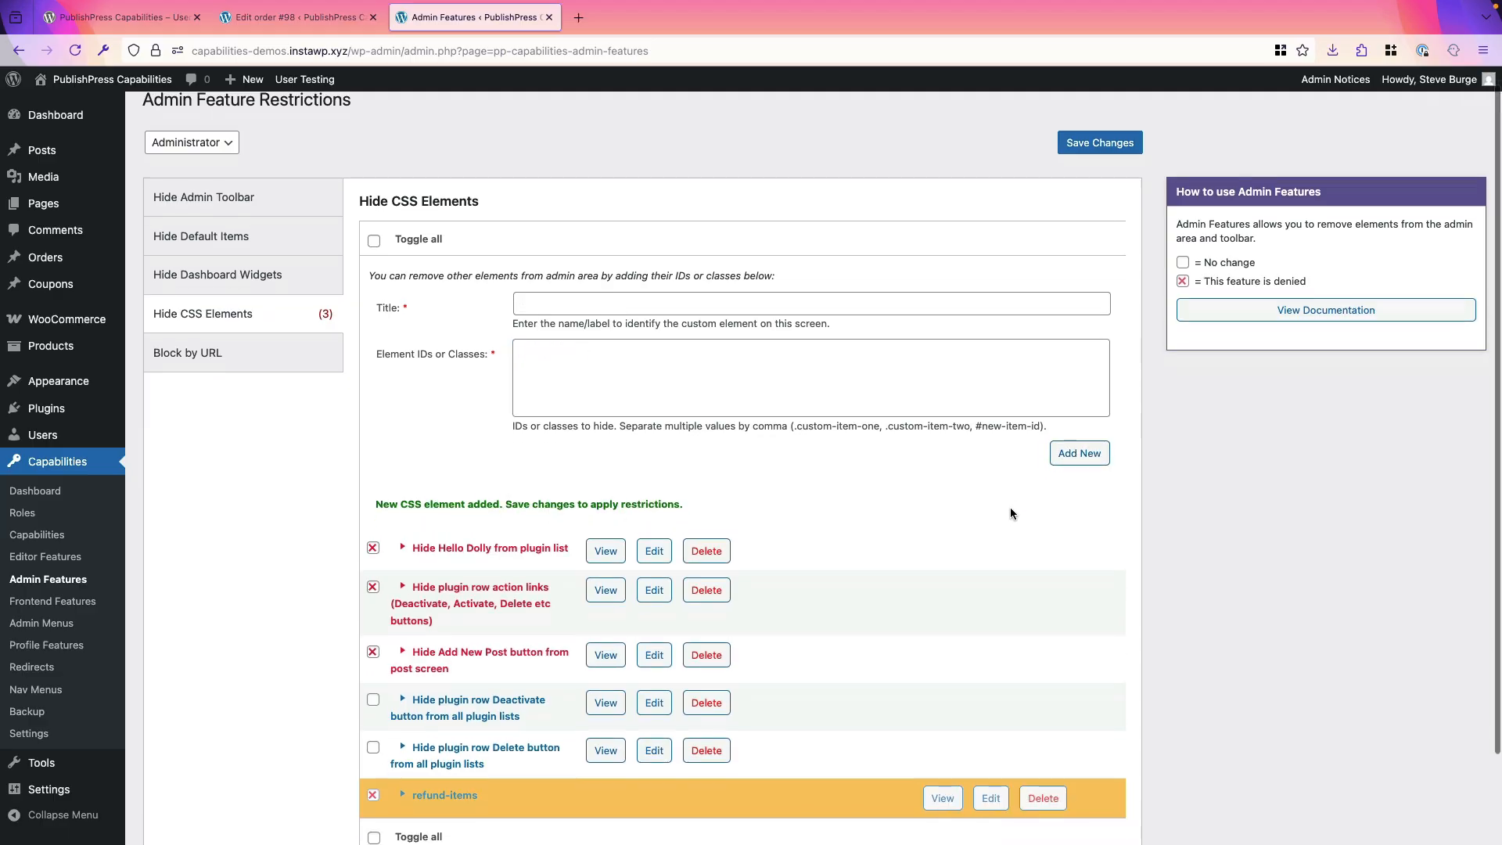
pyautogui.scroll(-3, 1009, 513)
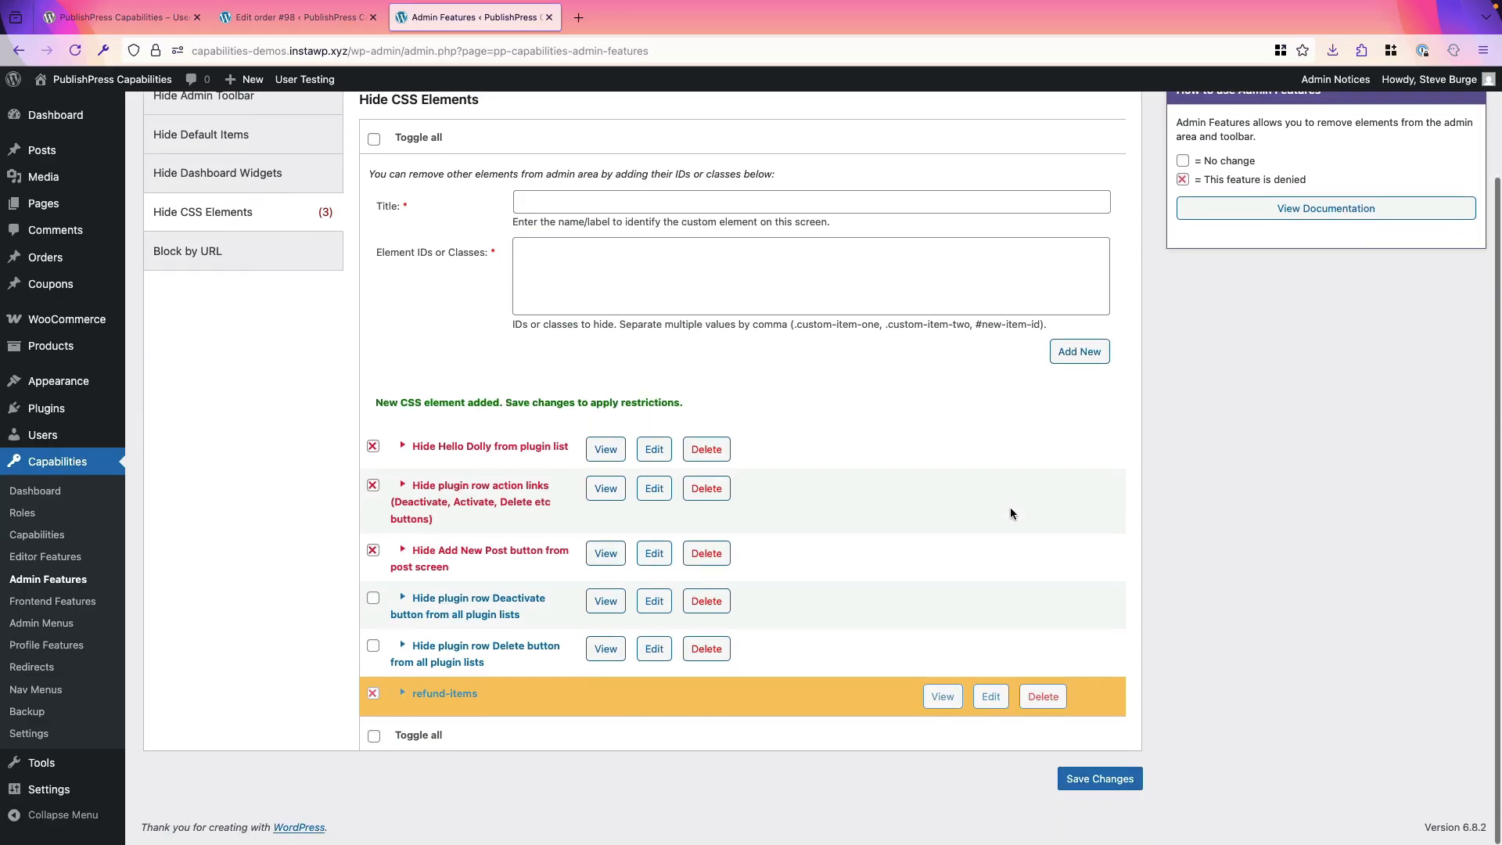
pyautogui.click(1097, 780)
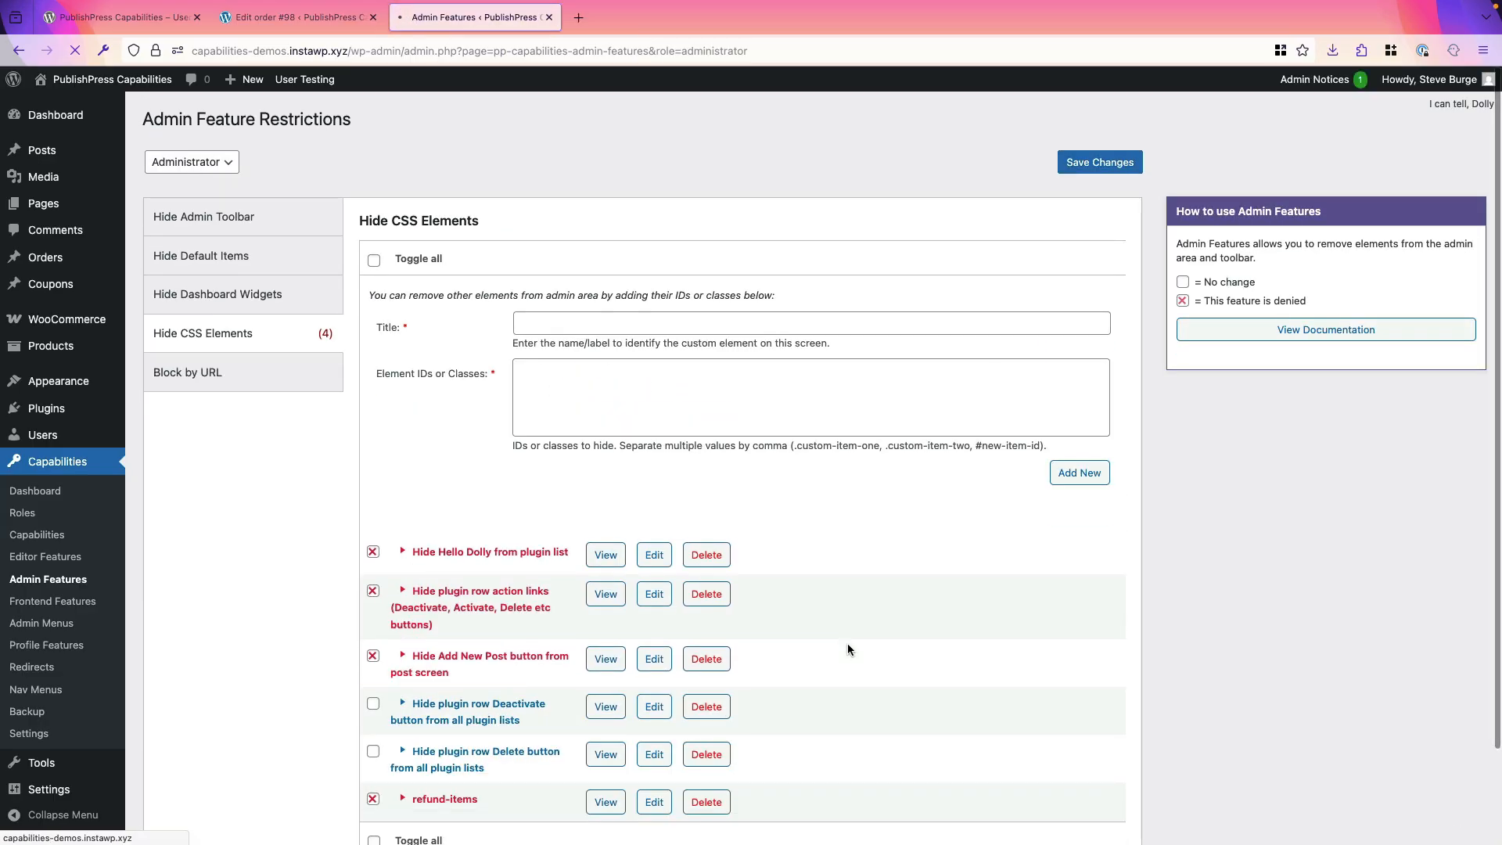
# Review the Administrator's Hide CSS Elements list, including the refund-items entry and the selected role
pyautogui.click(265, 342)
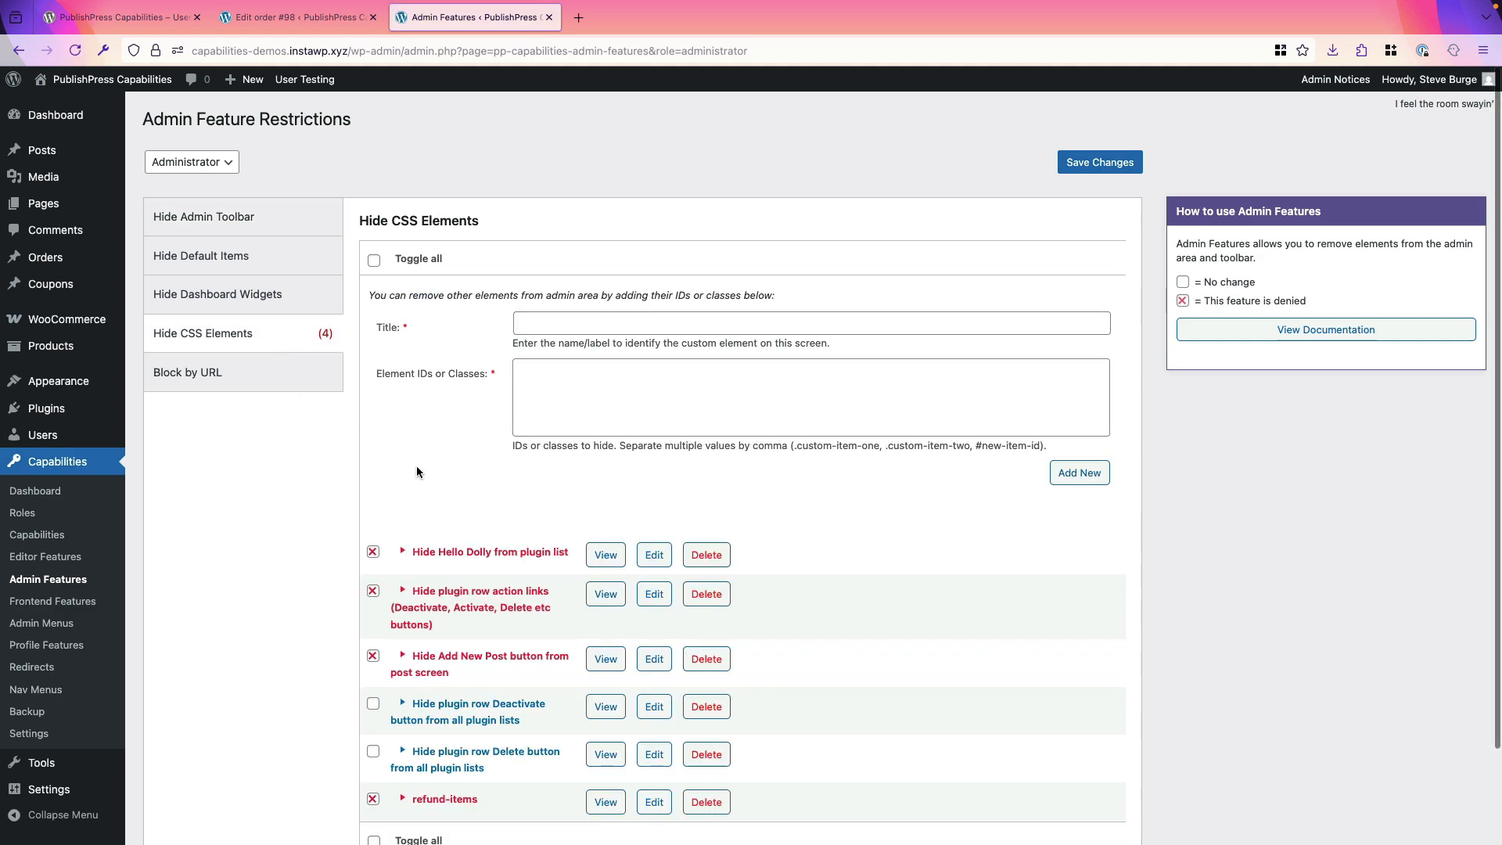
pyautogui.scroll(-3, 522, 600)
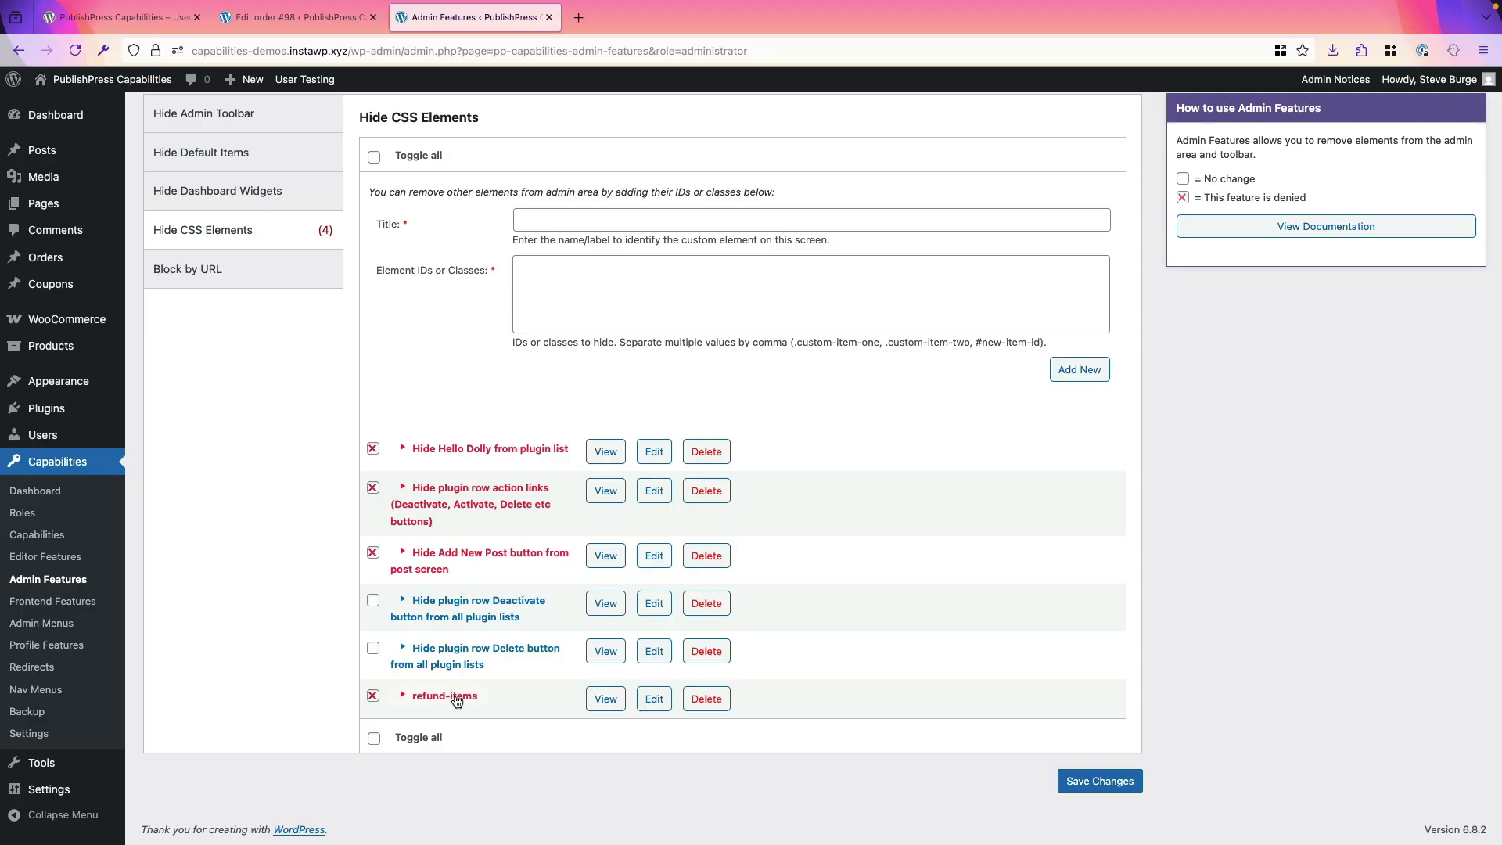
pyautogui.scroll(2, 438, 702)
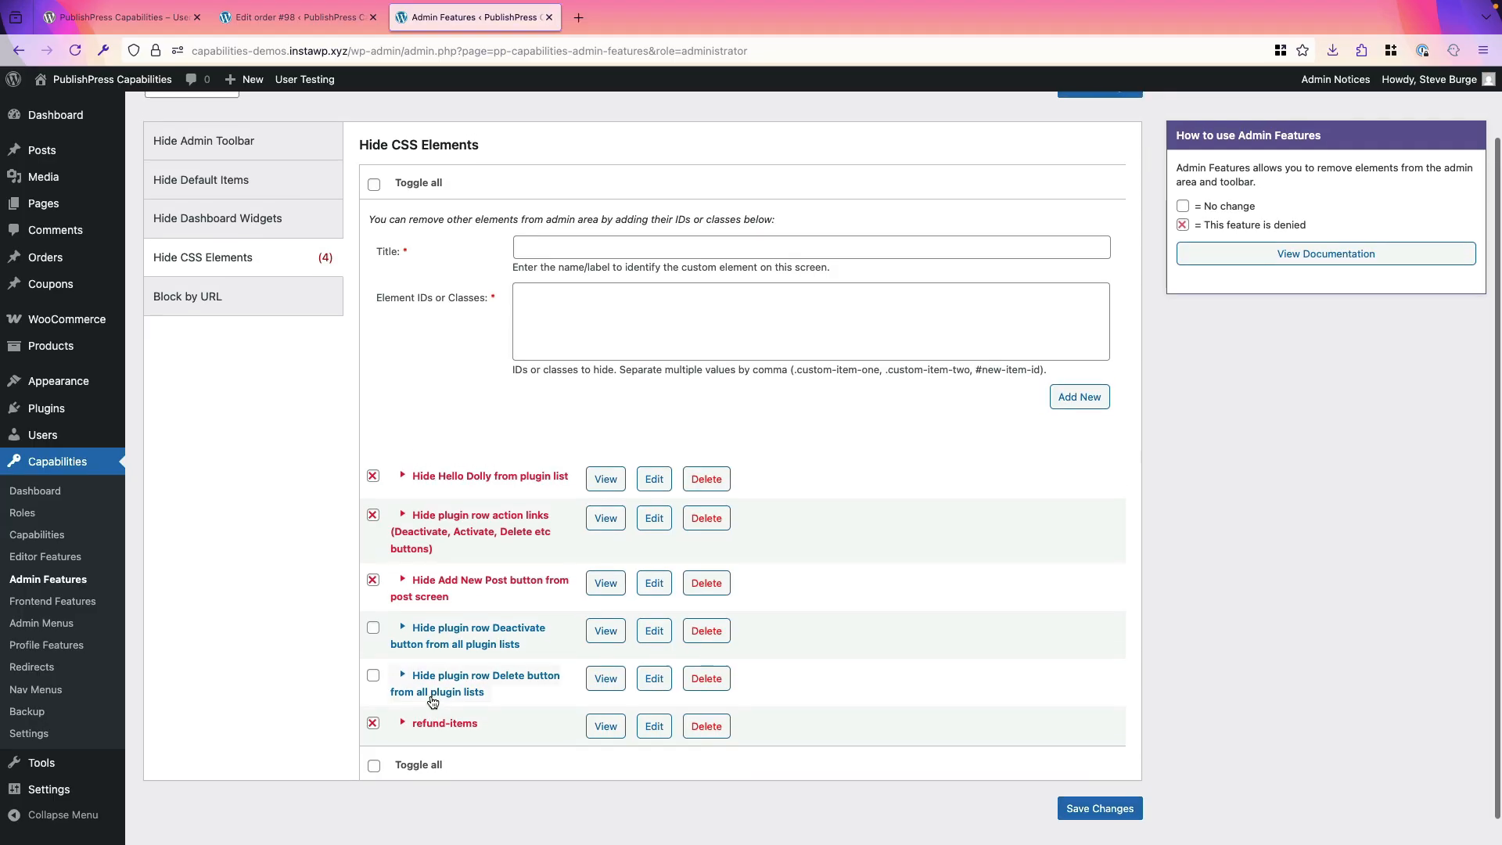
pyautogui.scroll(2, 433, 702)
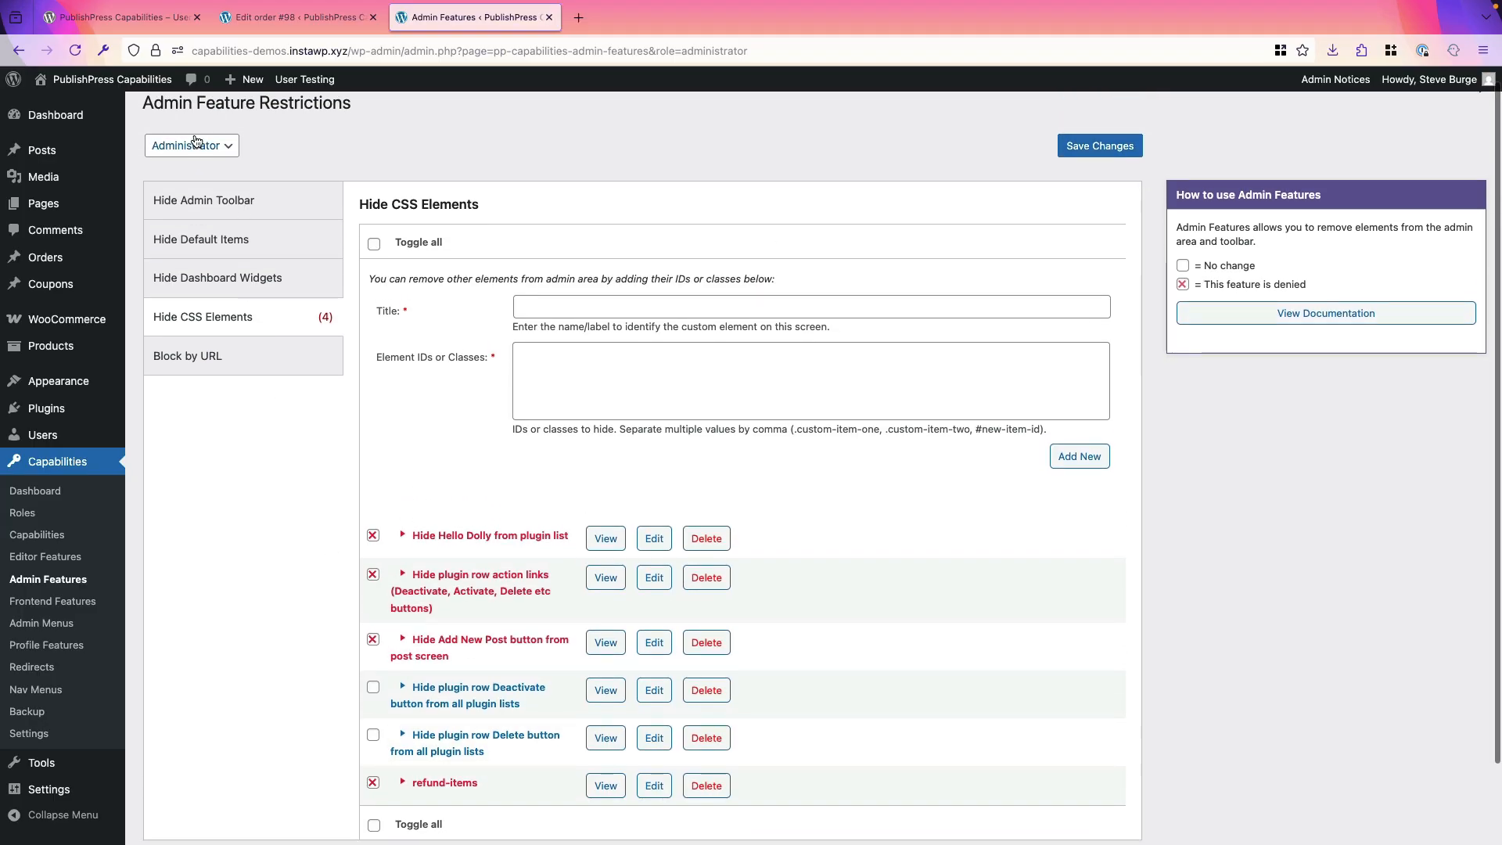
pyautogui.scroll(-3, 232, 557)
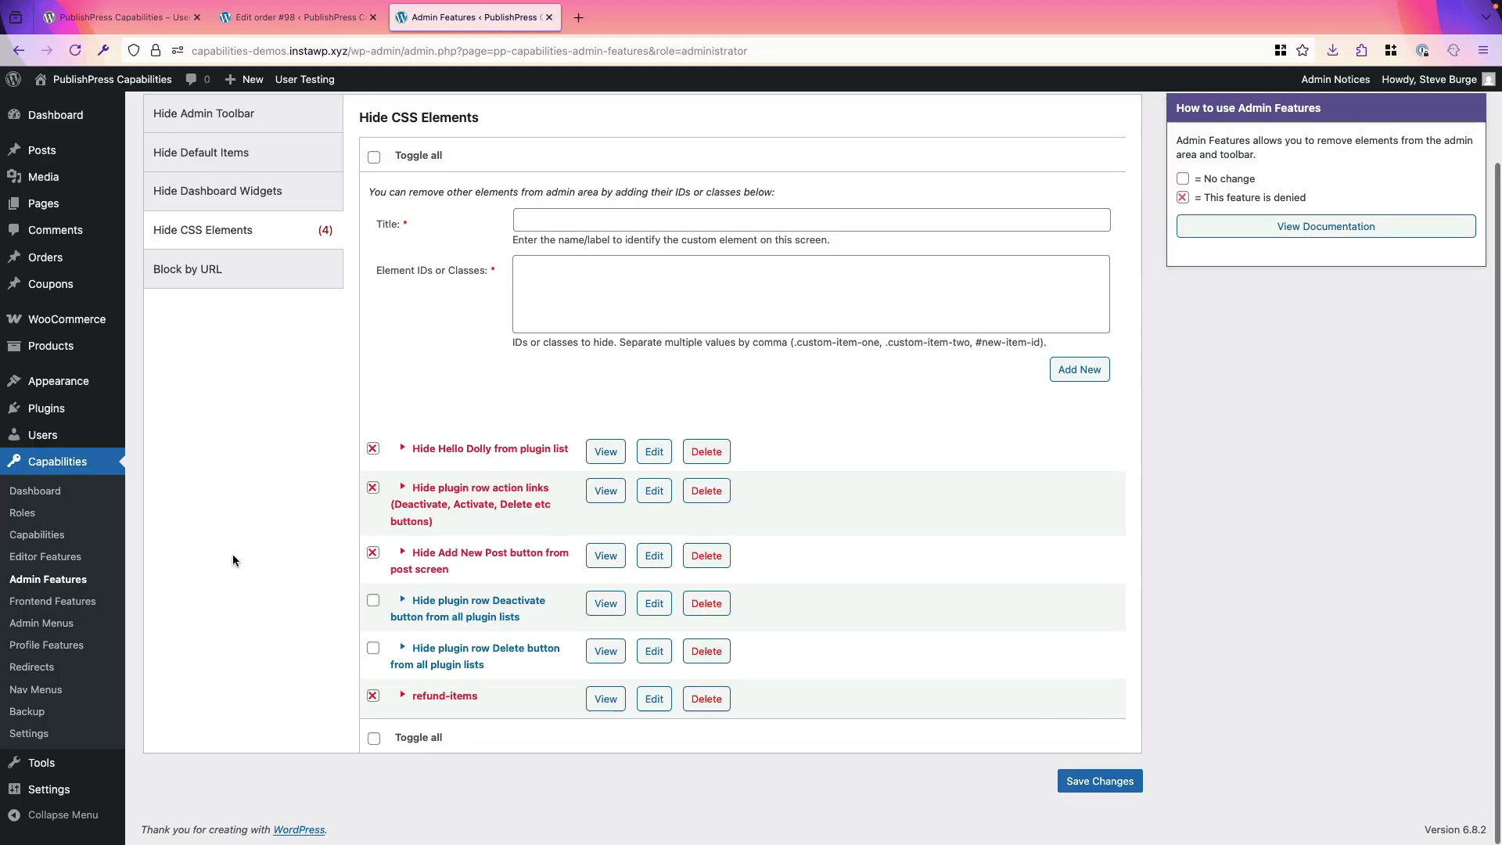
# Reload the WooCommerce order's edit page and check the area of the Refund button
pyautogui.click(268, 30)
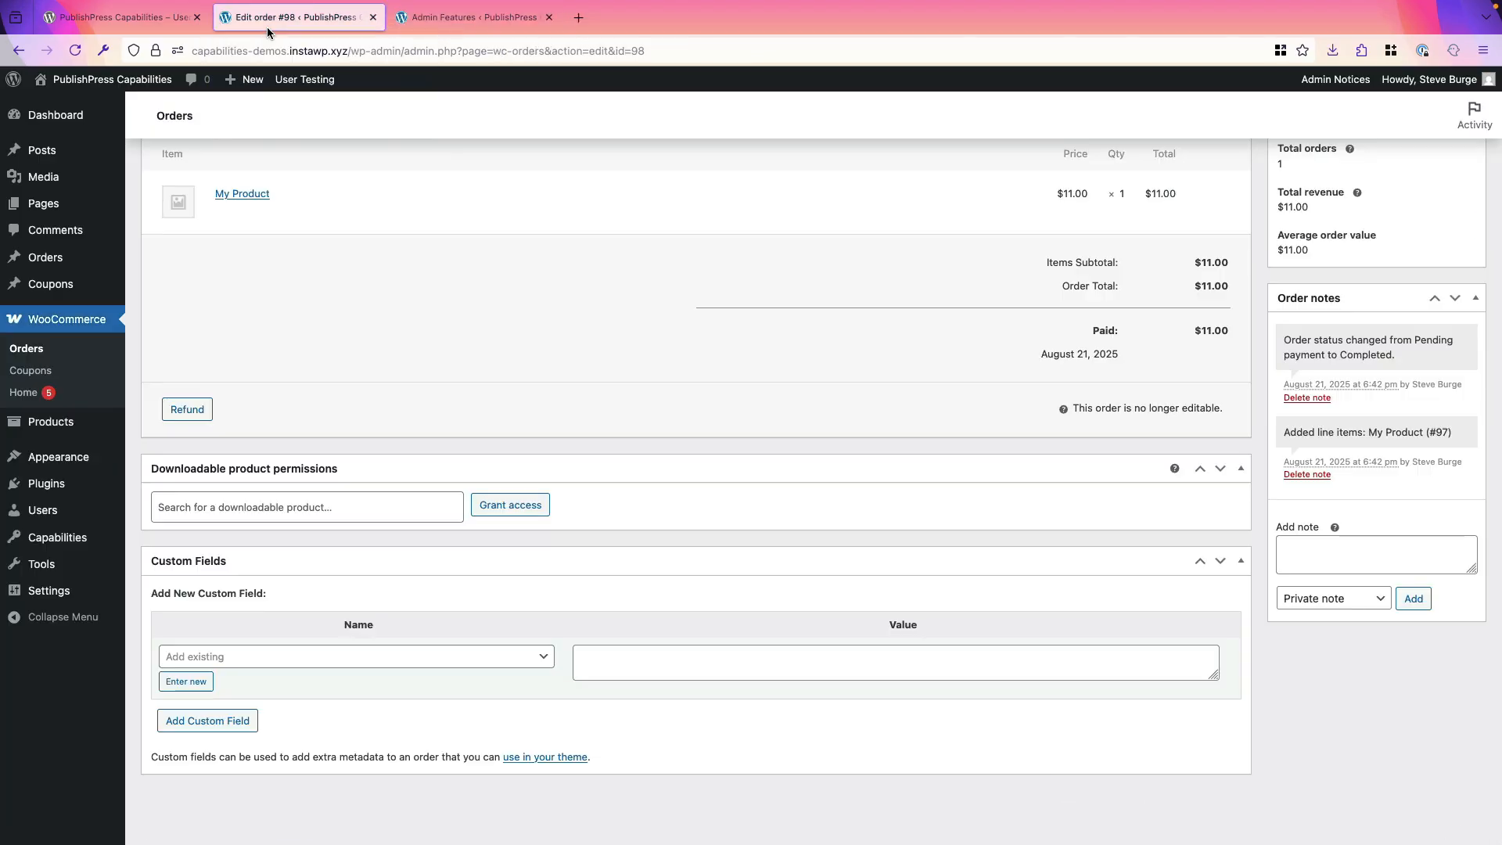
pyautogui.click(75, 50)
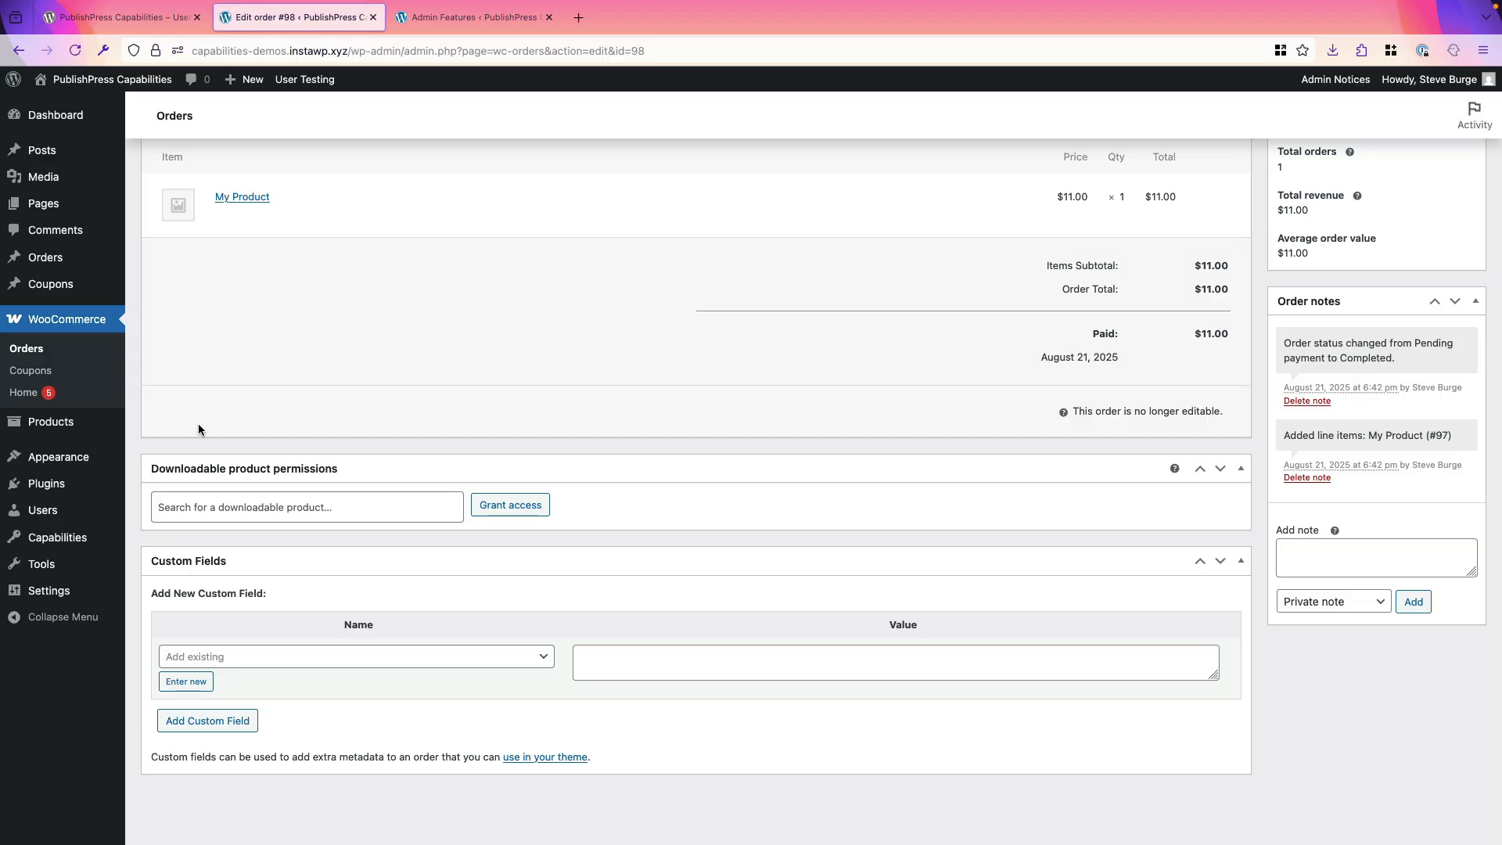
pyautogui.scroll(2, 198, 424)
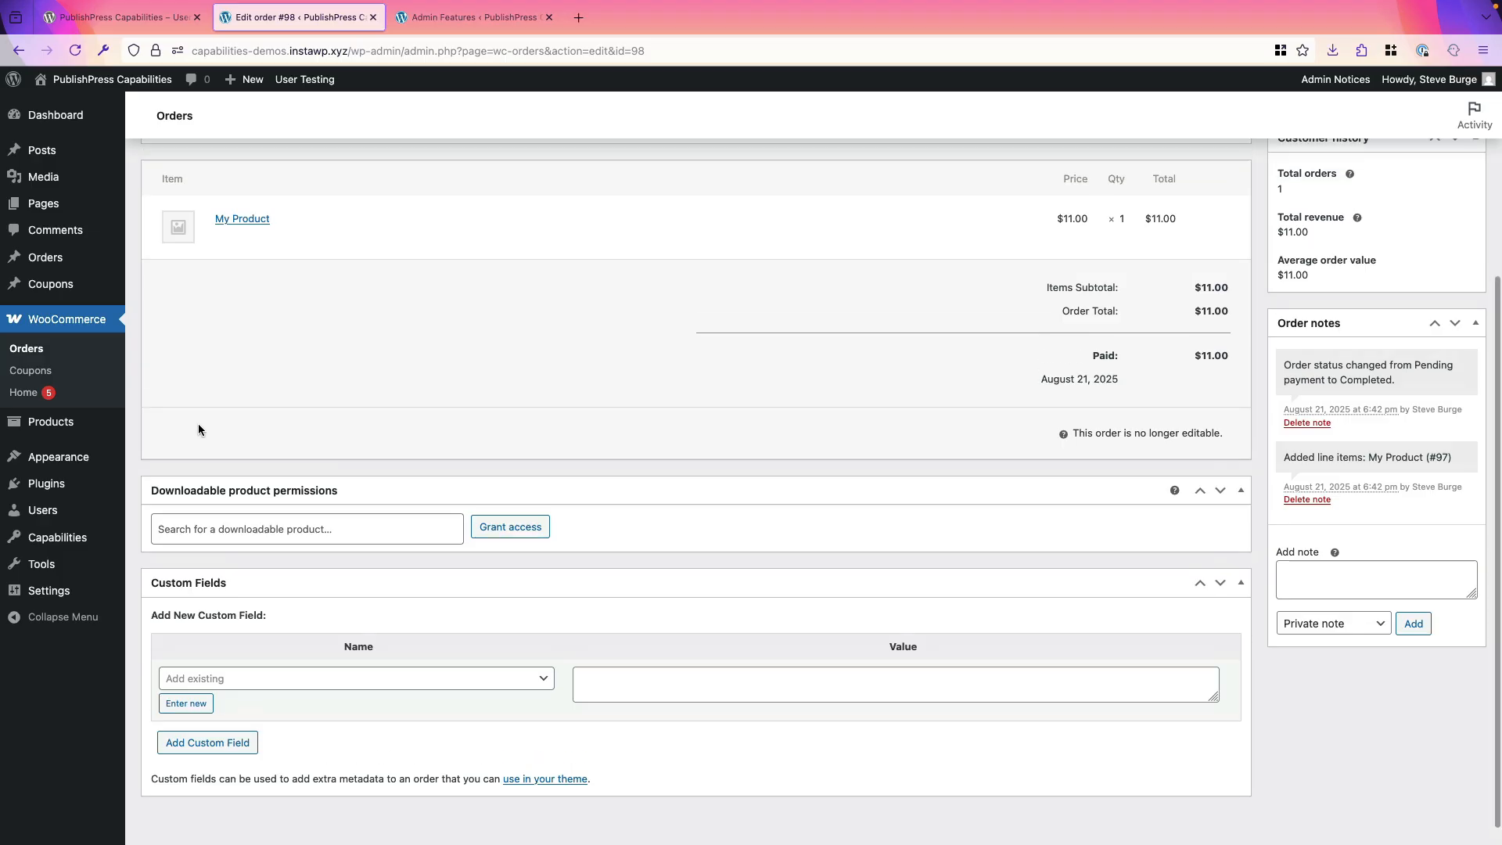
# Return to Admin Feature Restrictions, switch the role to Author, and open its Hide CSS Elements list
pyautogui.click(463, 19)
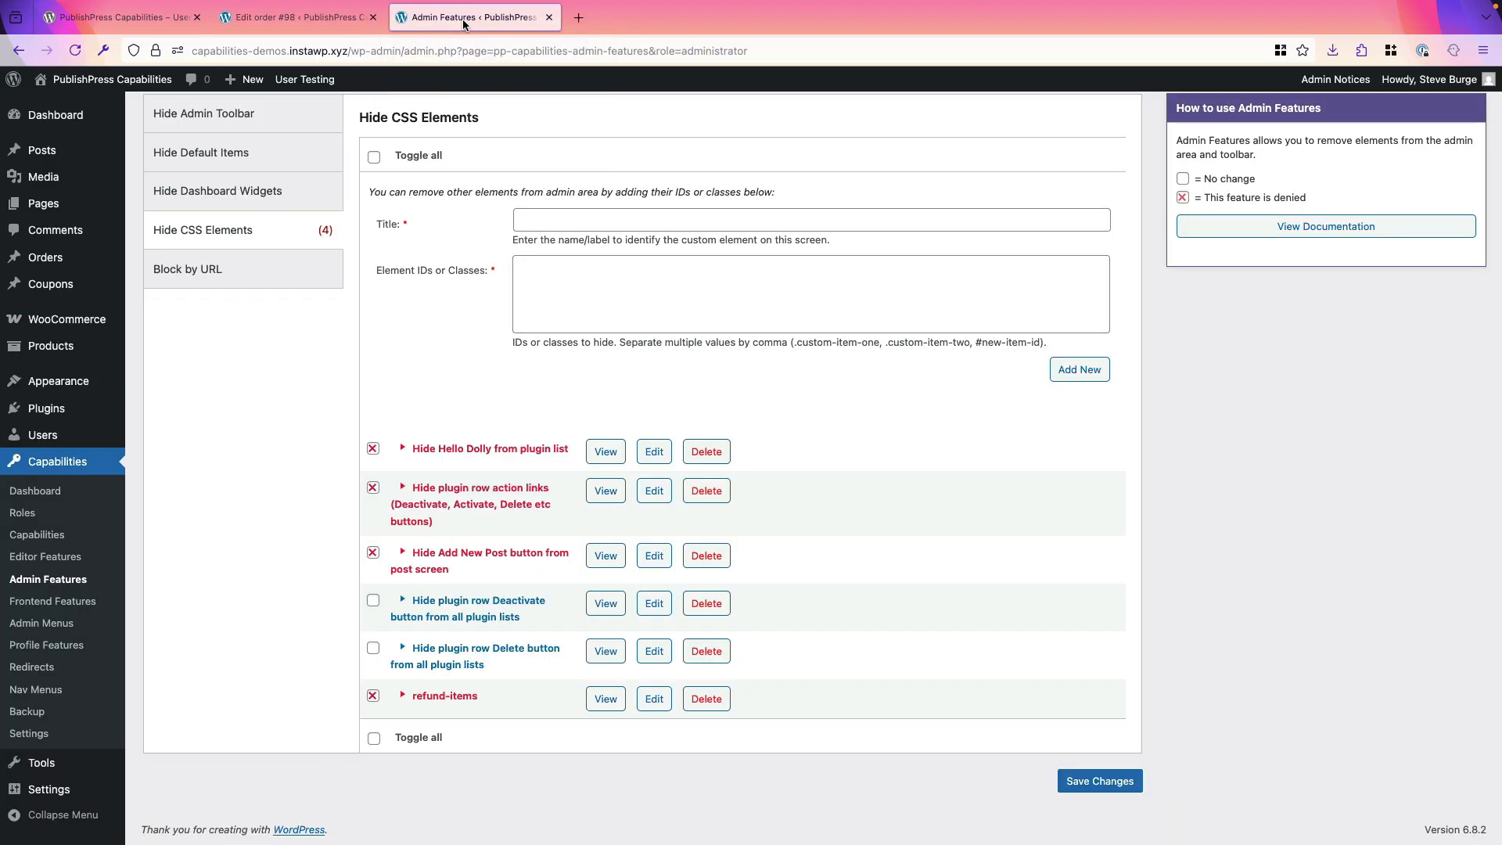
pyautogui.scroll(2, 269, 575)
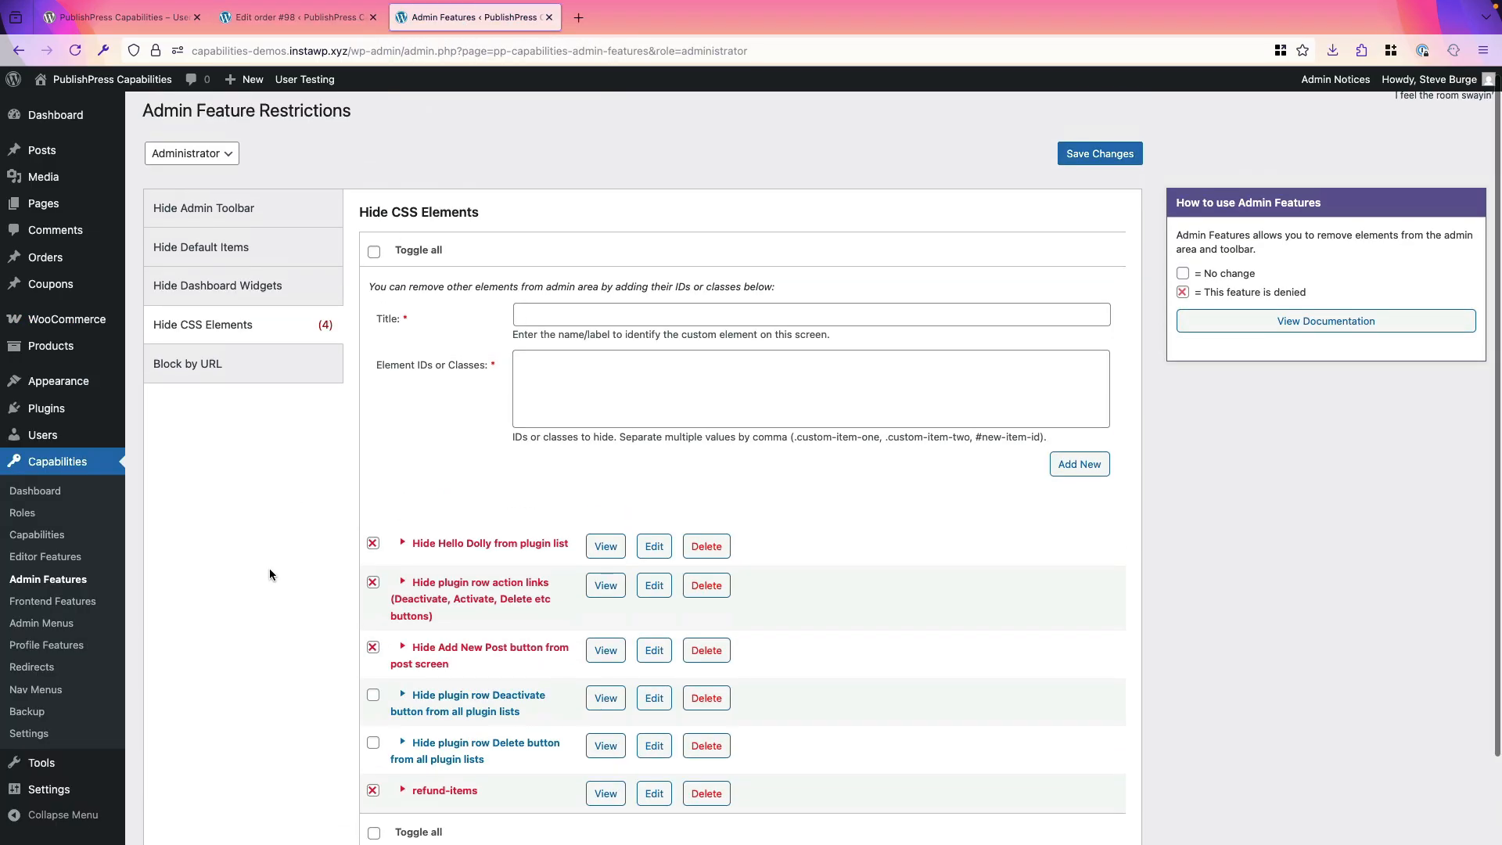
pyautogui.click(197, 133)
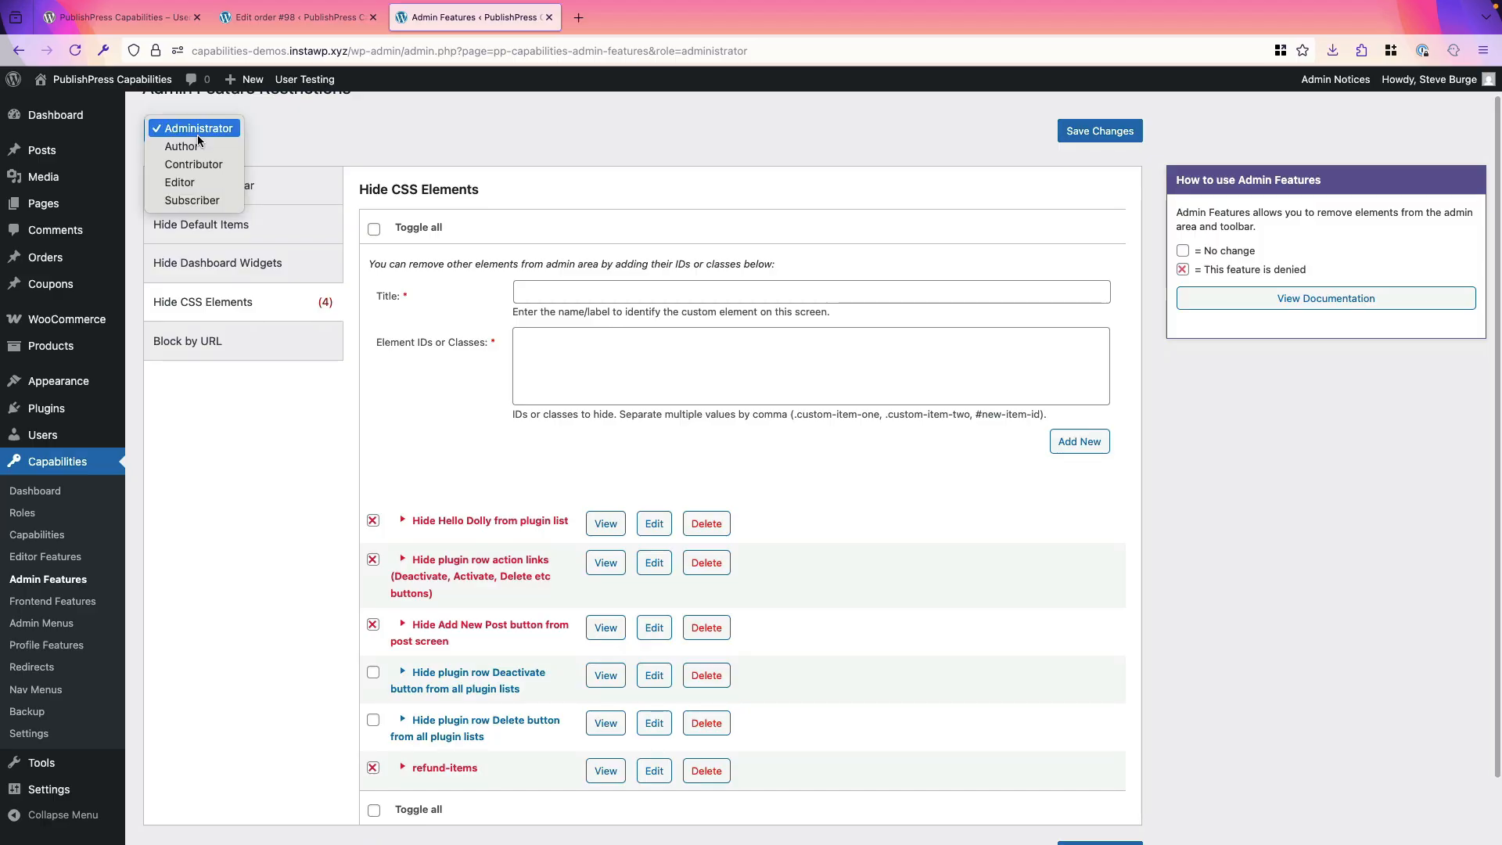
pyautogui.click(194, 147)
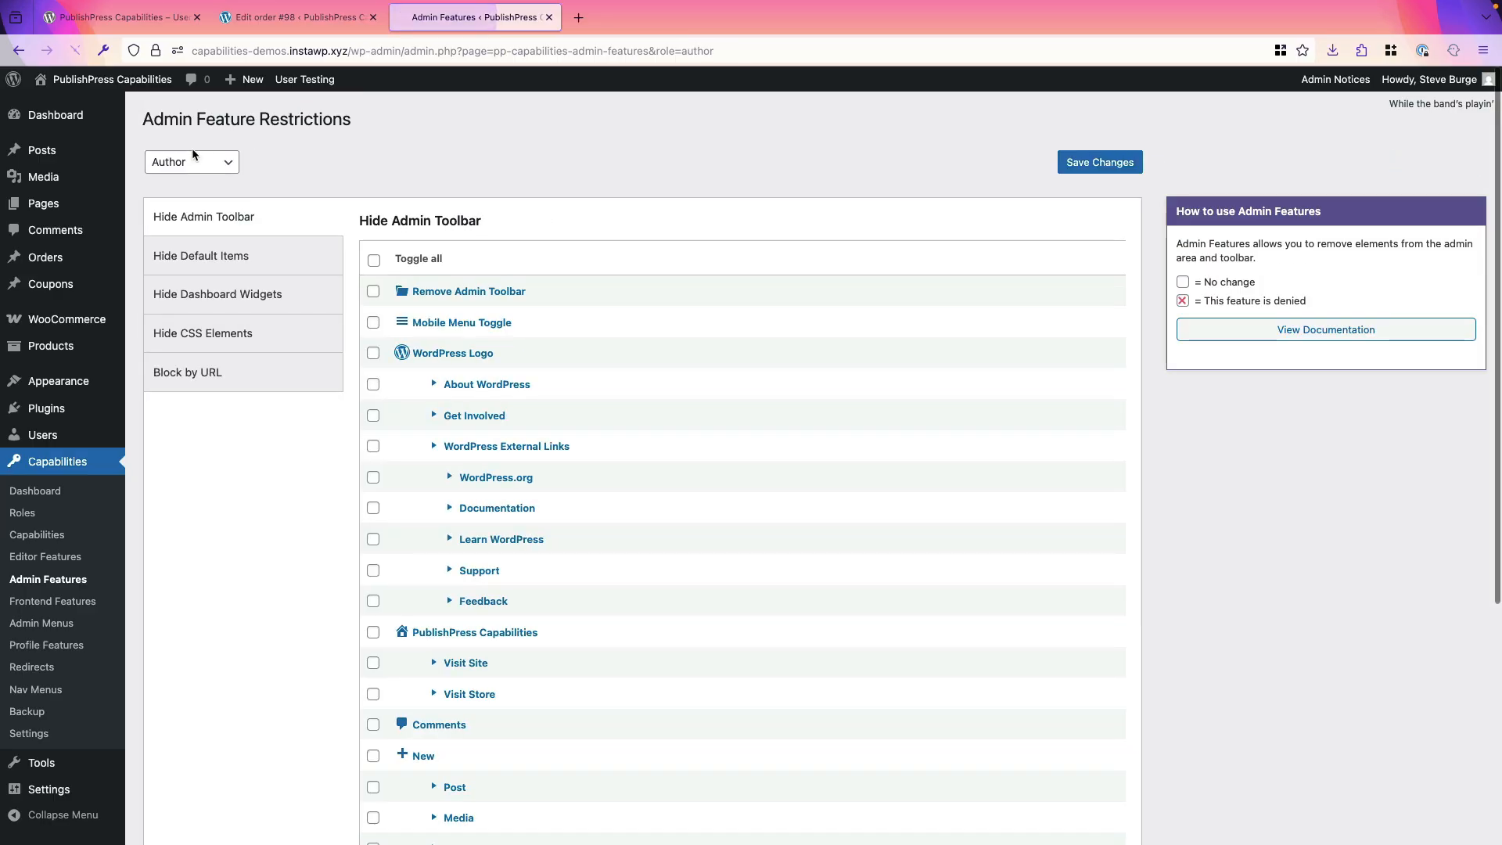
pyautogui.click(212, 346)
pyautogui.scroll(-2, 252, 558)
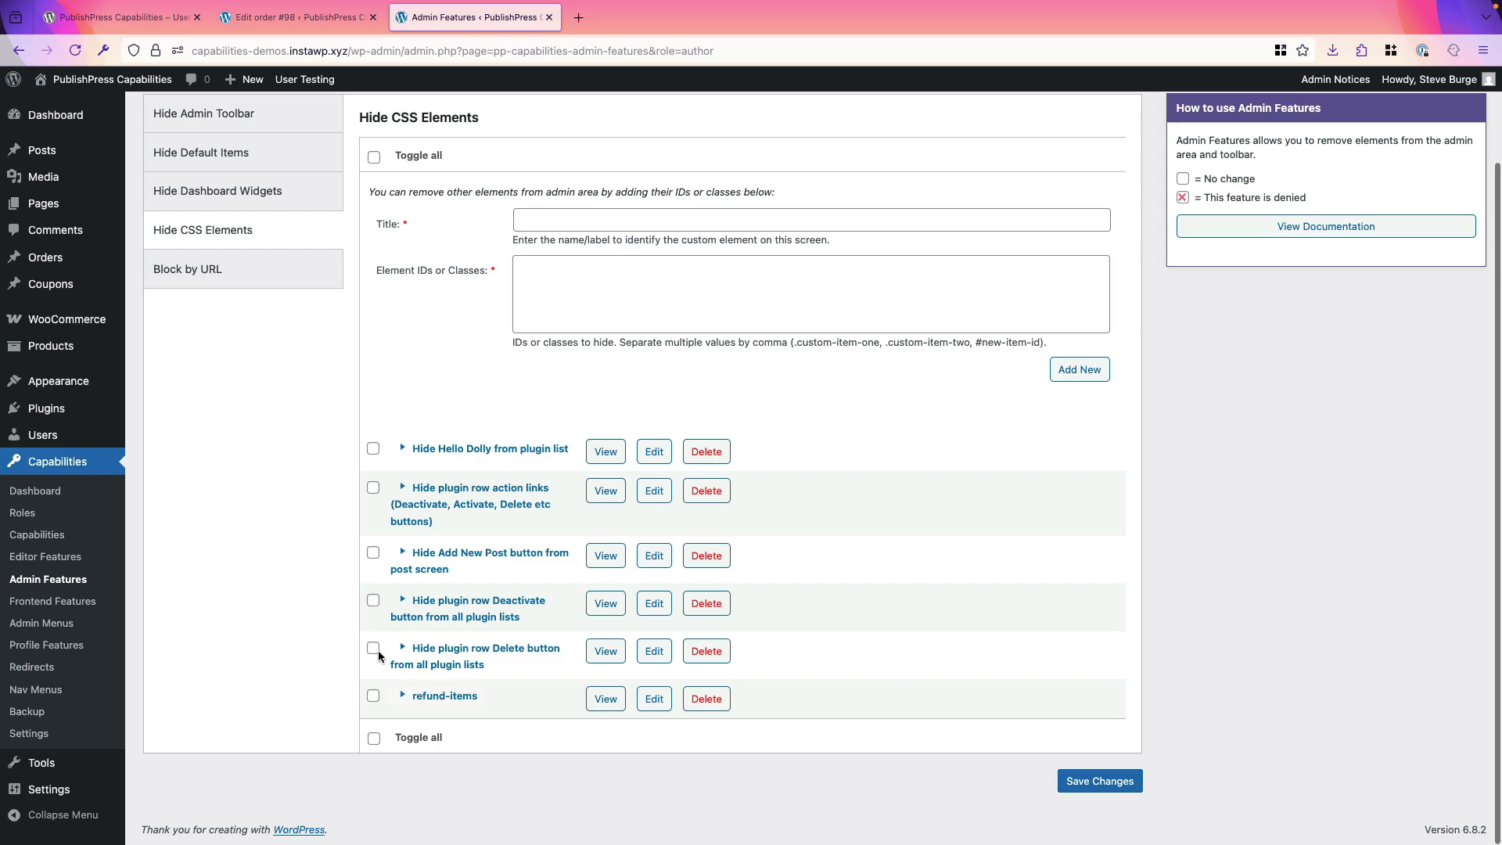
# Enable the refund-items restriction for the Author role and save the changes
pyautogui.scroll(1, 261, 577)
pyautogui.scroll(2, 260, 577)
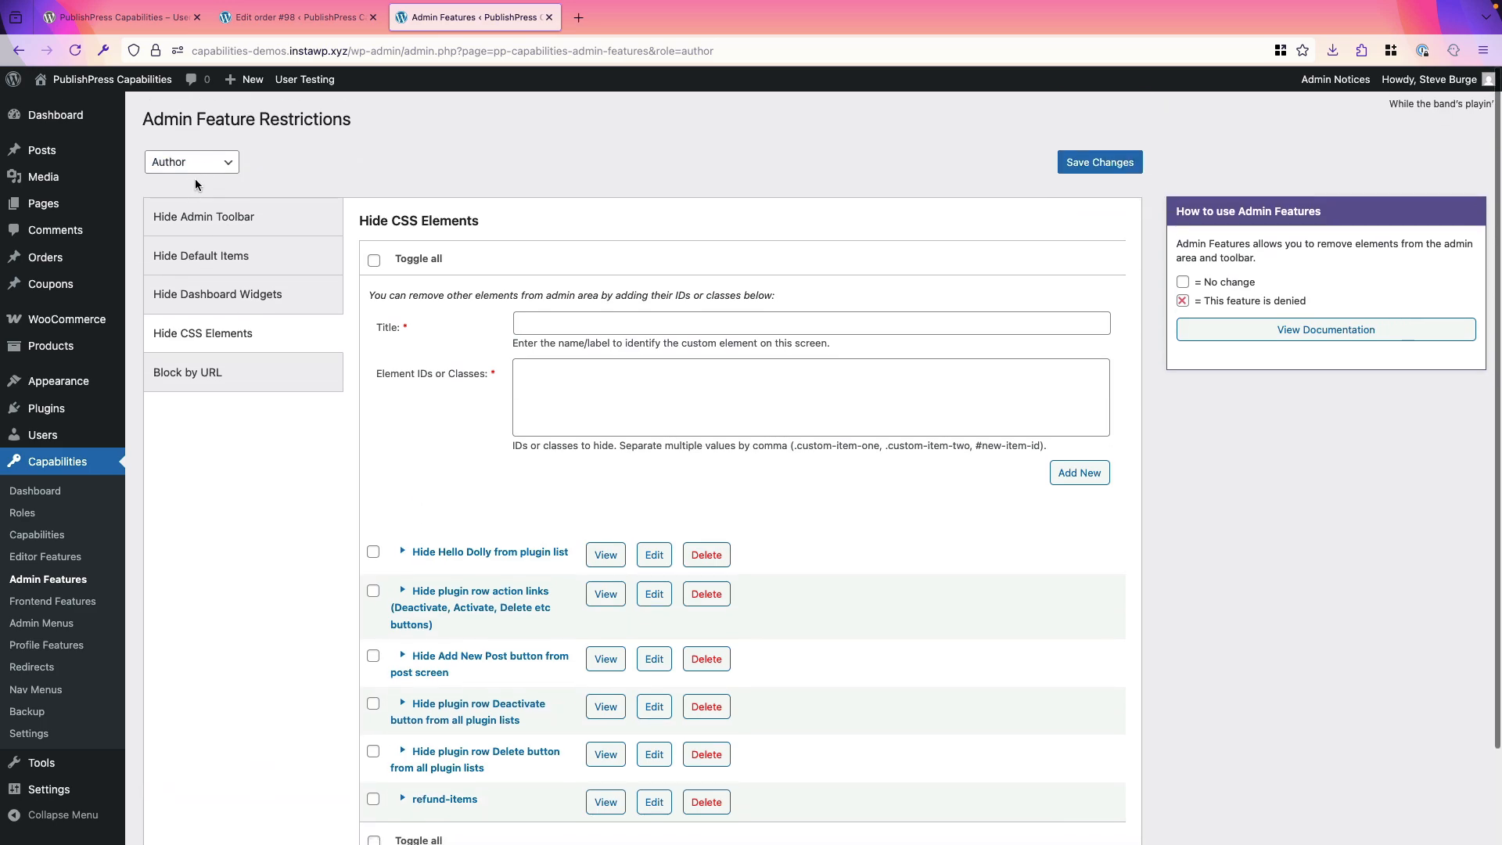
pyautogui.scroll(-2, 232, 529)
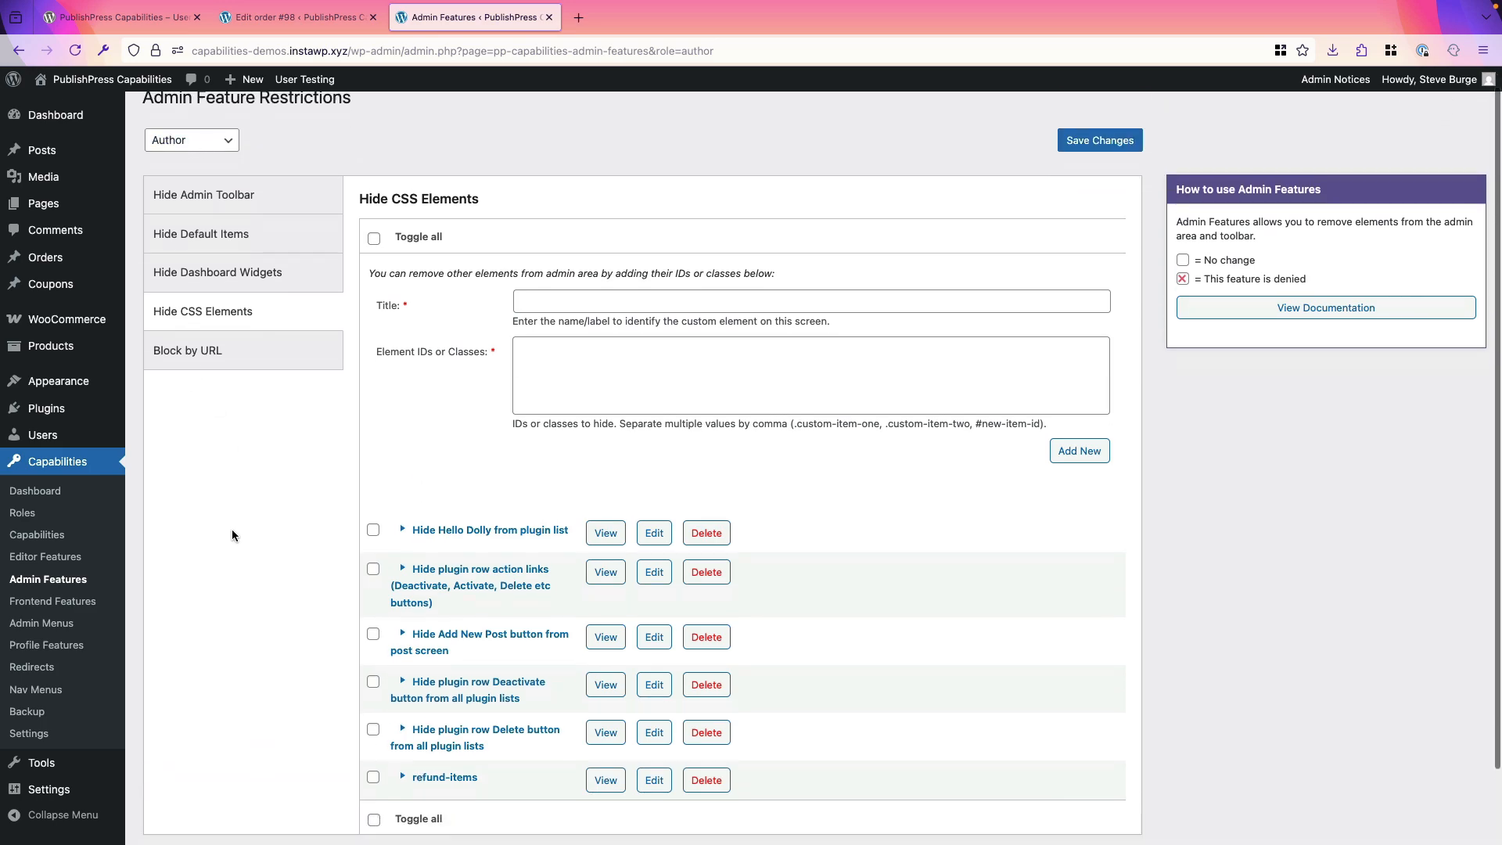
pyautogui.click(373, 695)
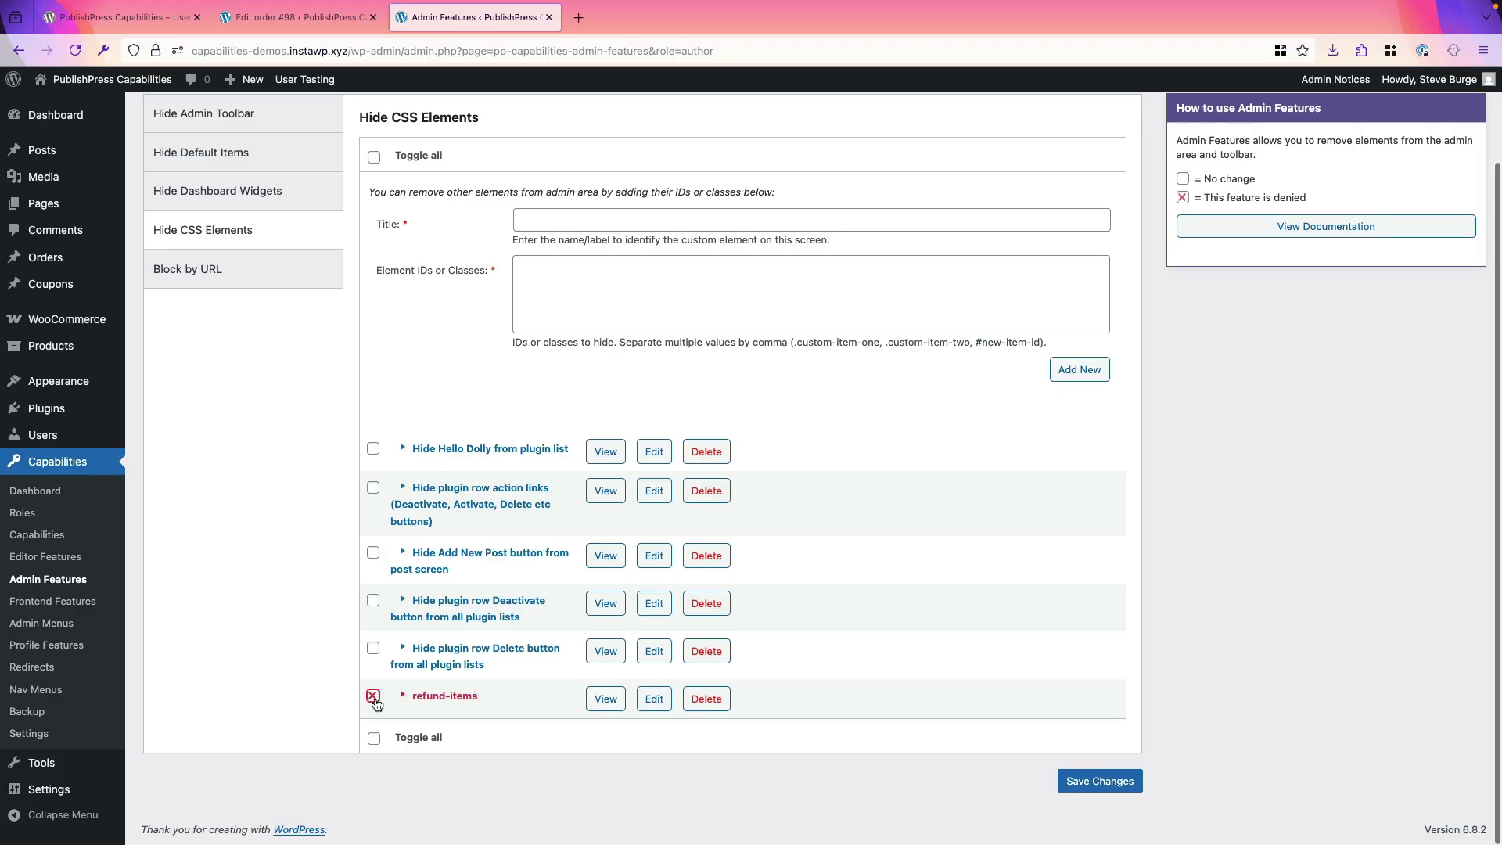
pyautogui.click(1066, 781)
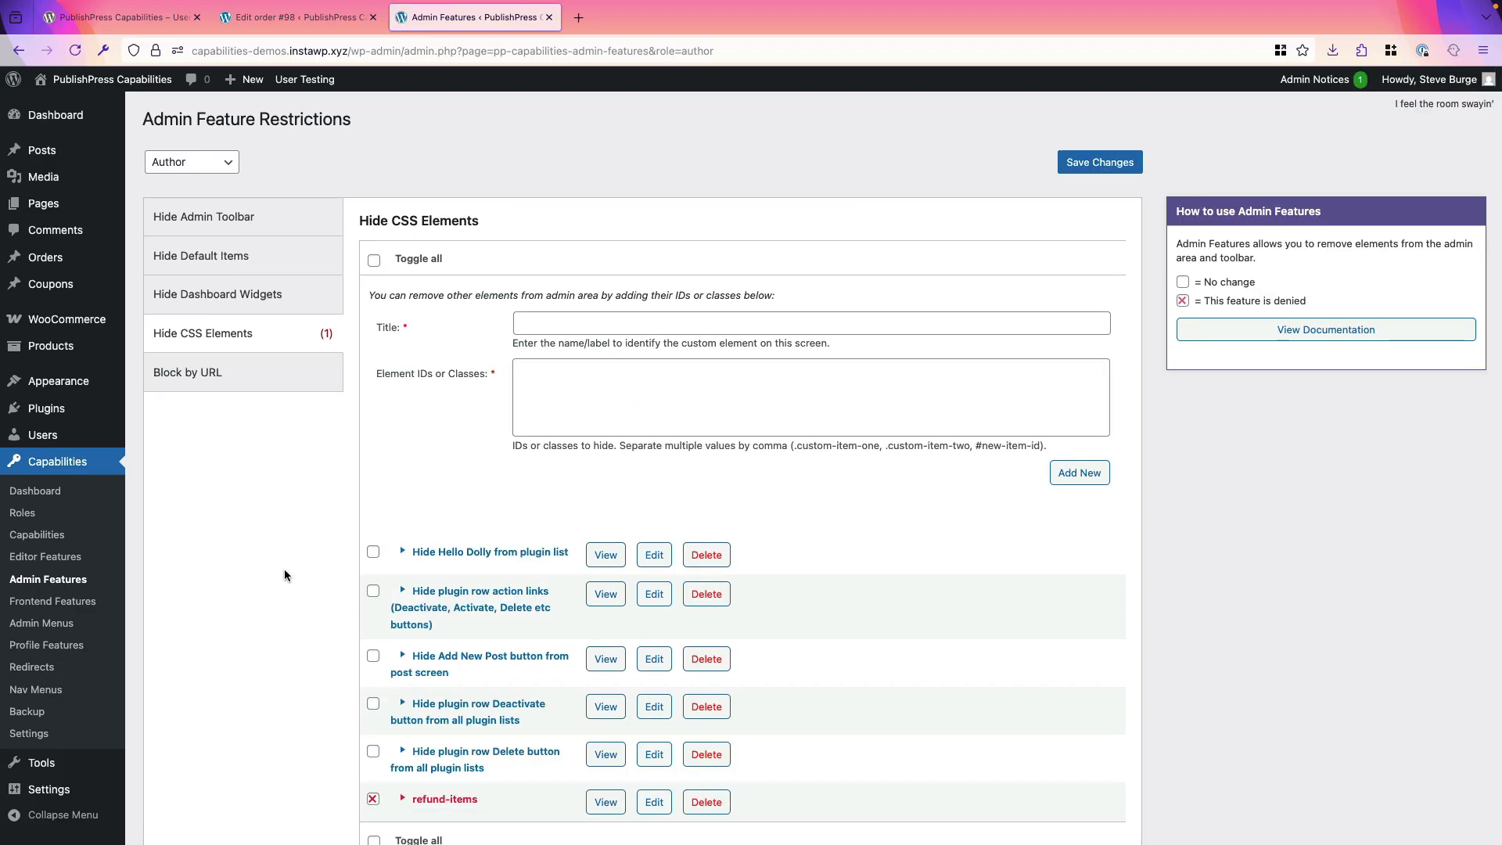
pyautogui.scroll(-2, 261, 509)
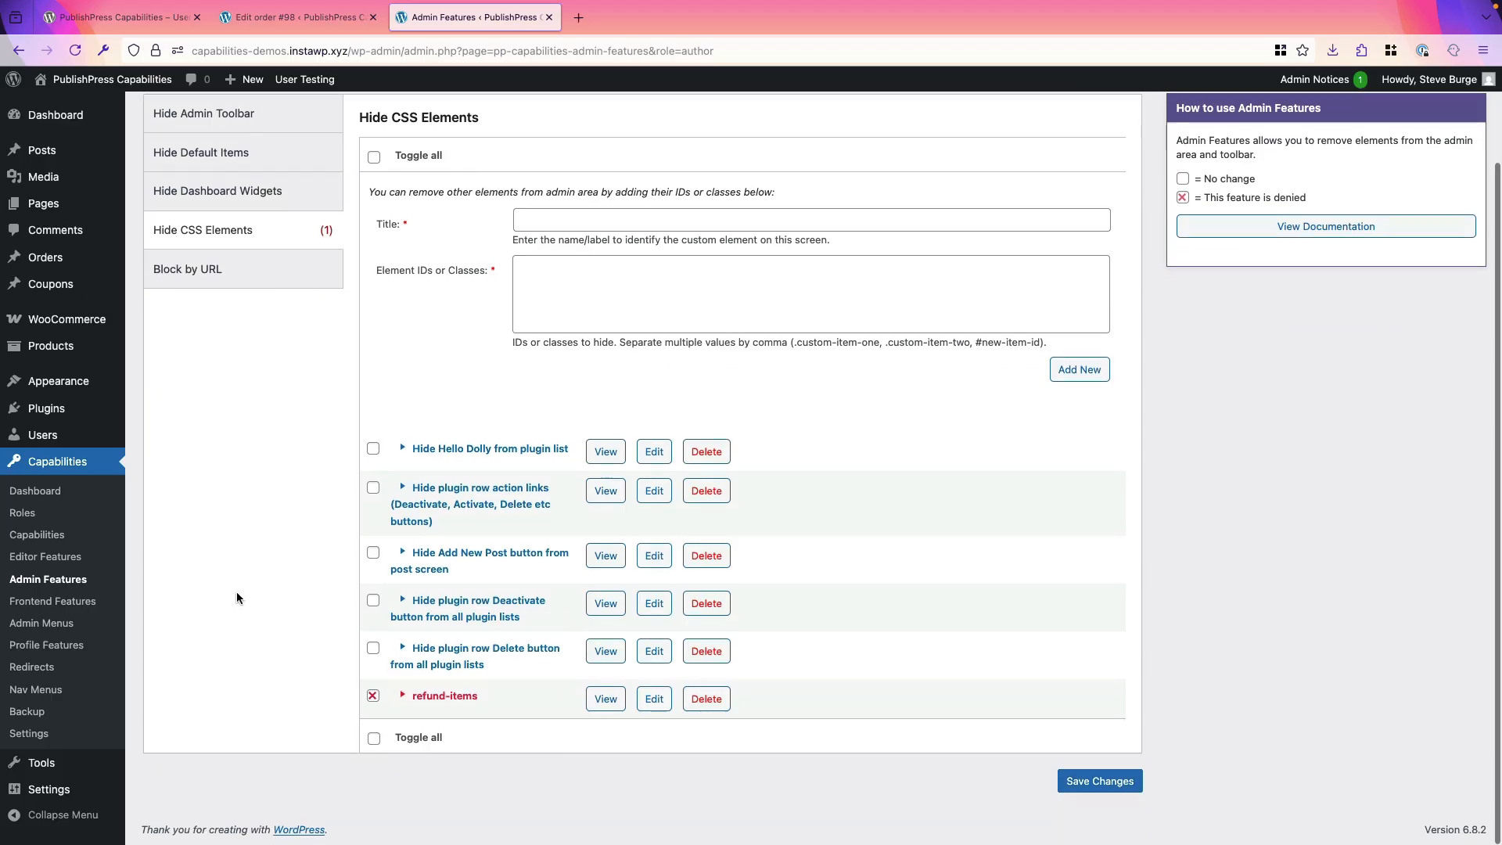
pyautogui.scroll(2, 237, 598)
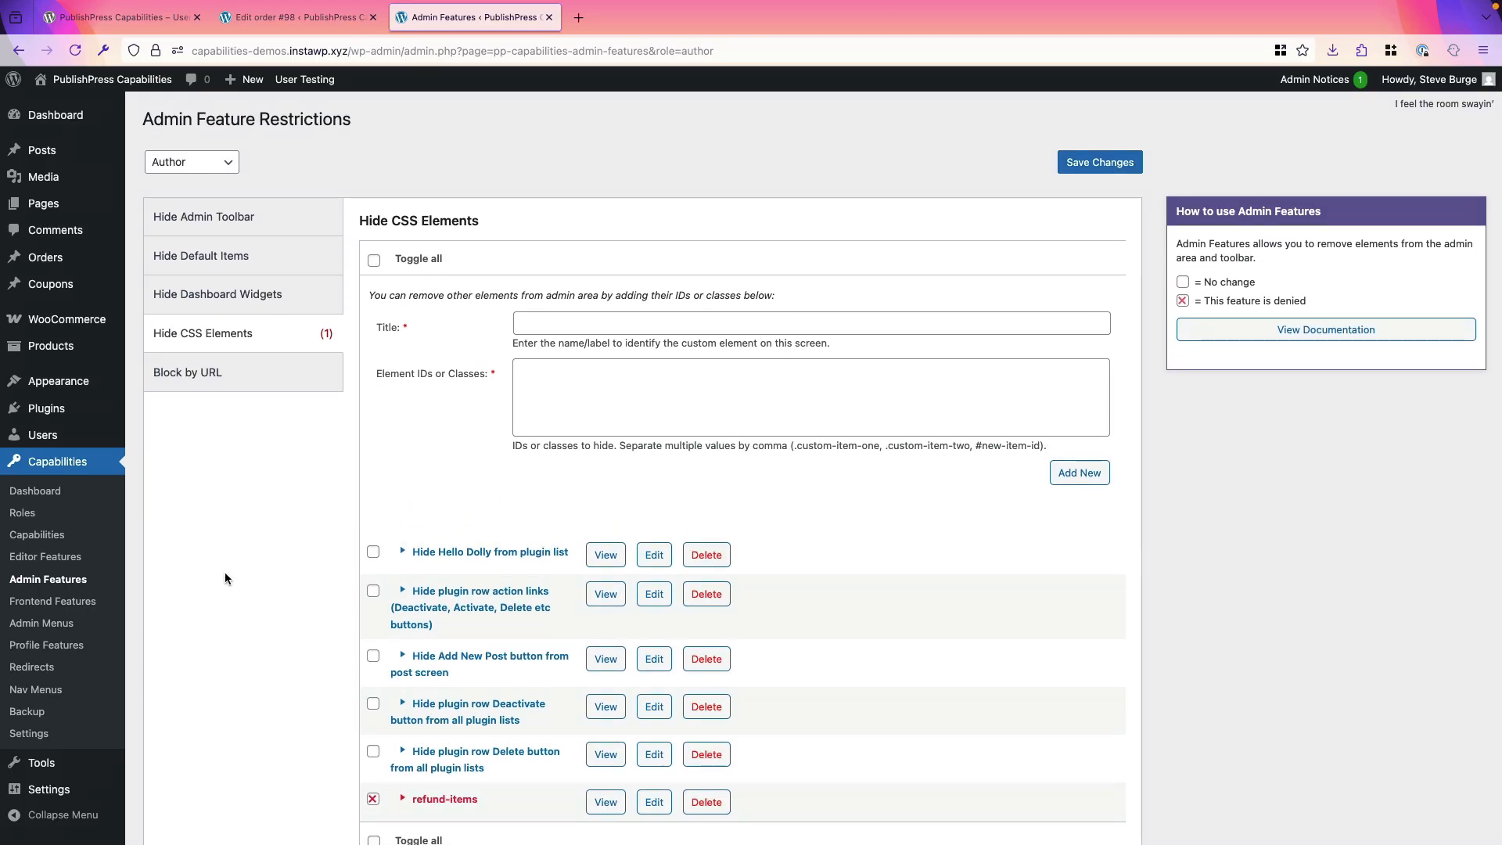
# Go to the WooCommerce order's edit page and inspect the Billing section's edit pencil icon in the page inspector
pyautogui.click(270, 25)
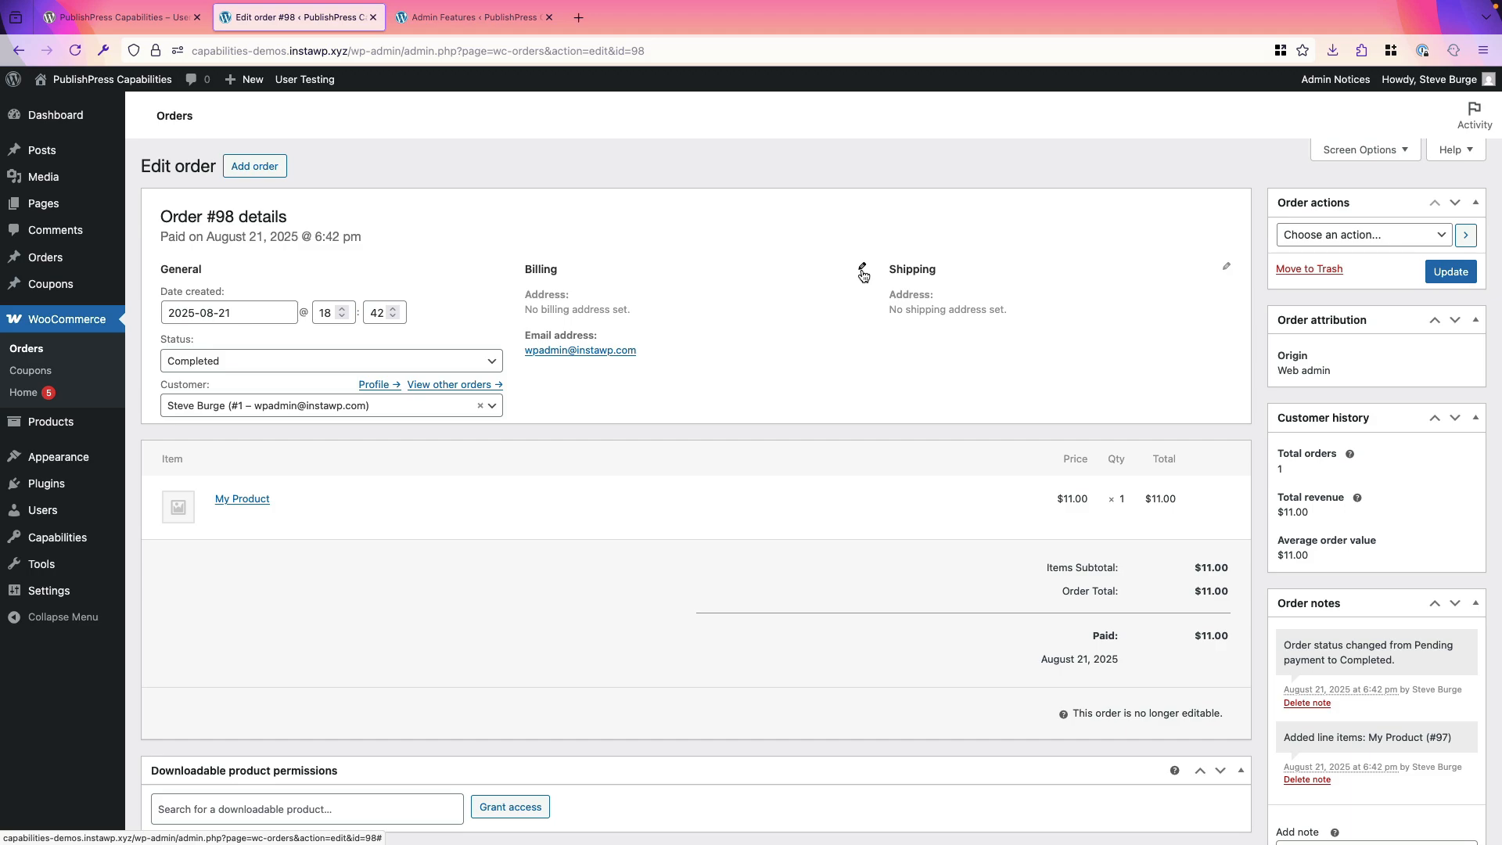
pyautogui.rightClick(791, 298)
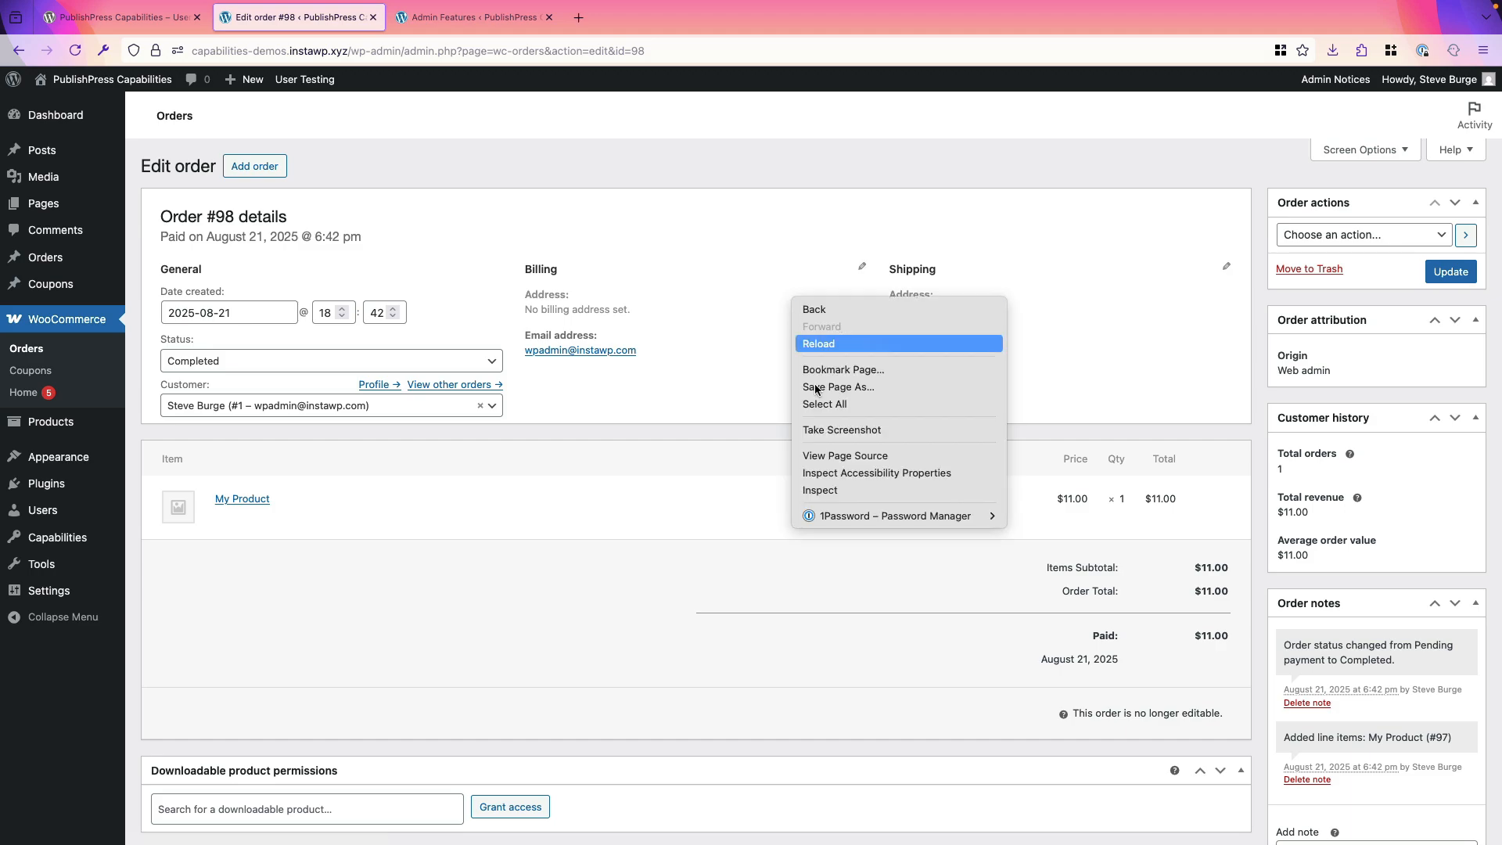
pyautogui.click(824, 489)
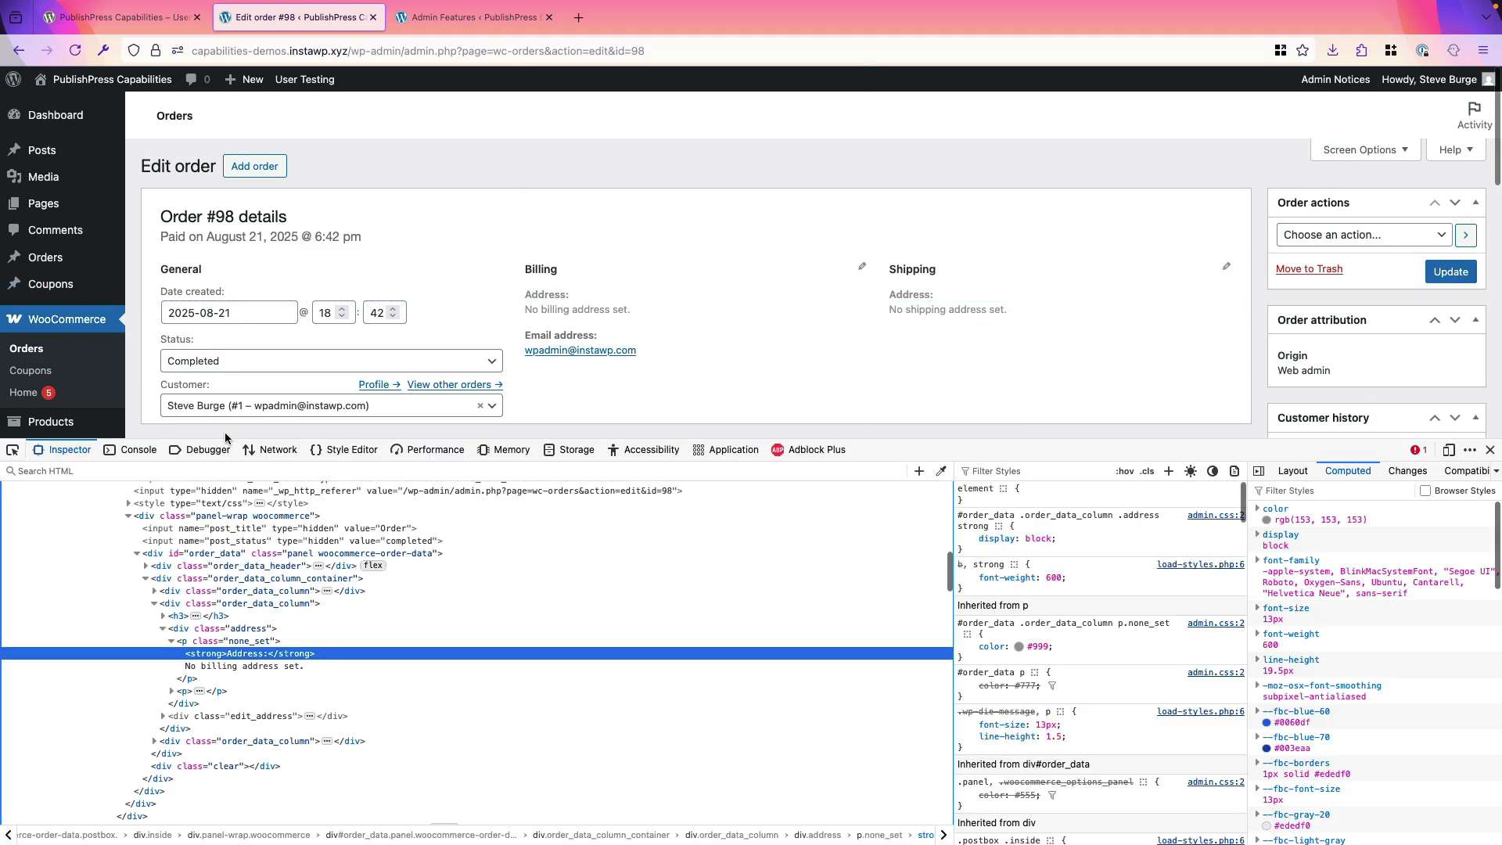
pyautogui.click(12, 452)
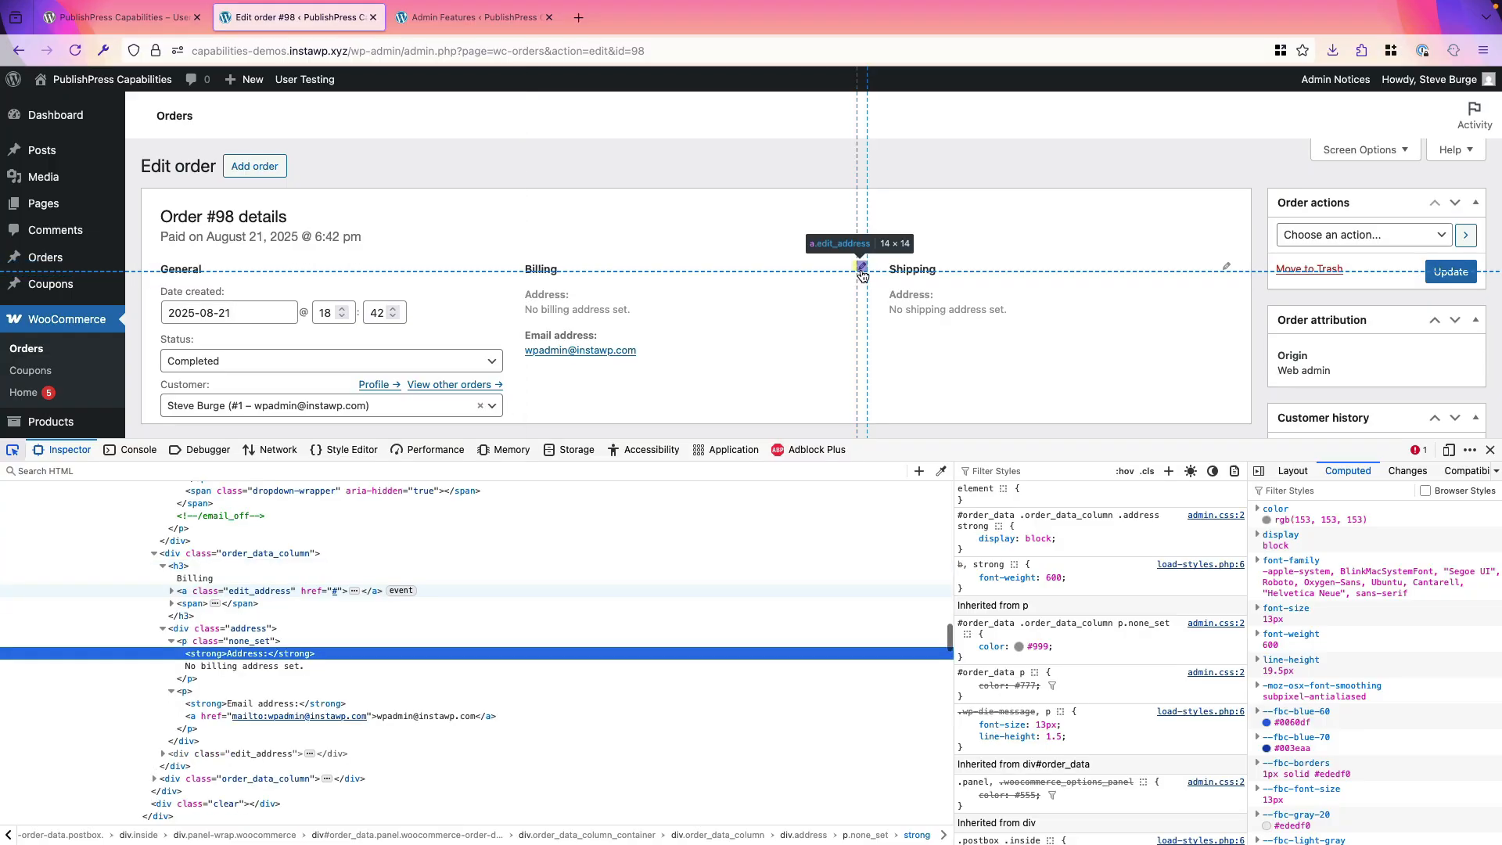
pyautogui.click(863, 270)
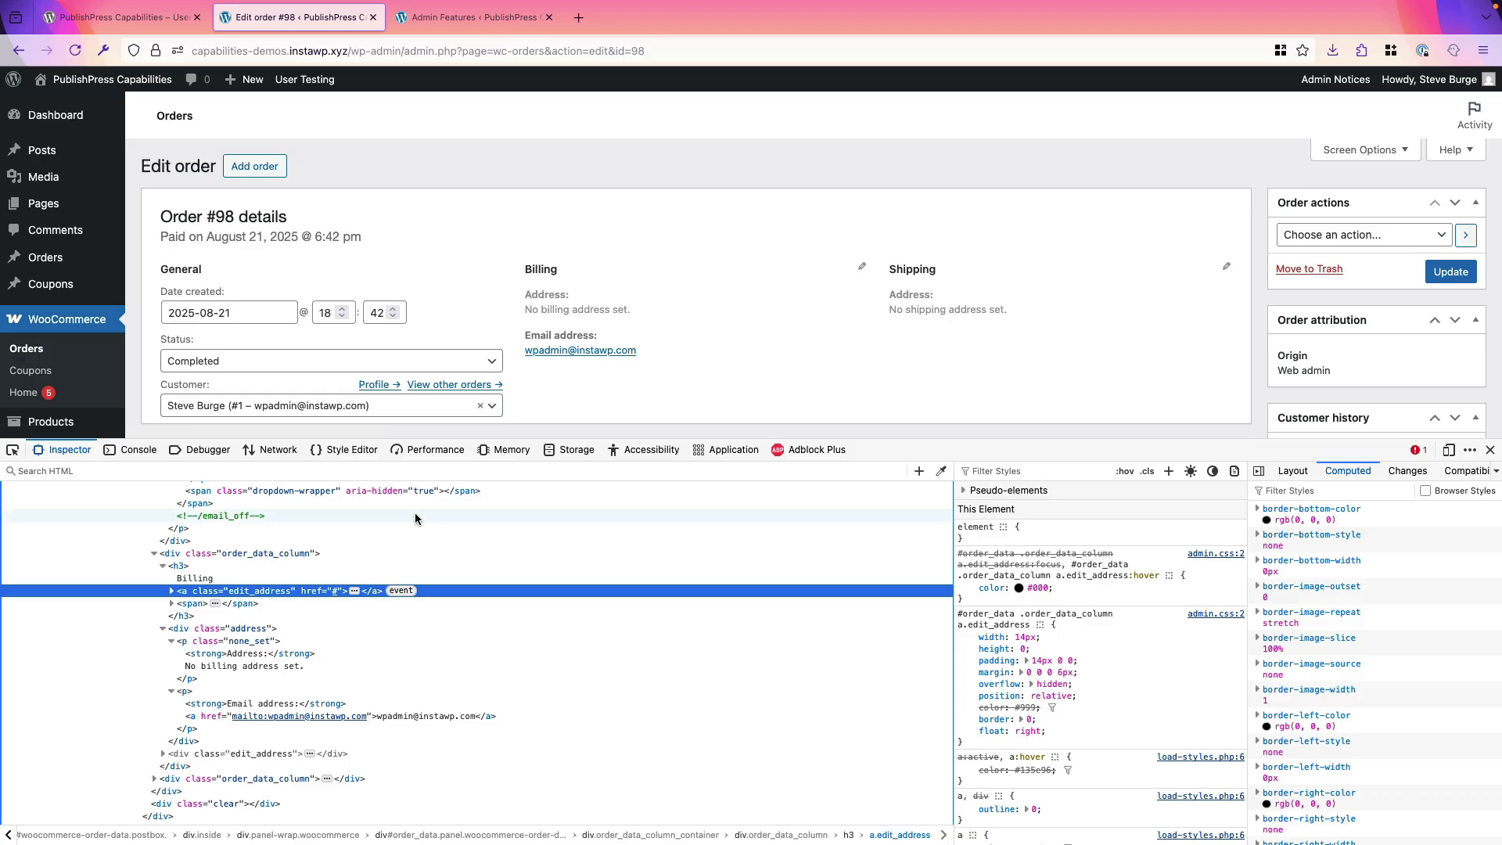
# Copy the class name edit_address from the pencil link's HTML and close the inspector
pyautogui.rightClick(244, 596)
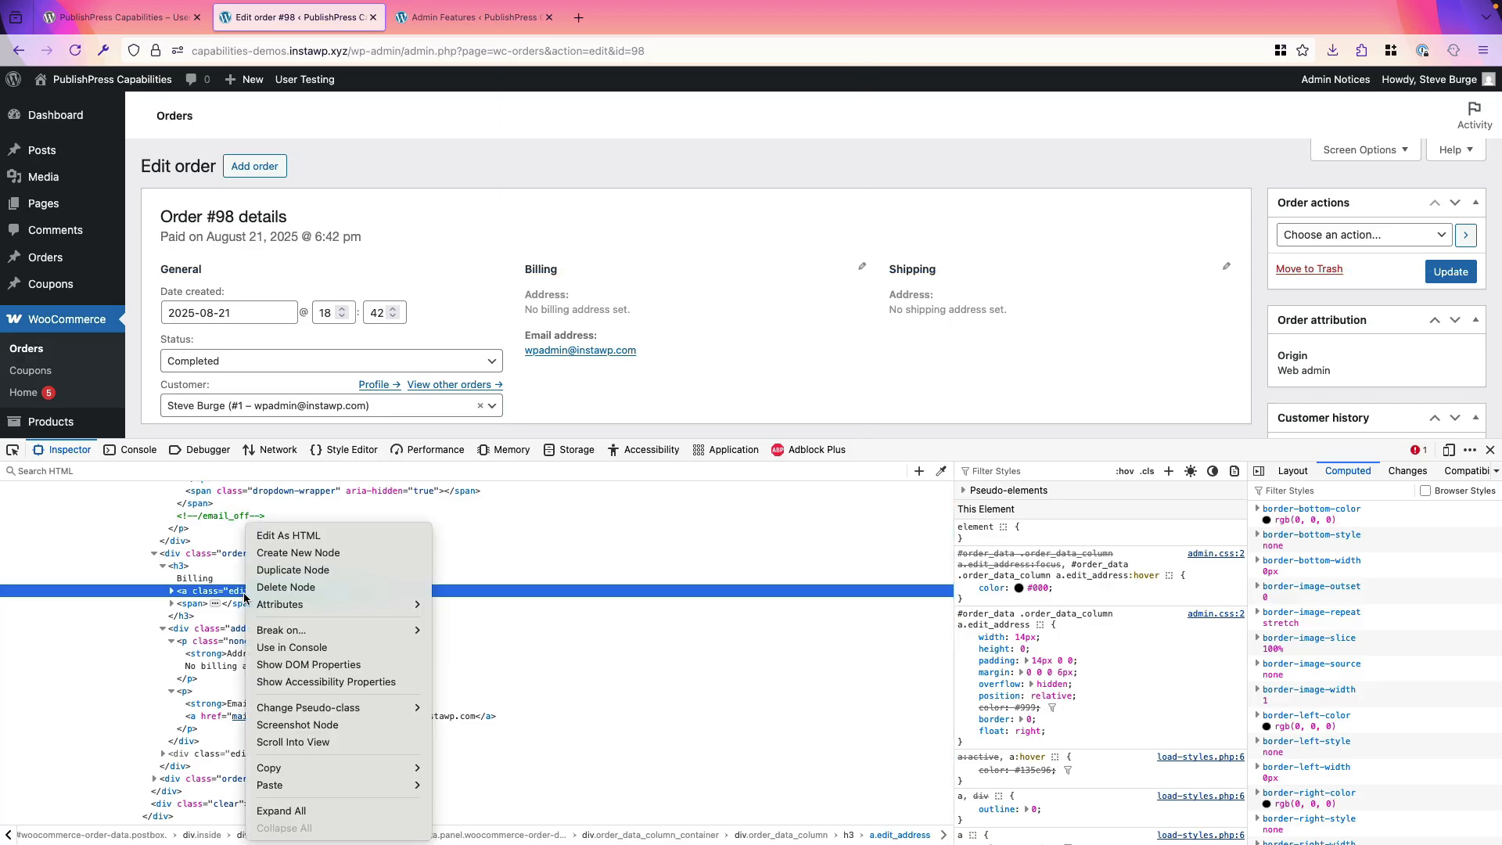
pyautogui.click(283, 536)
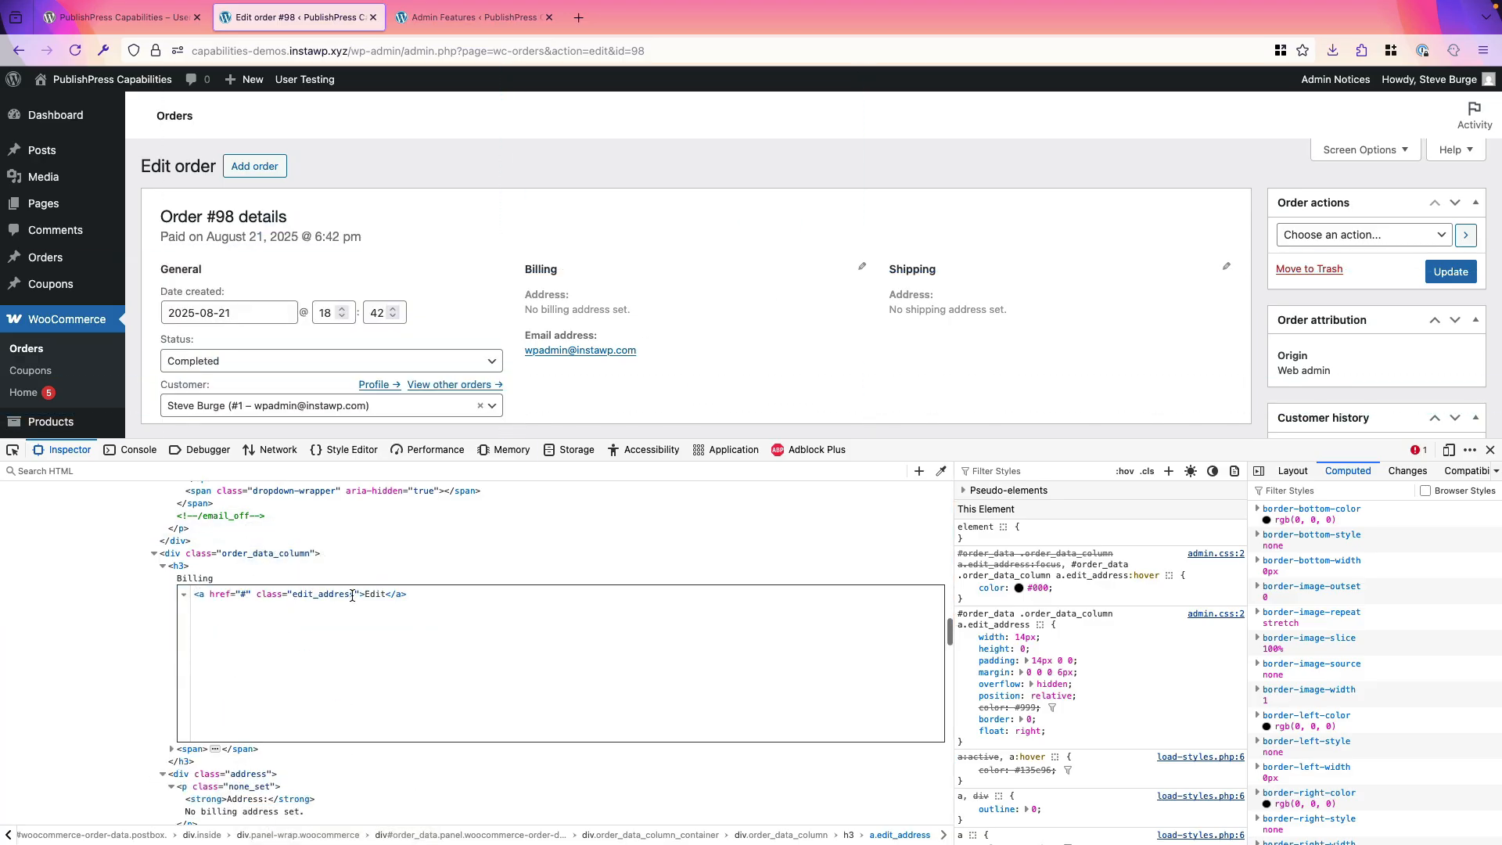
pyautogui.moveTo(352, 596); pyautogui.dragTo(290, 596)
pyautogui.press('super+c')
pyautogui.click(1490, 450)
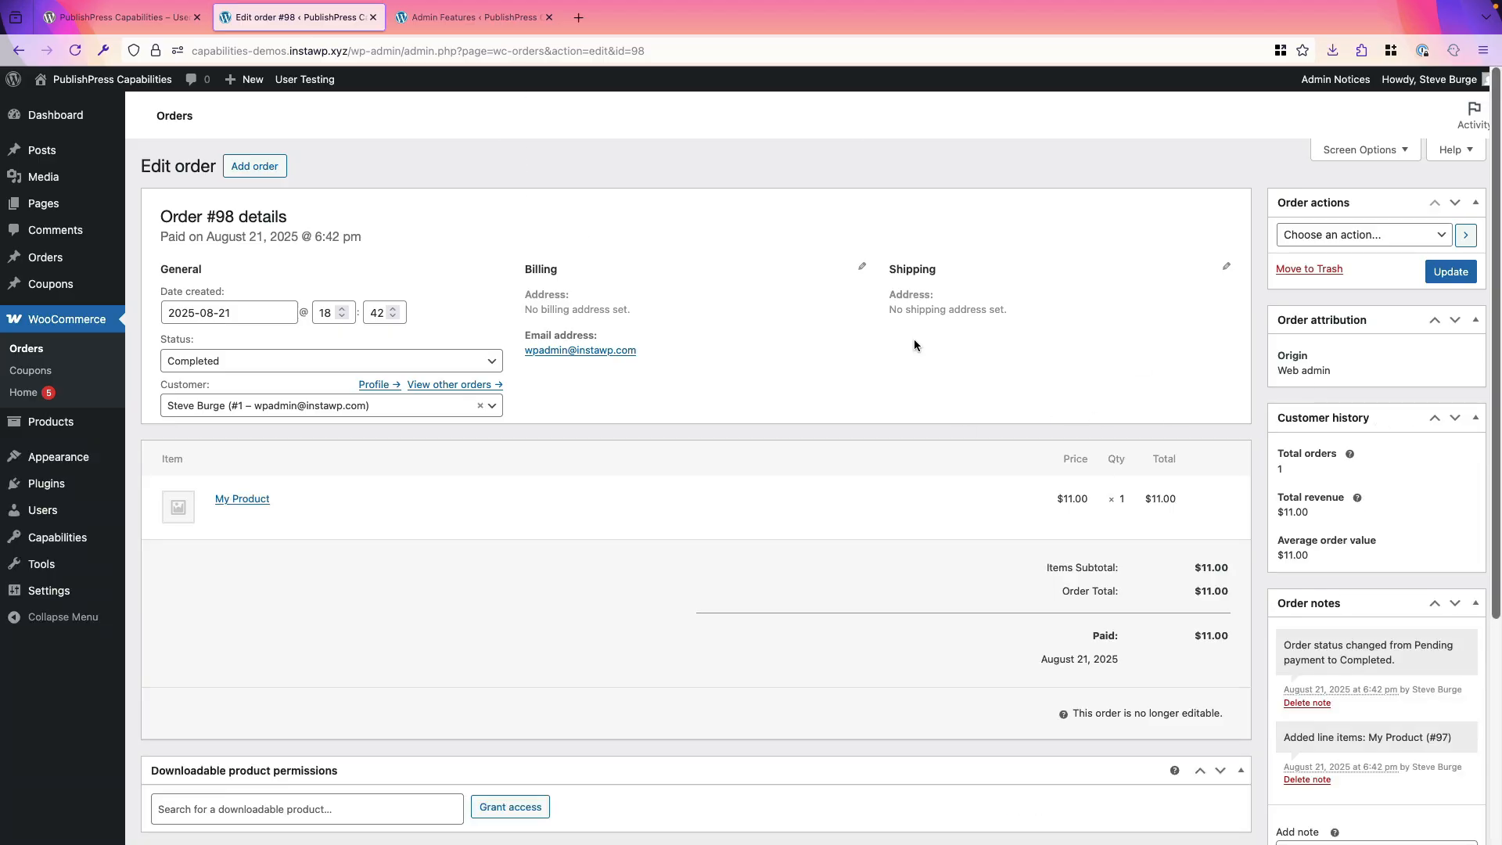
# Return to Admin Feature Restrictions, switch the role to Administrator, and open its Hide CSS Elements list
pyautogui.click(455, 21)
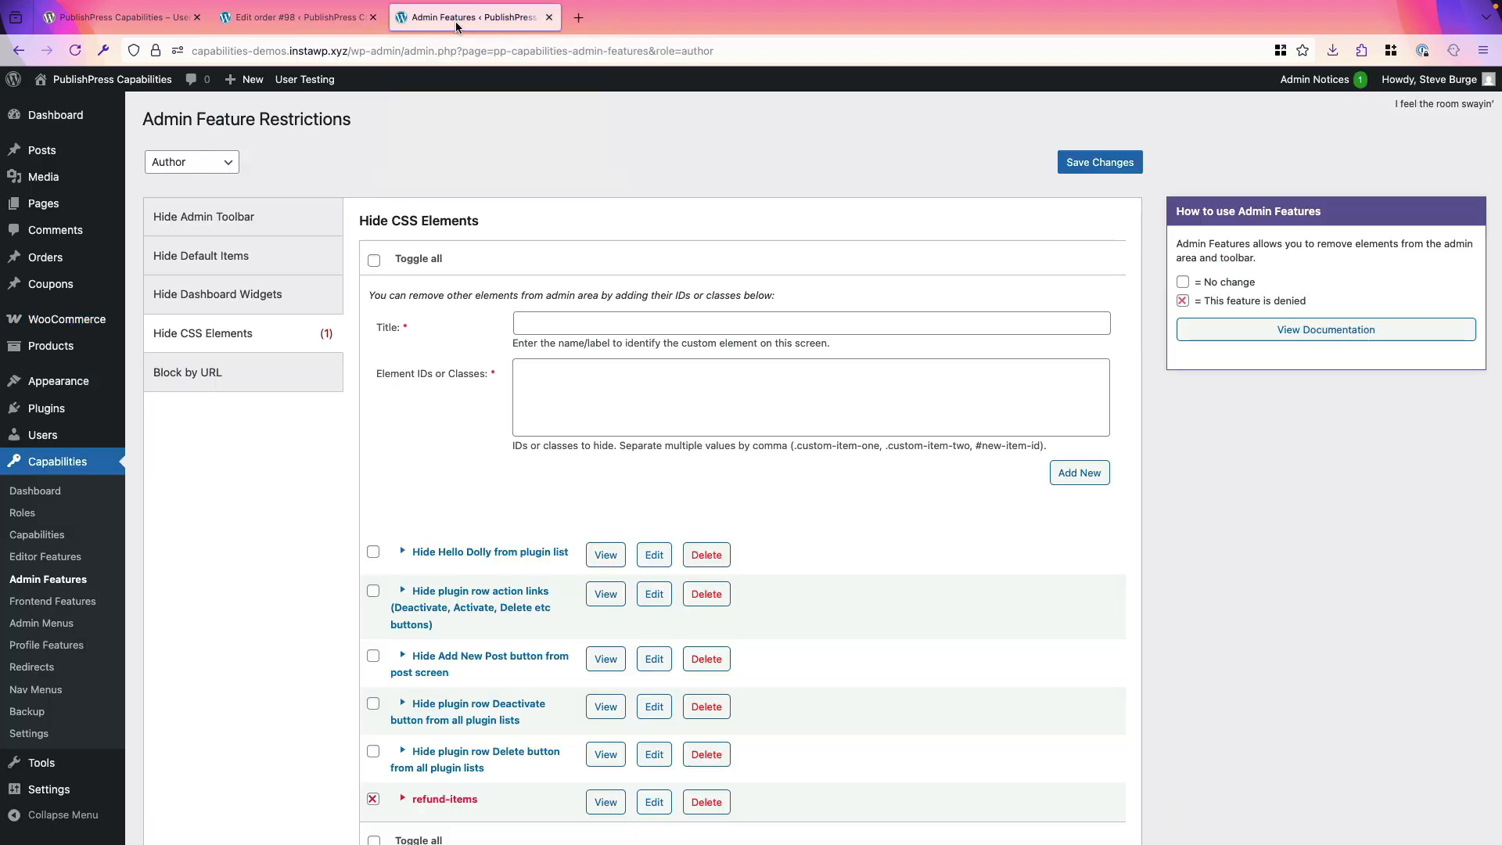
pyautogui.click(191, 166)
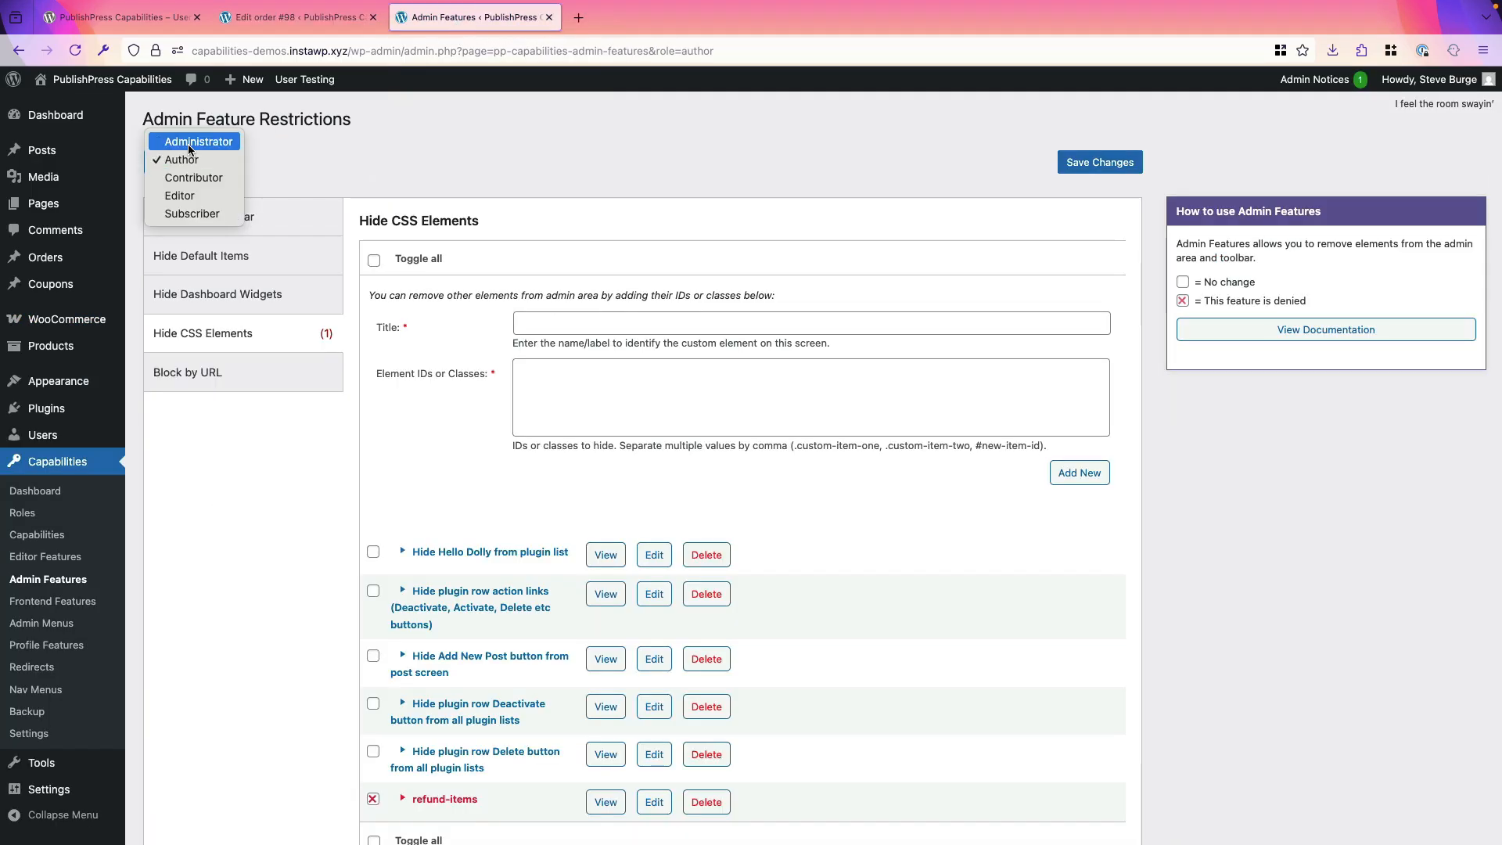
pyautogui.click(187, 143)
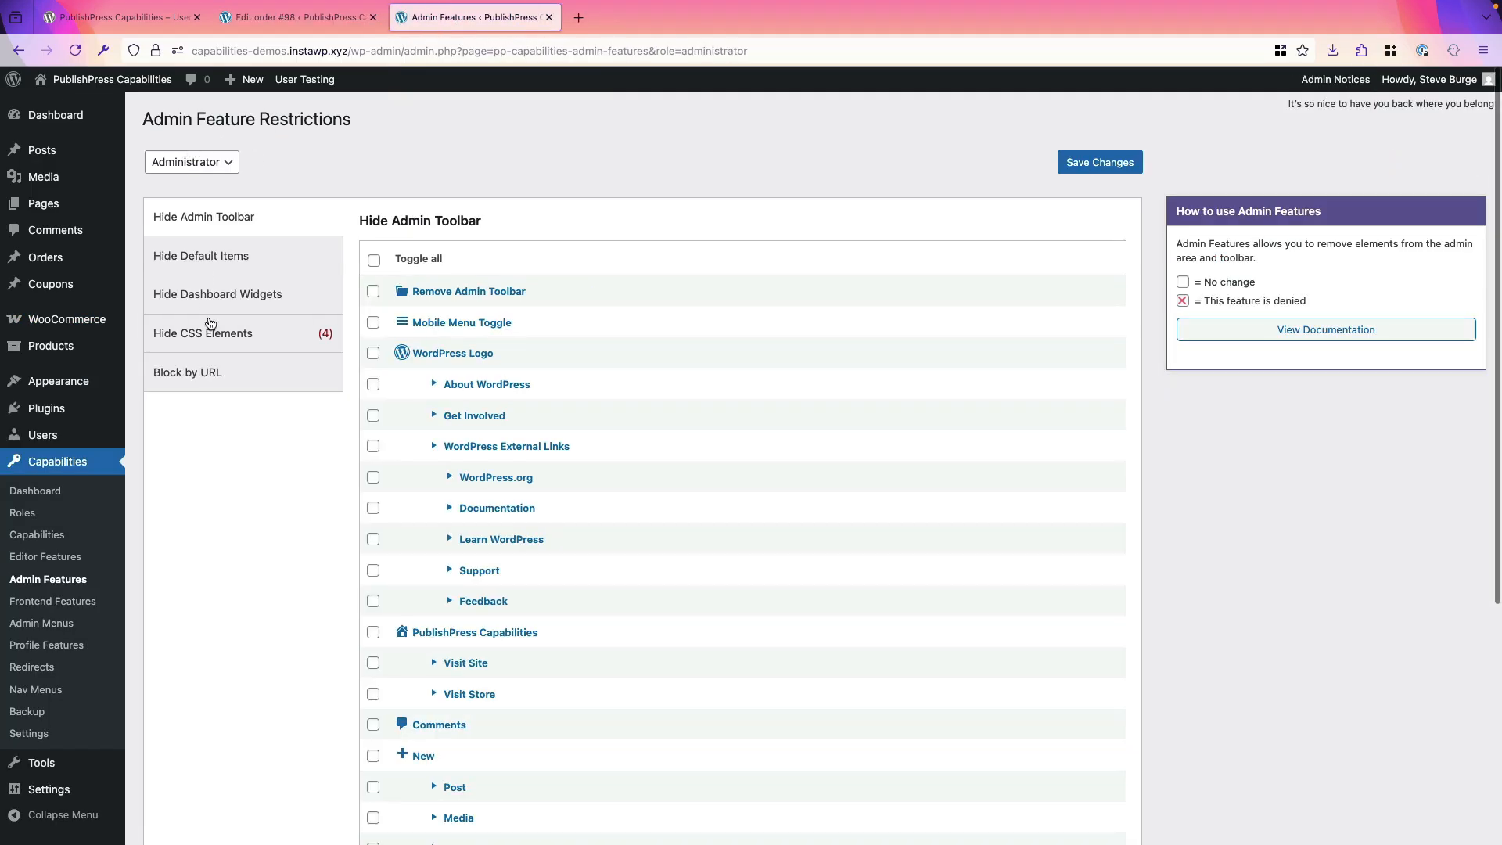
pyautogui.click(210, 340)
pyautogui.scroll(-2, 402, 590)
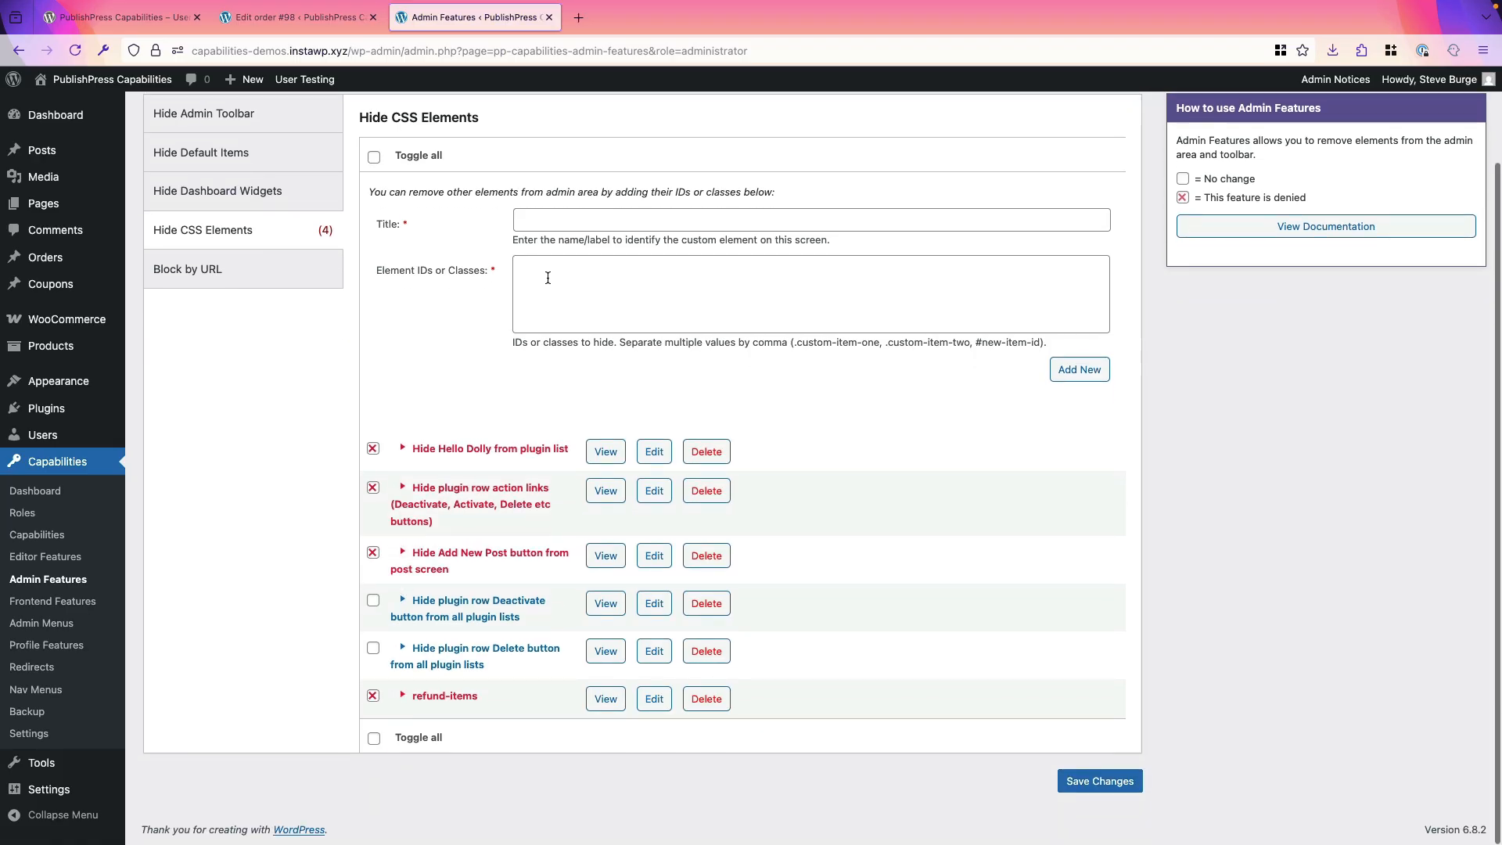
# Add a new CSS element titled edit_address with the class .edit_address
pyautogui.click(545, 226)
pyautogui.press('super+v')
pyautogui.click(553, 279)
pyautogui.press('super+v')
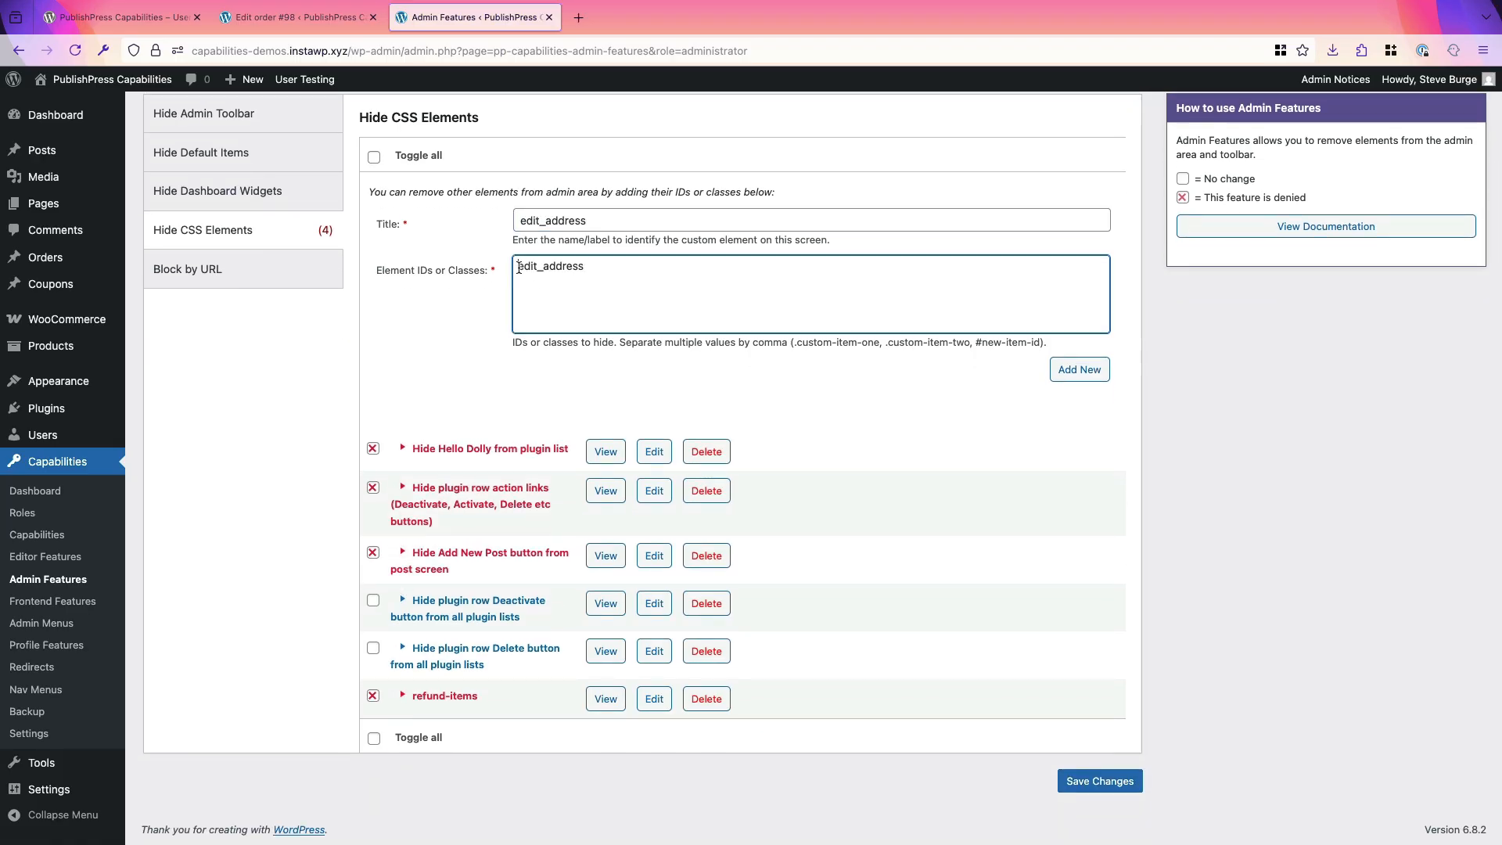
pyautogui.click(519, 267)
pyautogui.write('.')
pyautogui.click(1079, 378)
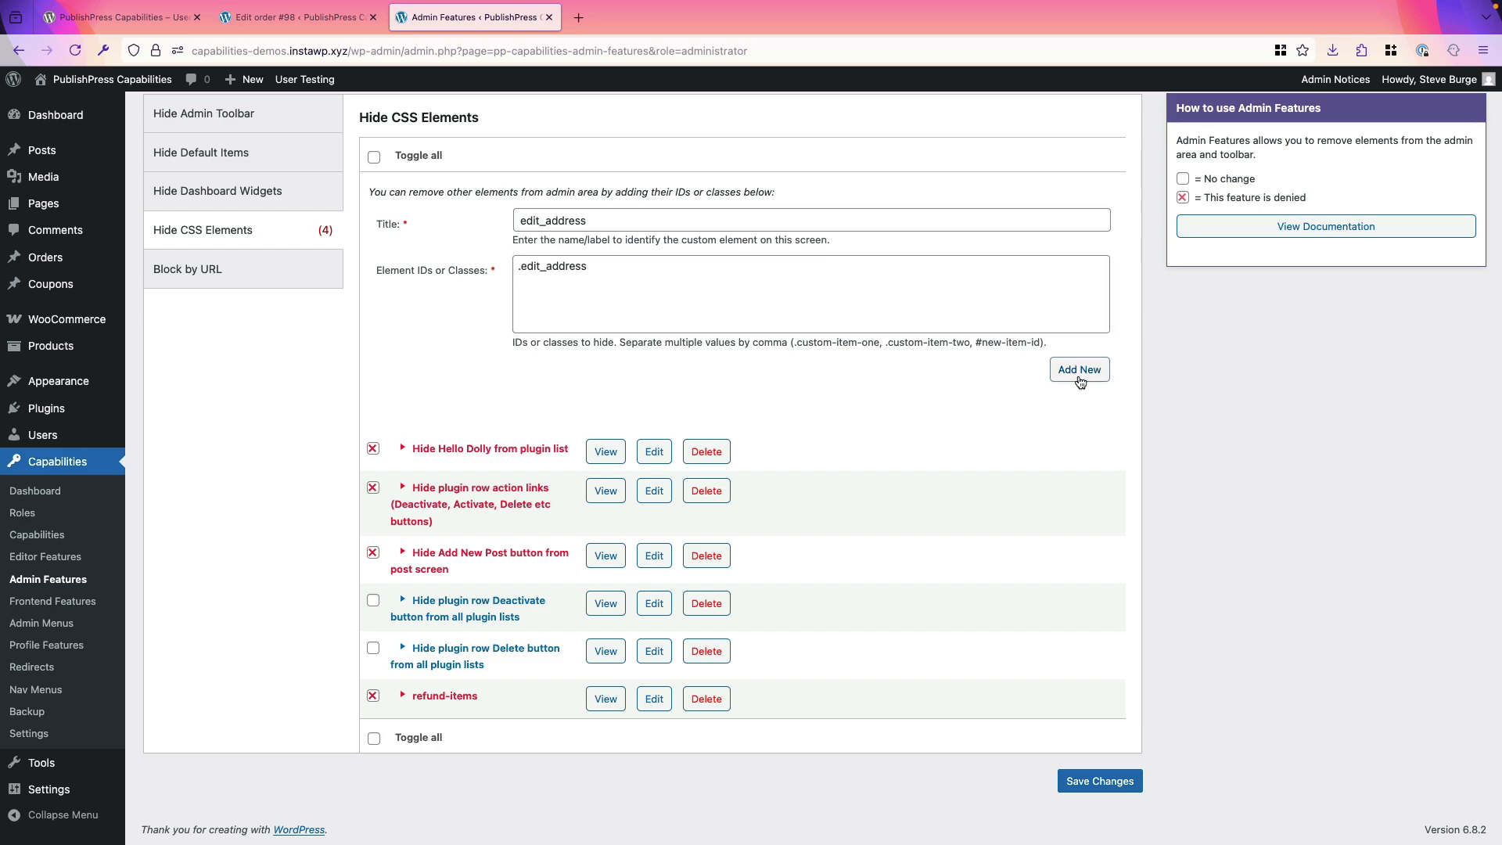
# Save the Administrator restrictions and reopen the Hide CSS Elements list to check the edit_address entry
pyautogui.scroll(-2, 1017, 449)
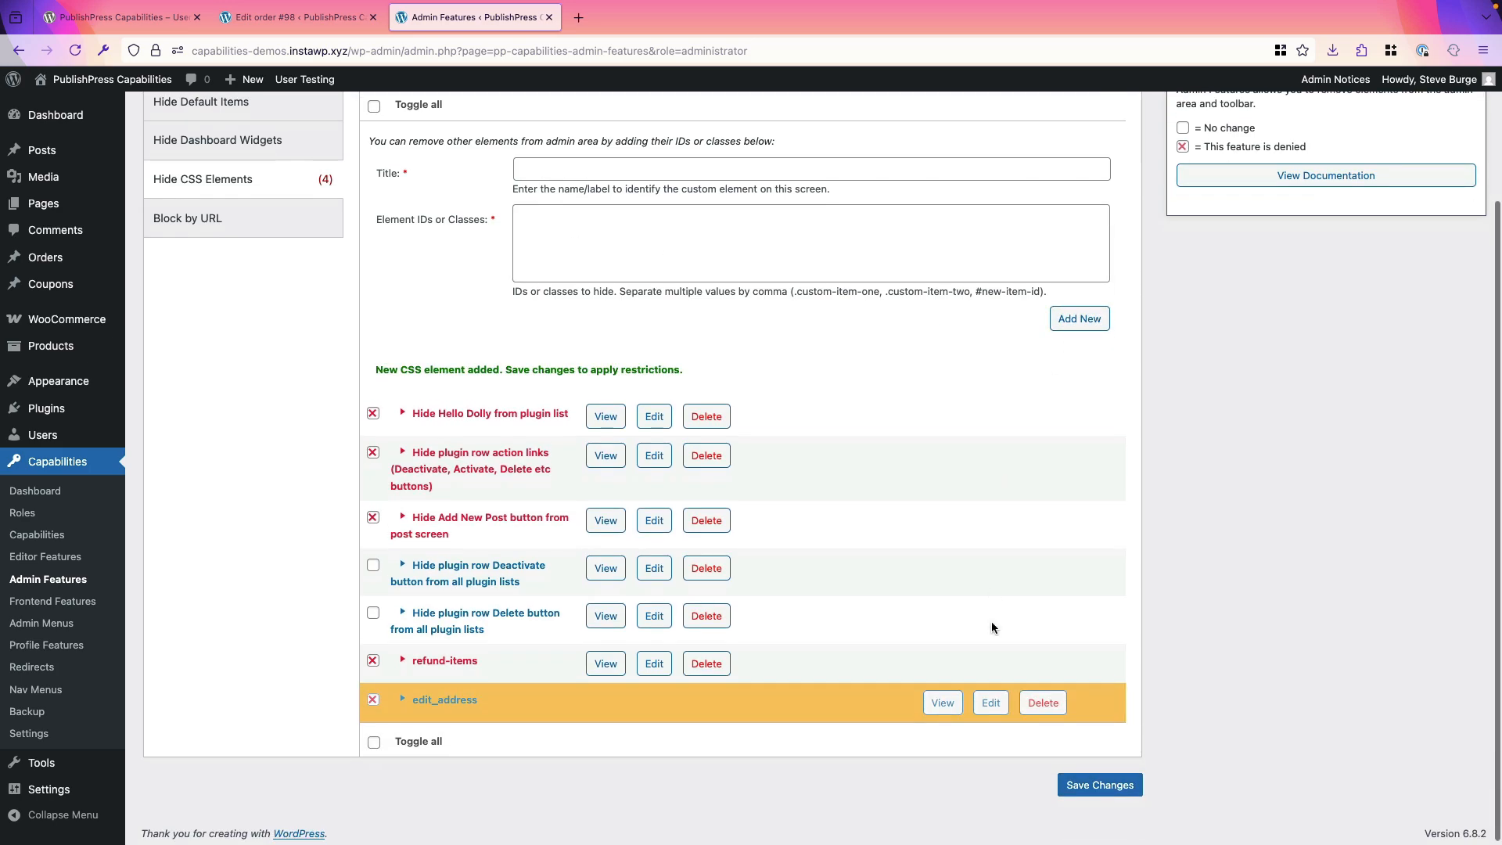
pyautogui.click(1085, 783)
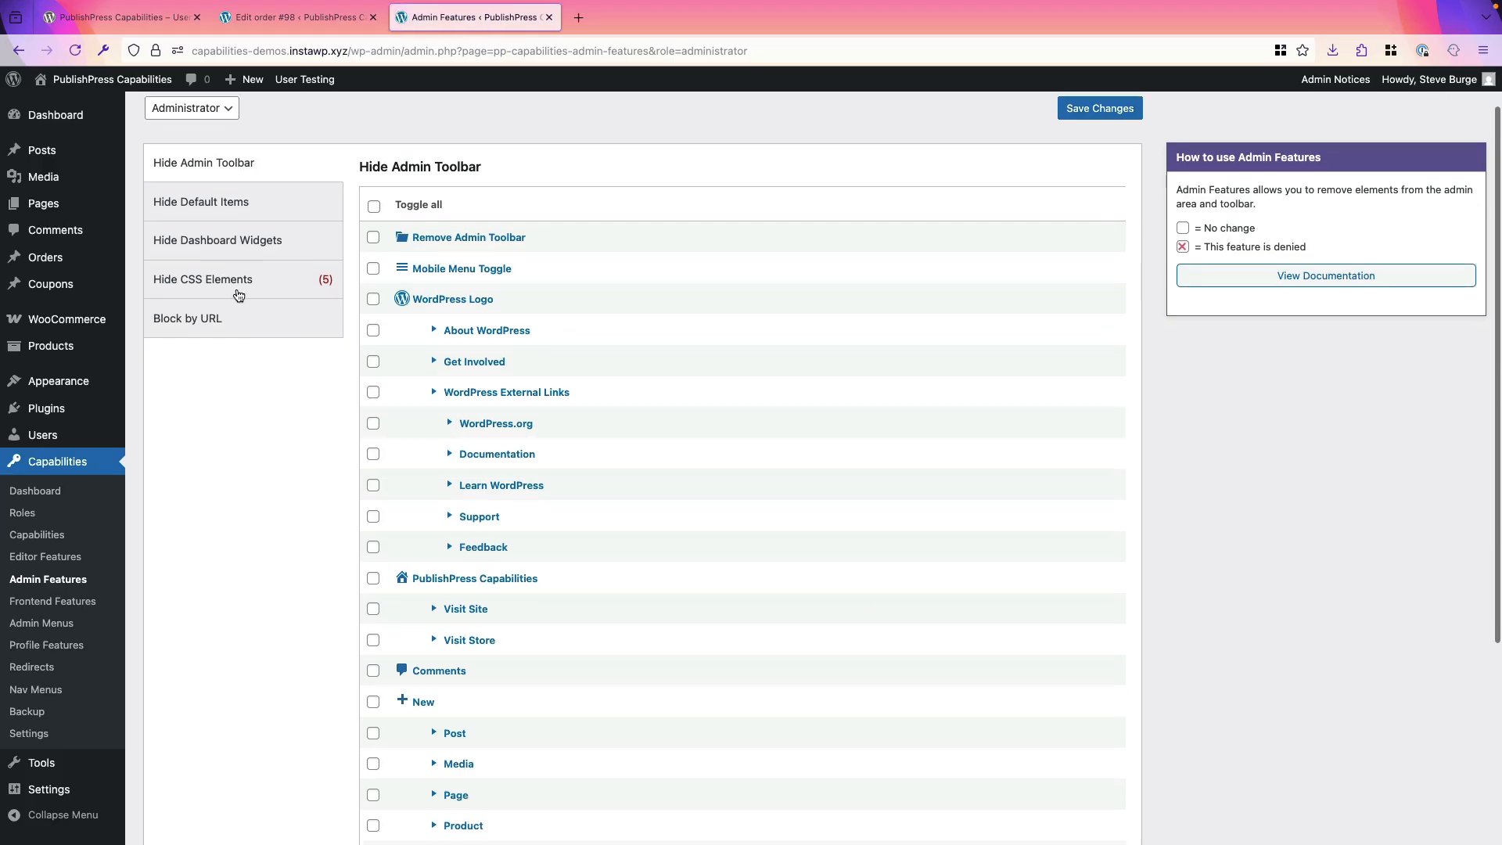
pyautogui.click(239, 291)
pyautogui.scroll(-2, 396, 512)
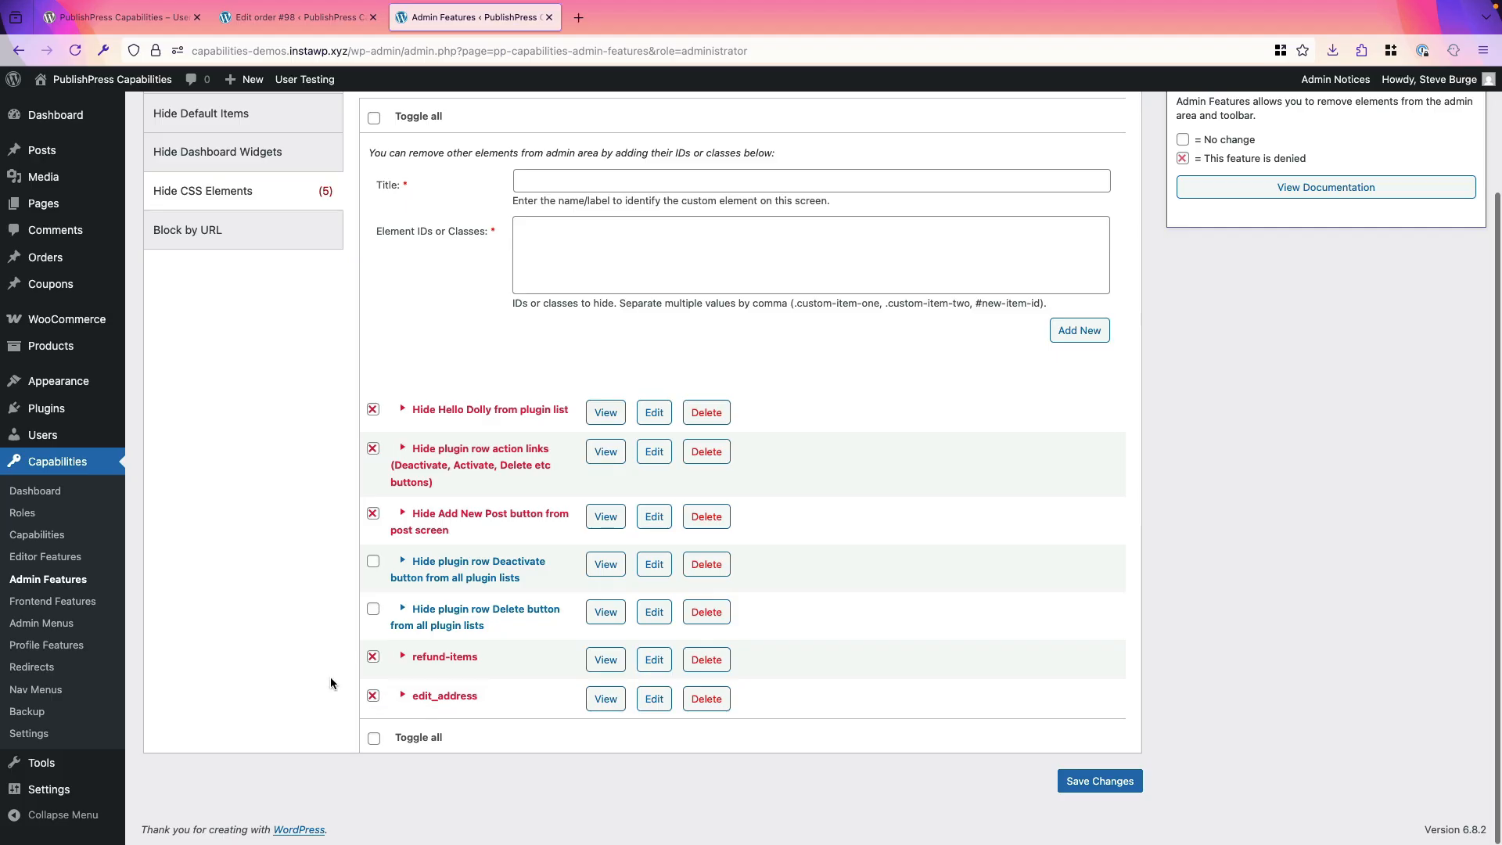
pyautogui.scroll(1, 330, 683)
pyautogui.scroll(1, 330, 683)
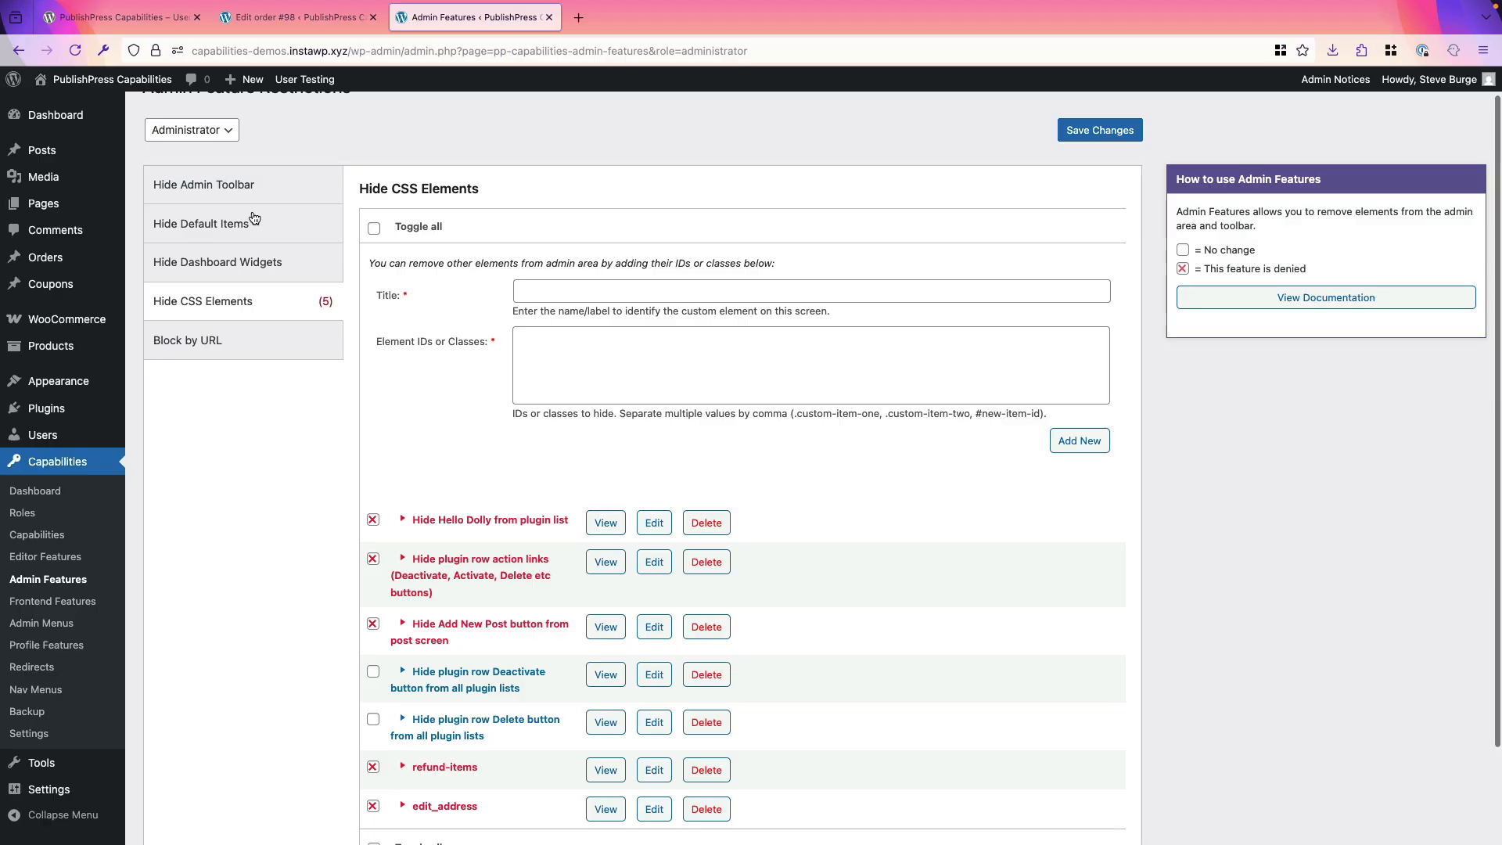
# Reload the WooCommerce order's edit page and check the Billing and Shipping sections for their edit icons
pyautogui.click(285, 22)
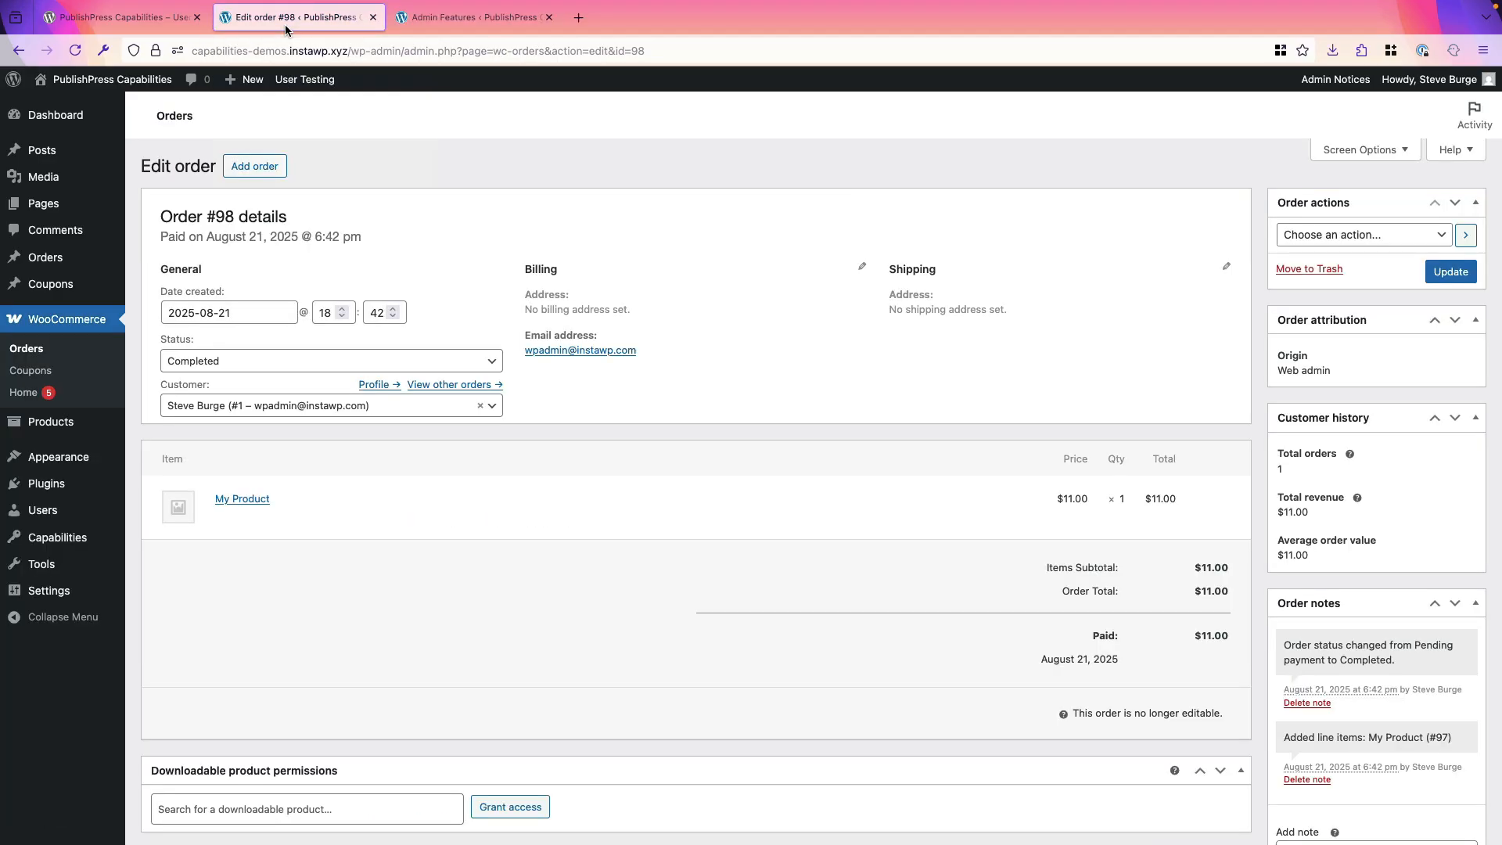
pyautogui.click(81, 52)
pyautogui.scroll(-2, 535, 590)
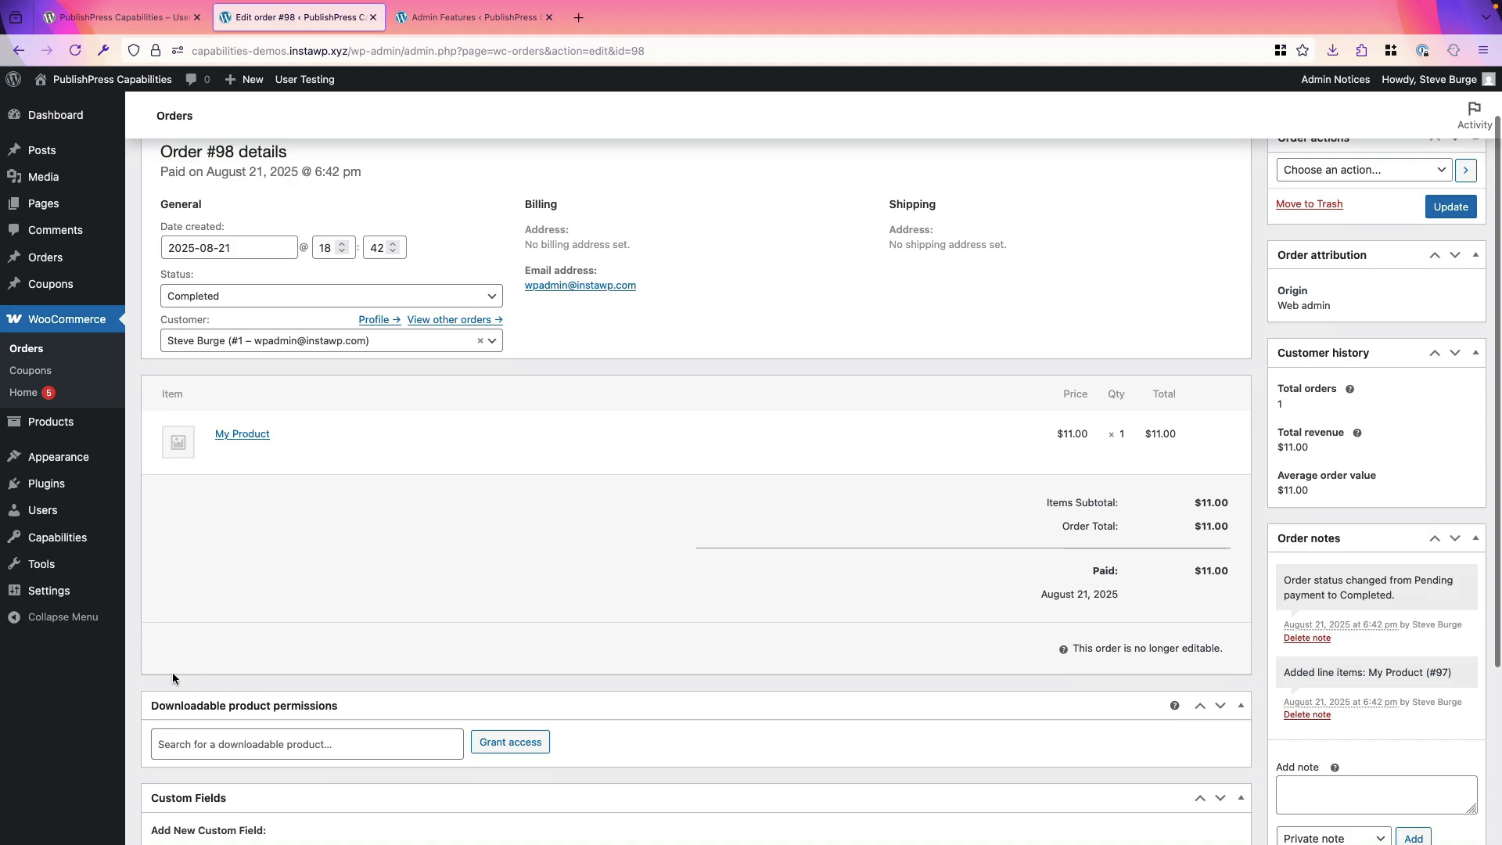
pyautogui.scroll(2, 258, 665)
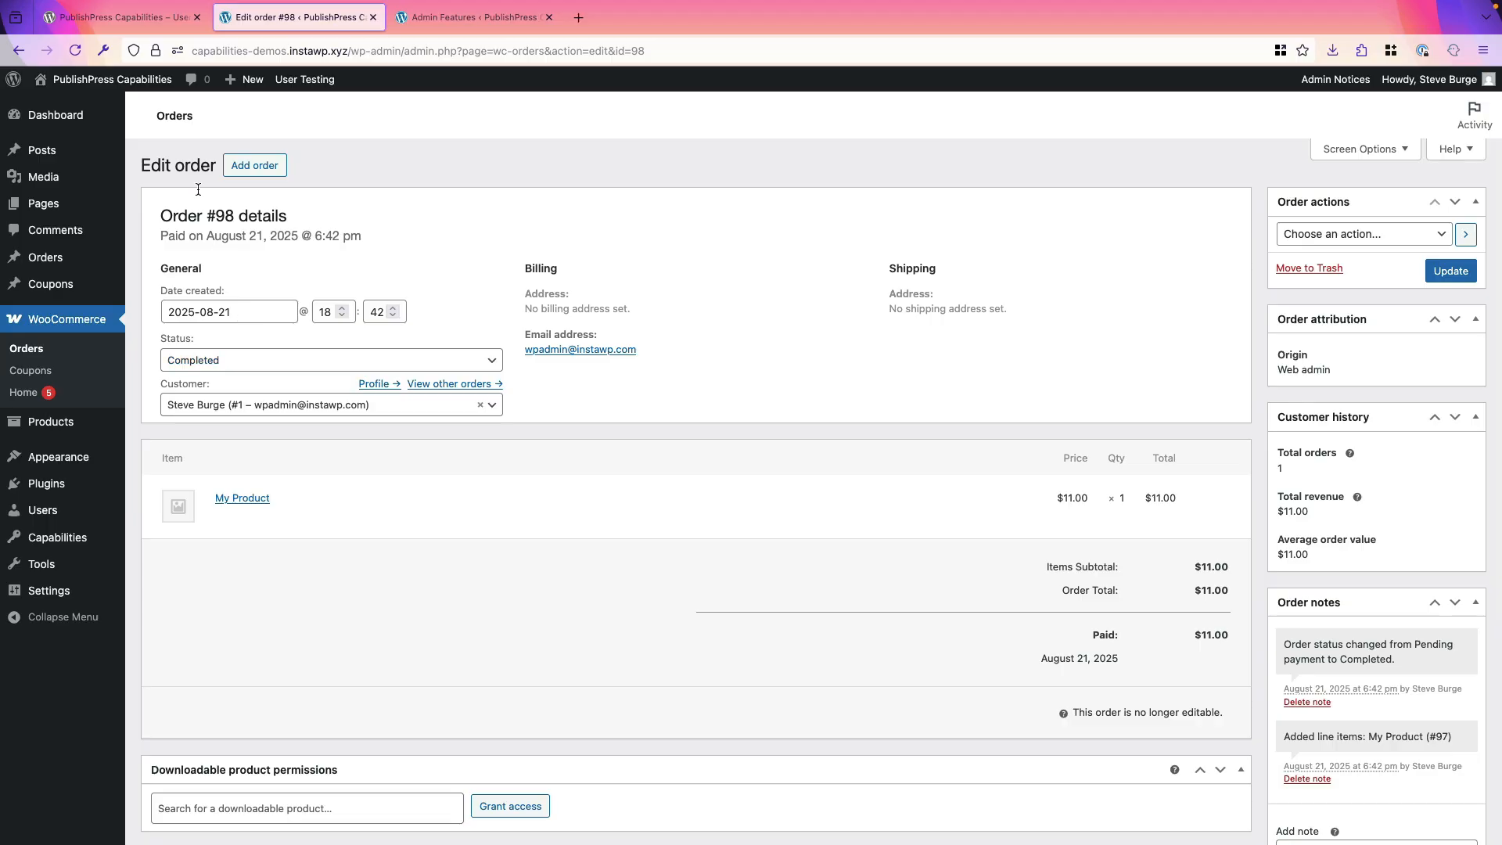
# Switch to the PublishPress Capabilities page in the WordPress.org plugin directory
pyautogui.click(125, 22)
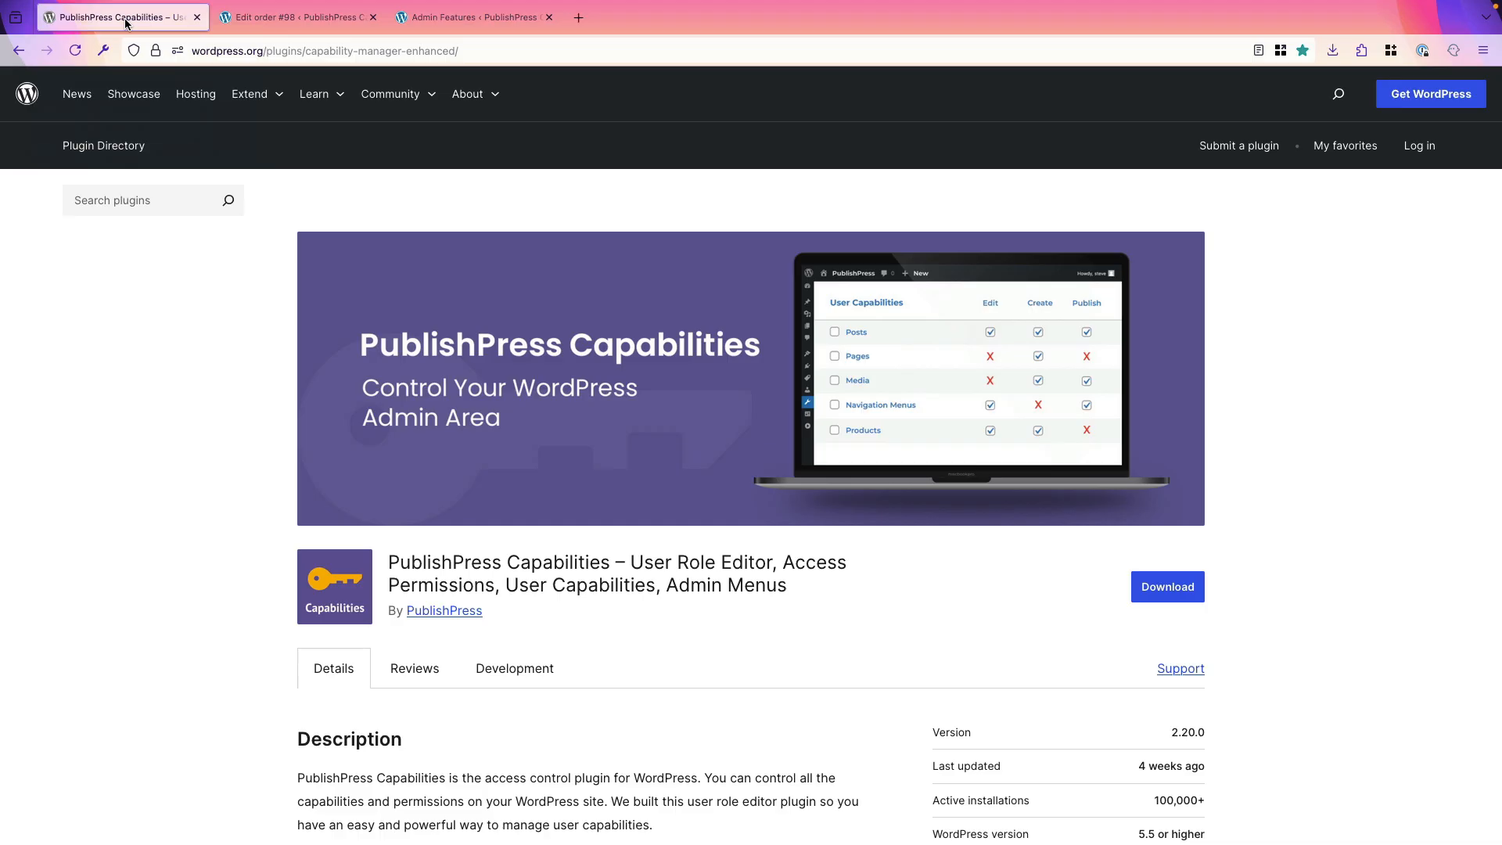